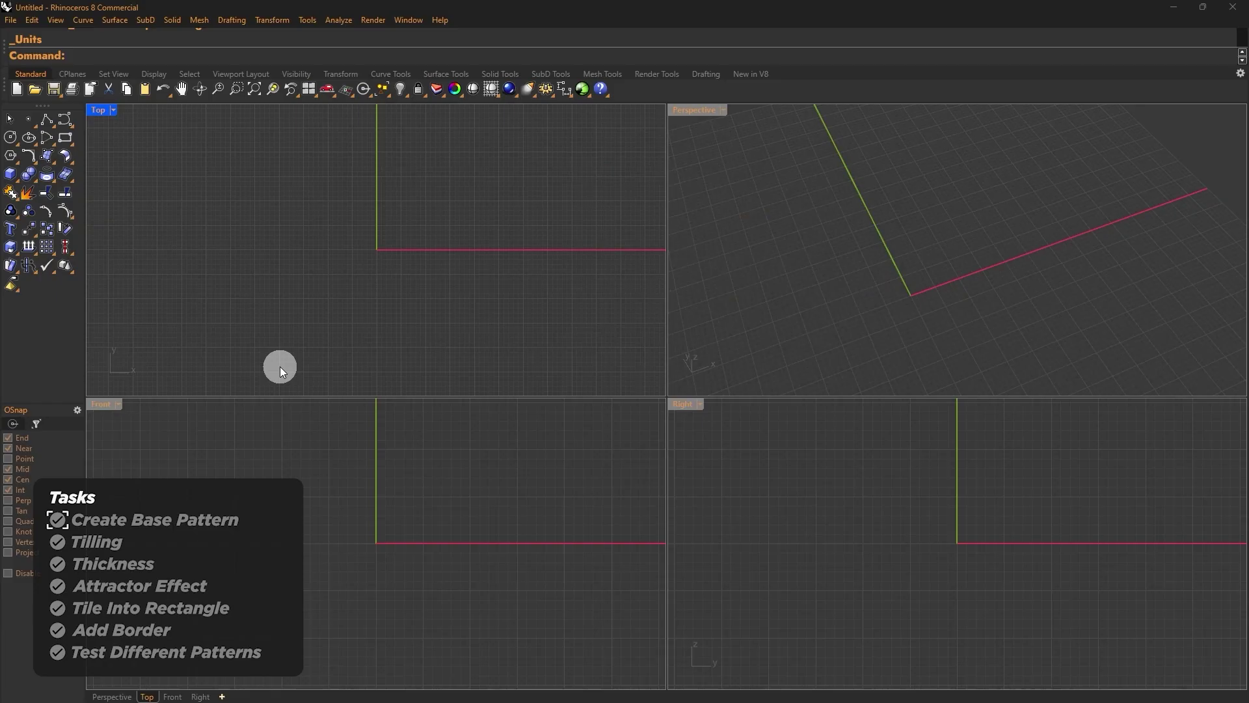
In the maximized Top view, draw an inscribed six-sided polygon centred on the origin with radius 30
double_click(99, 110)
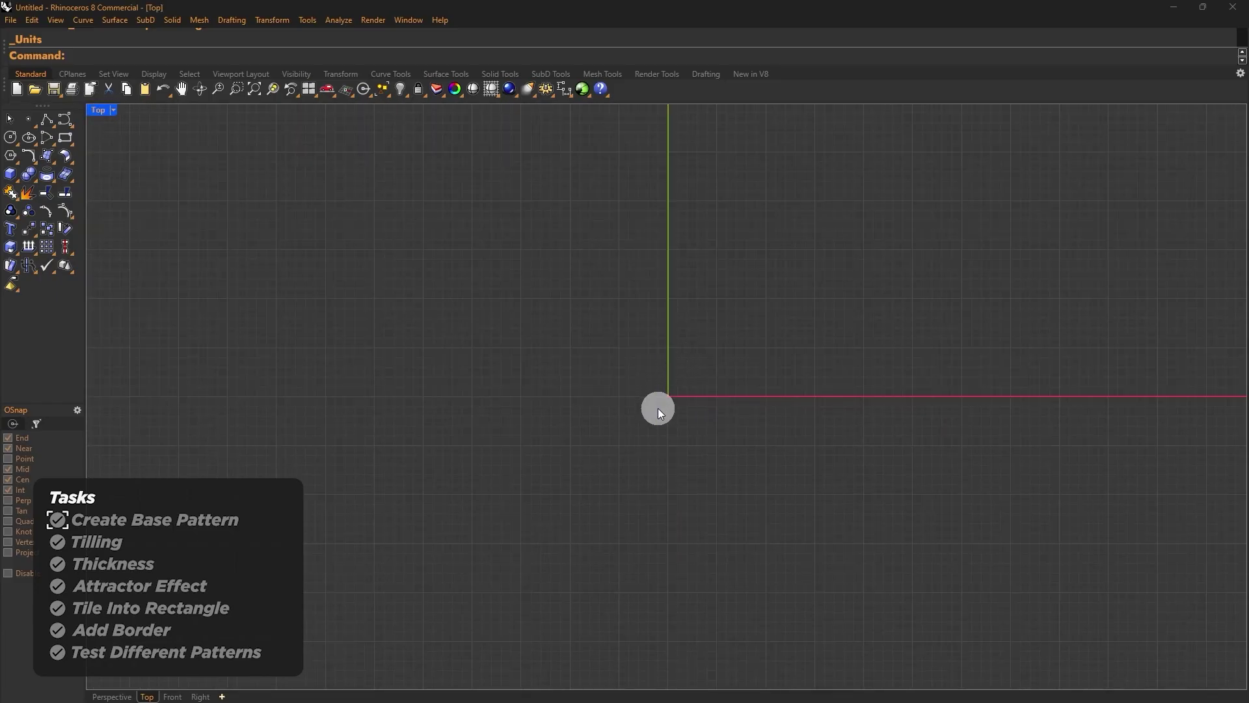
scroll(661, 414, "down", 1)
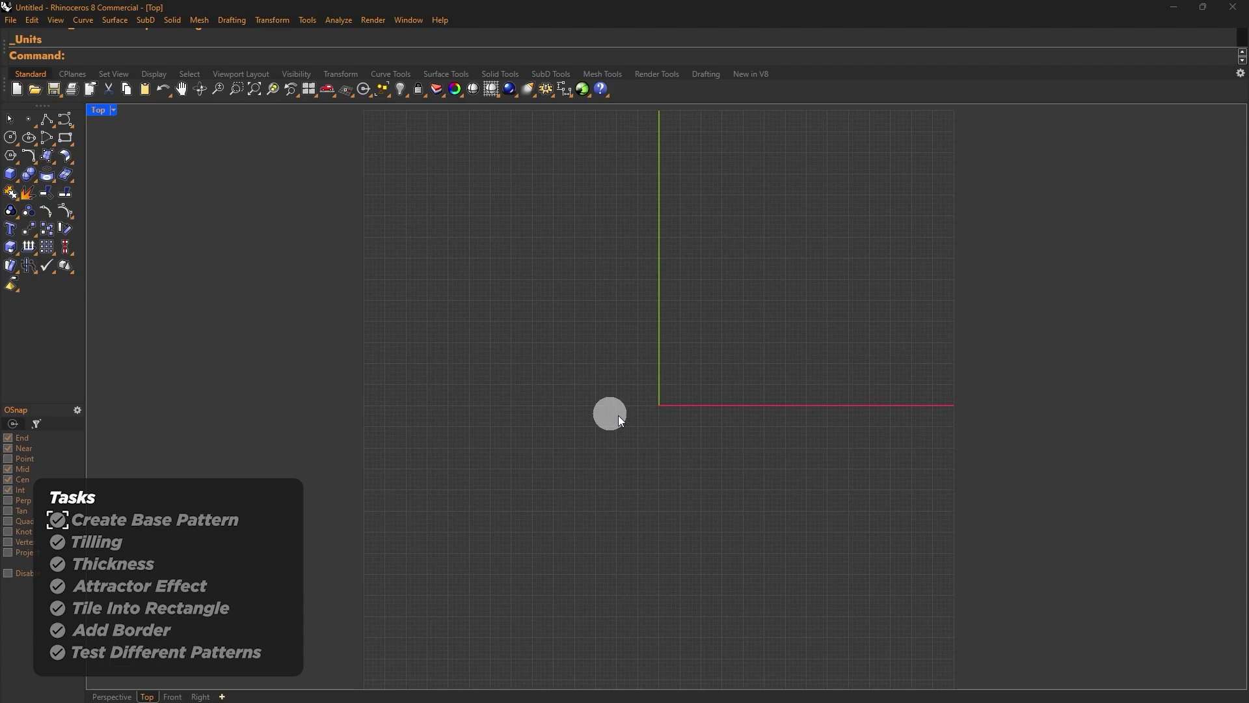
left_click(10, 156)
left_click(659, 405)
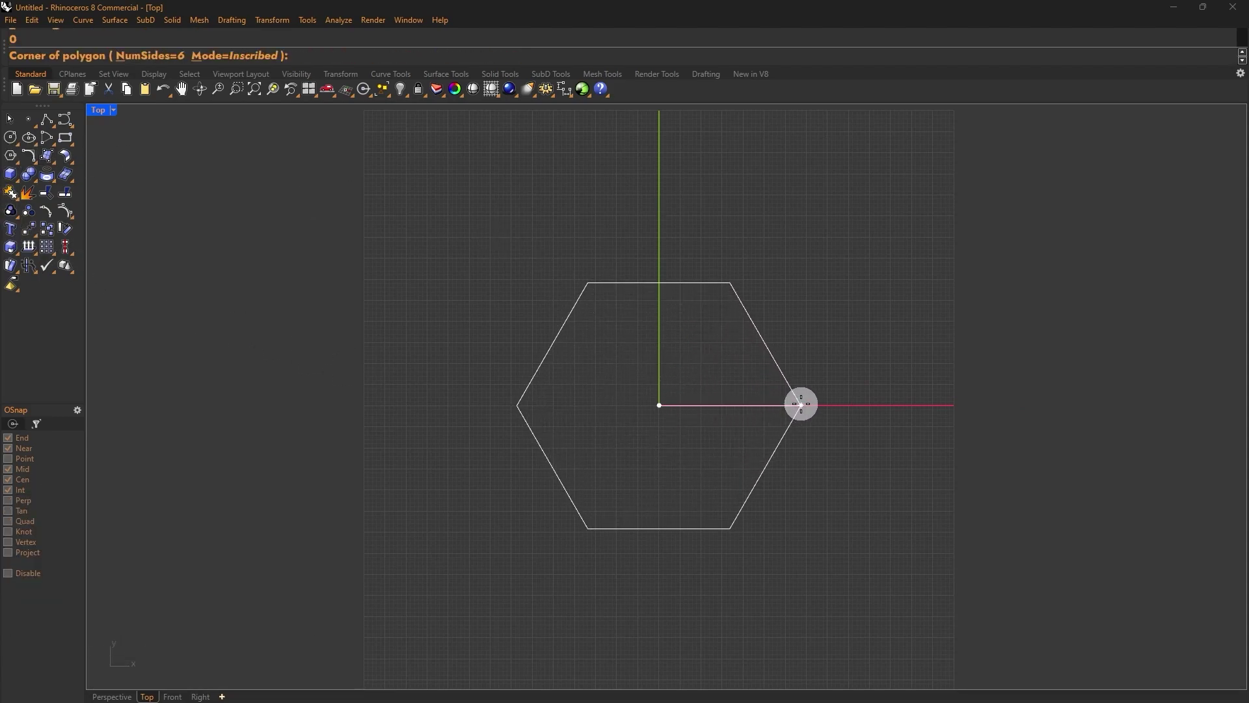
type("30")
key("Return")
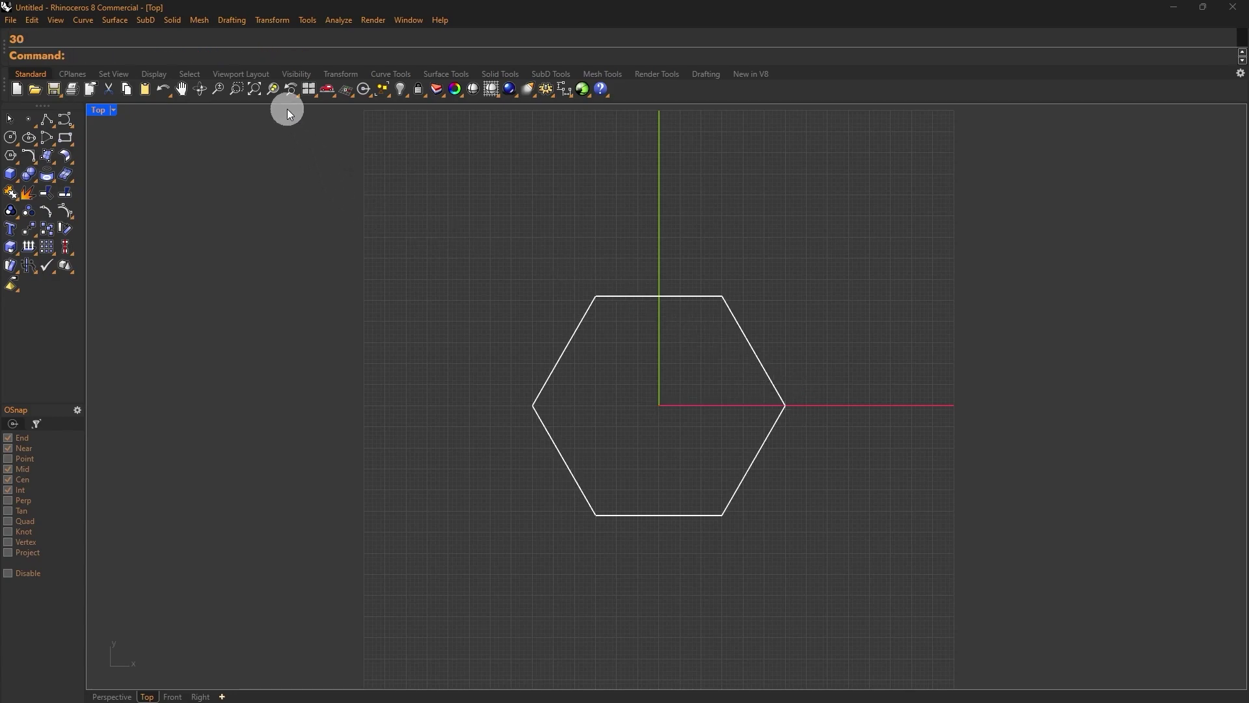
Draw two separate polylines from the hexagon's centre, one to the upper edge's midpoint and one to its upper-right vertex
left_click(46, 119)
left_click(659, 404)
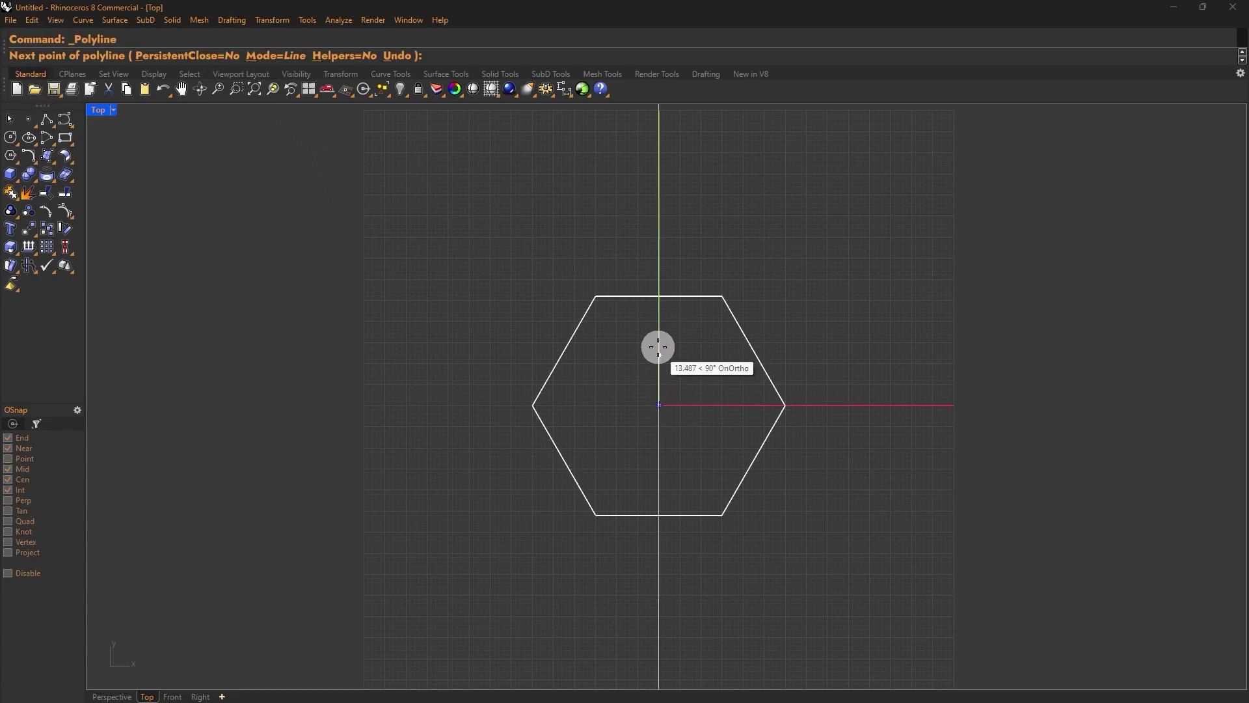
left_click(658, 296)
key("Return")
key("Return")
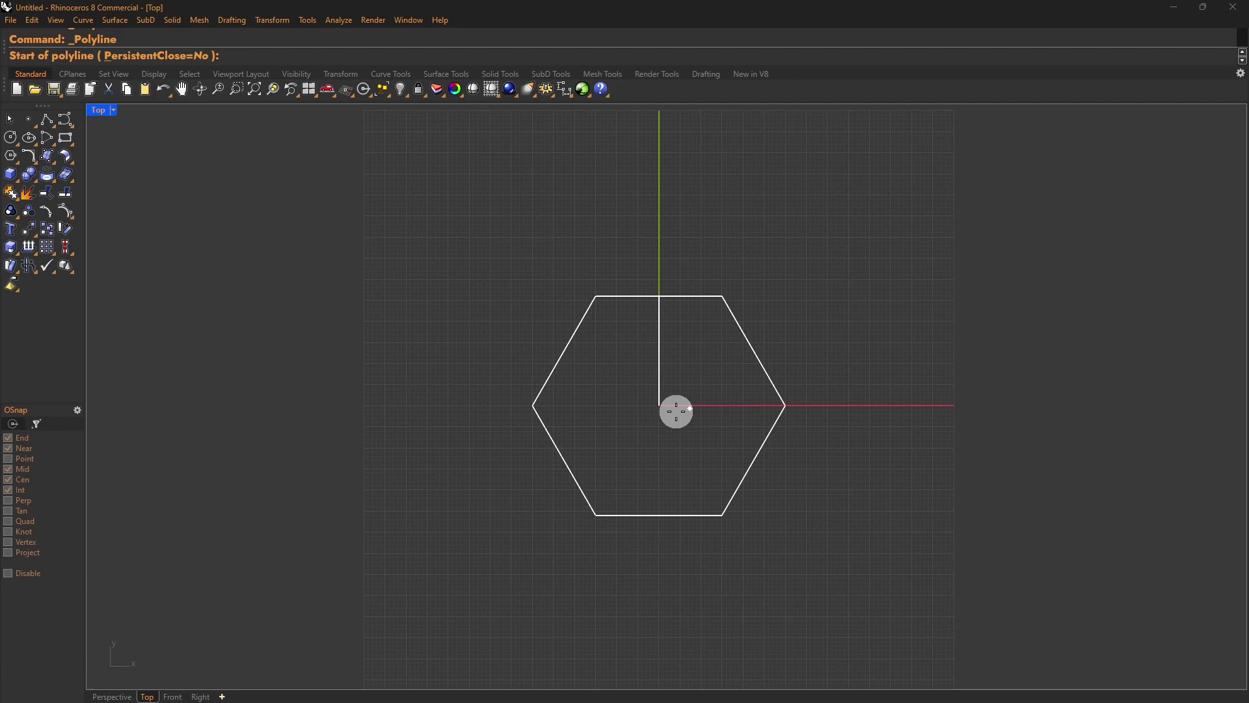
left_click(659, 405)
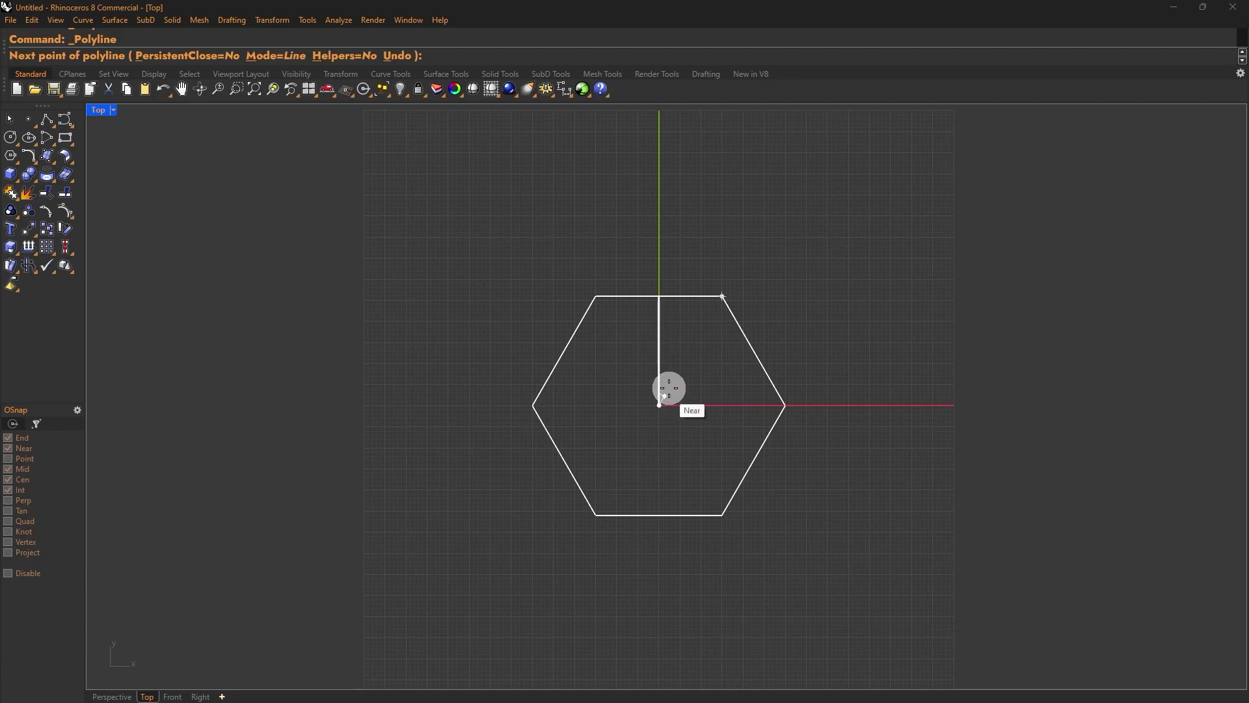
left_click(719, 296)
key("Return")
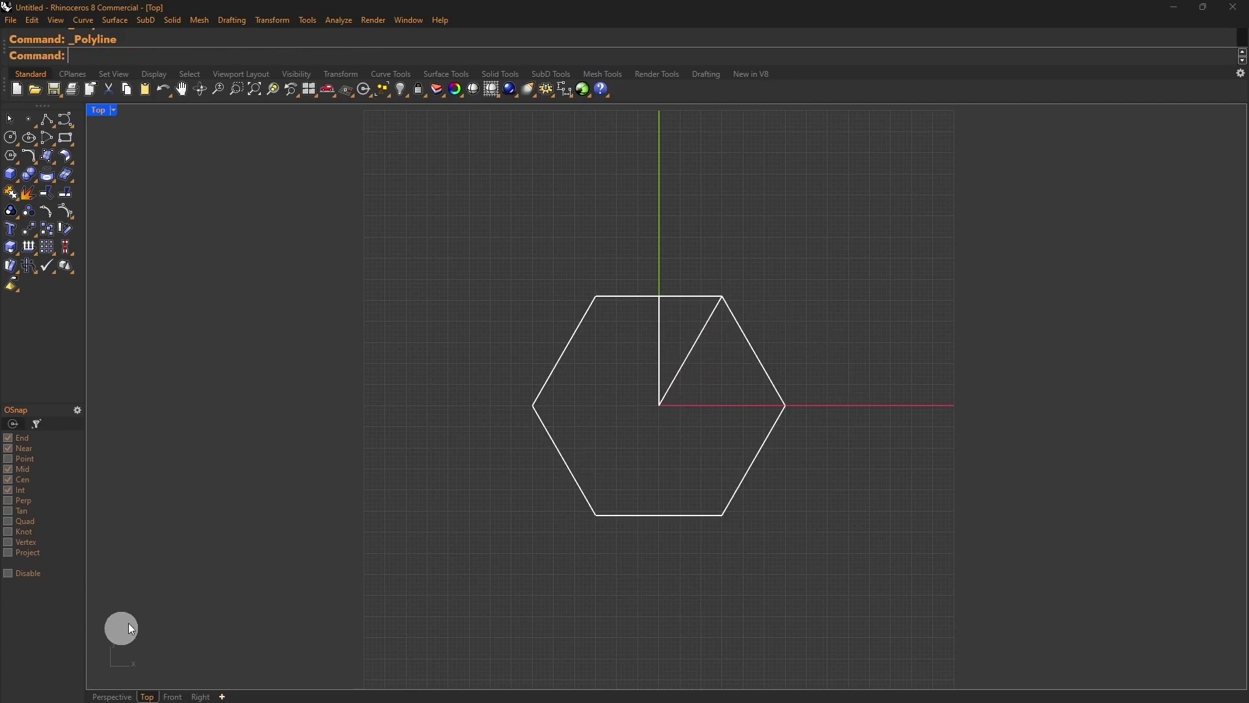
In the Perspective view, move the vertex line's centre end vertically down and the midpoint line's centre end vertically up
left_click(107, 695)
right_click_drag(371, 519, 581, 493)
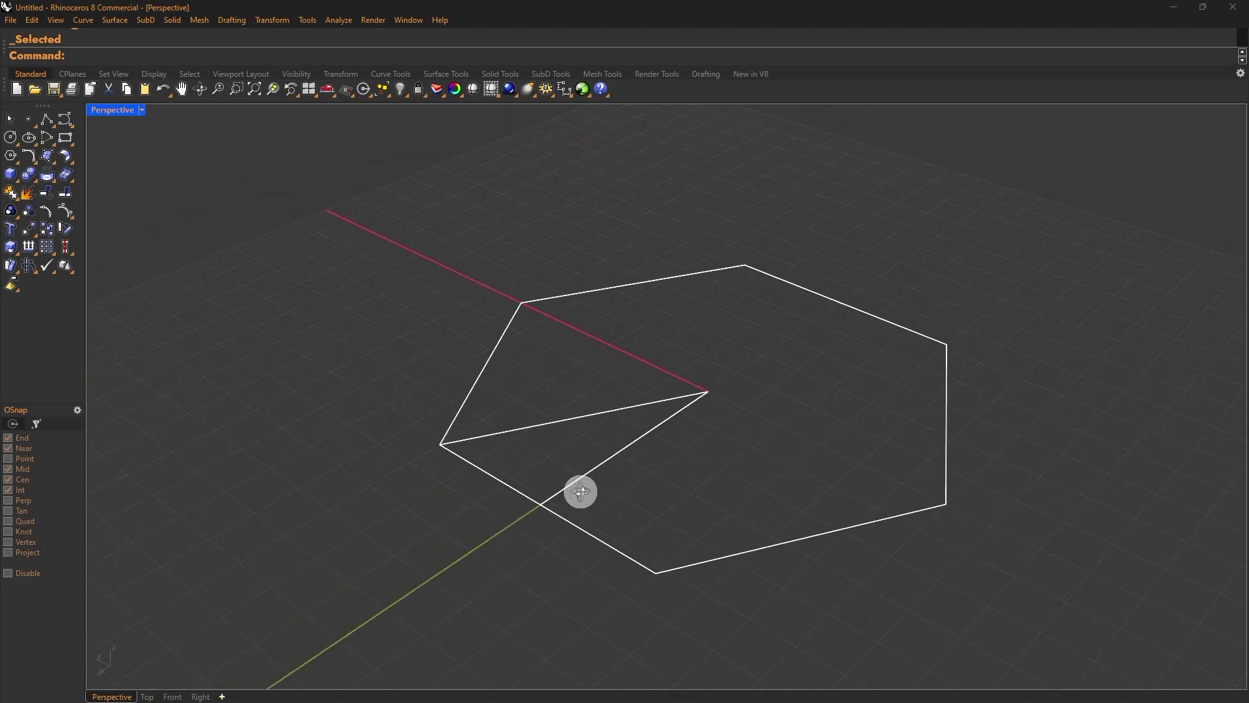
left_click(644, 412)
left_click_drag(691, 353, 780, 466)
left_click_drag(709, 364, 712, 425)
left_click(700, 400)
left_click_drag(663, 350, 758, 418)
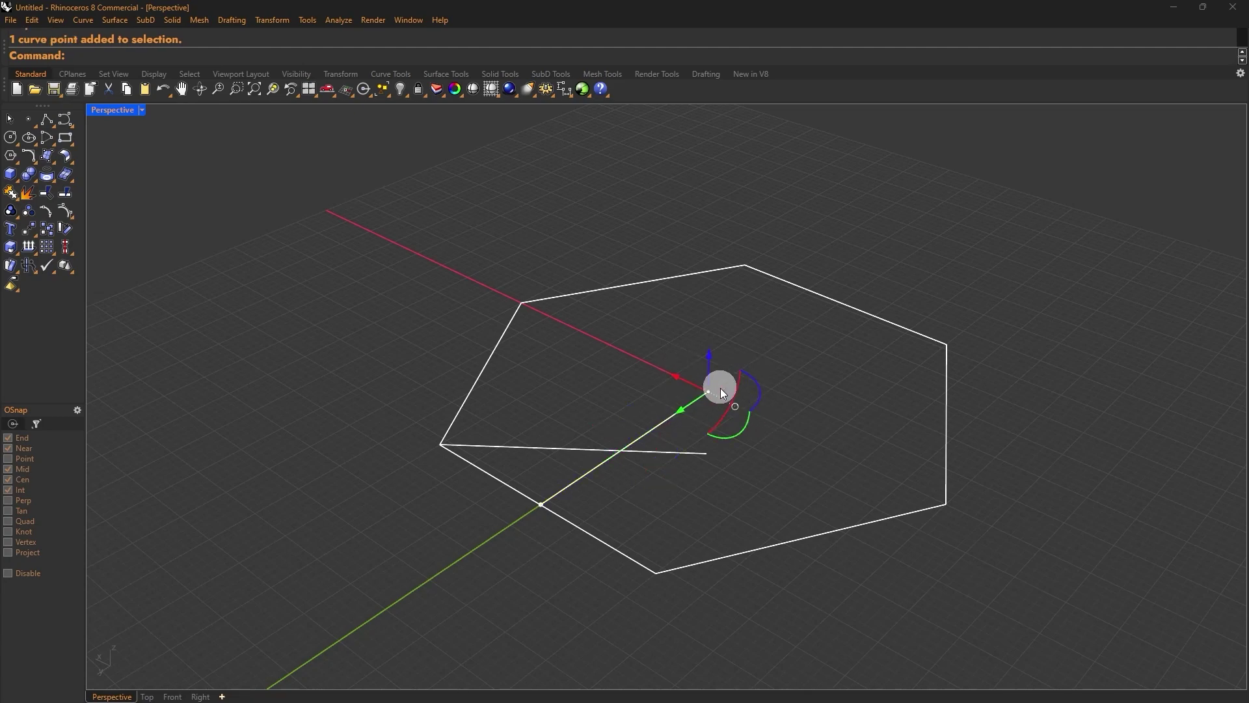
left_click_drag(708, 361, 713, 299)
left_click(783, 421)
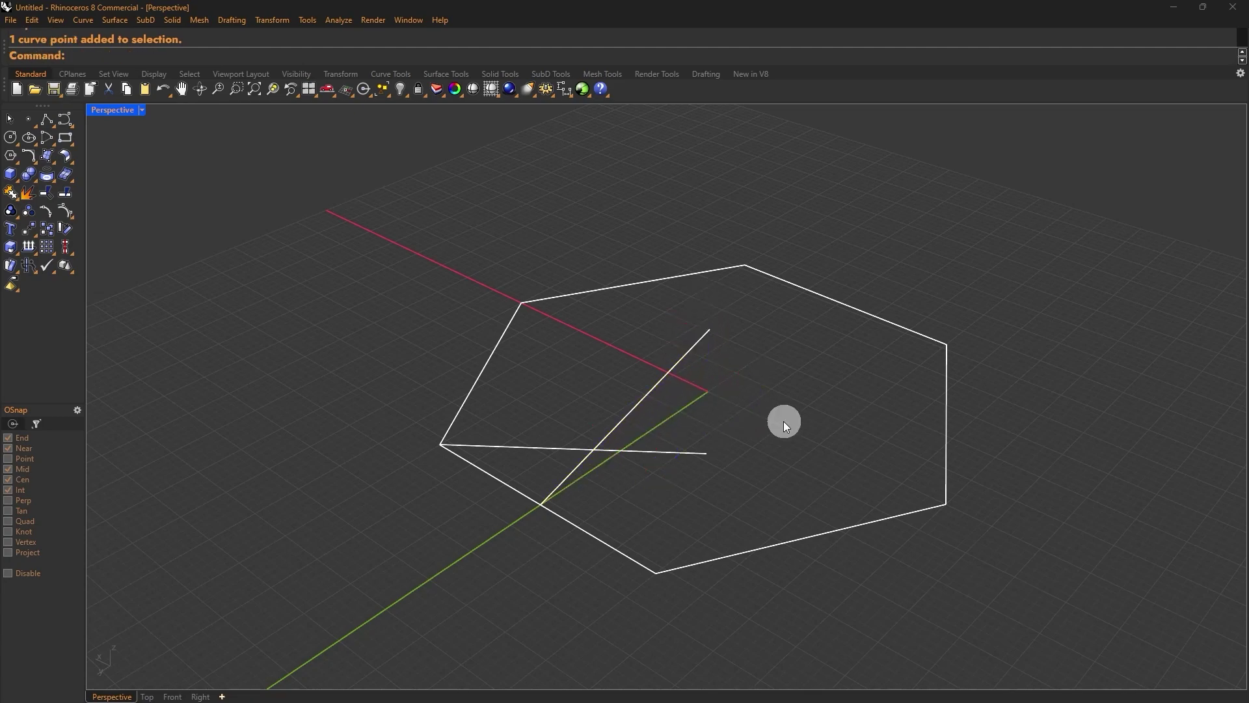
In the Top view, rotate copies of both inner lines about the hexagon's centre onto the other five edge midpoints
left_click(142, 696)
left_click_drag(672, 432, 634, 379)
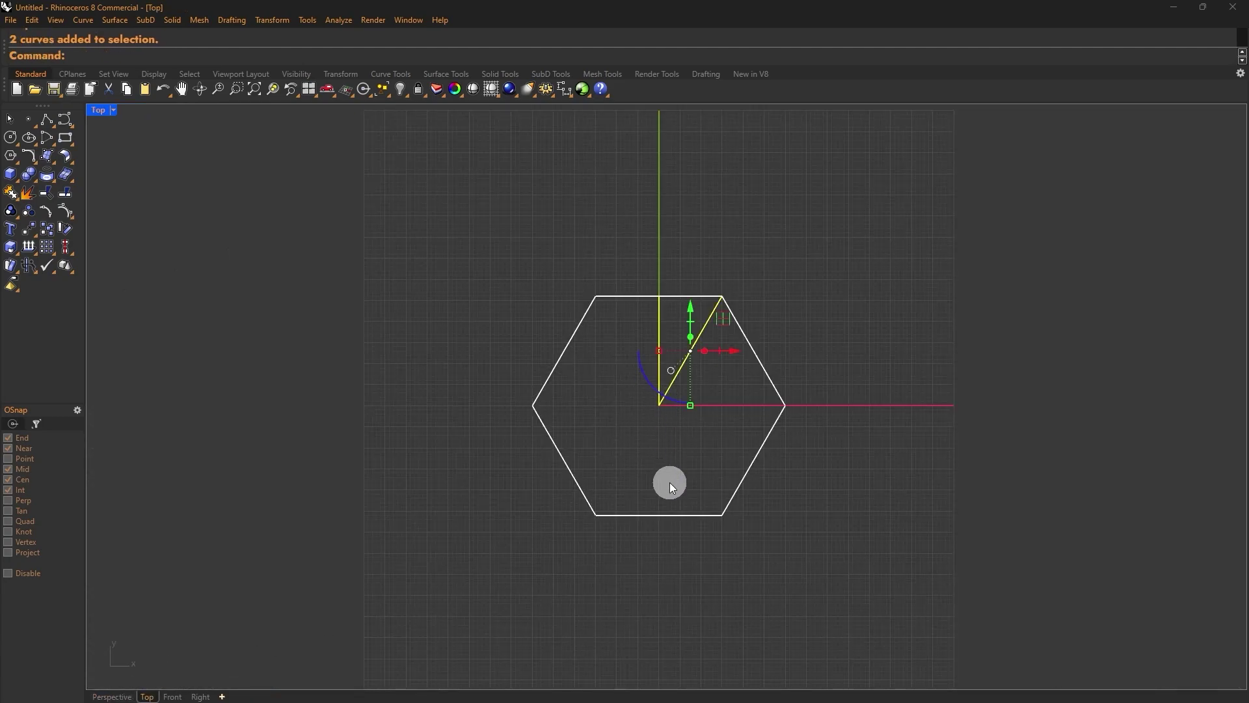
key("Return")
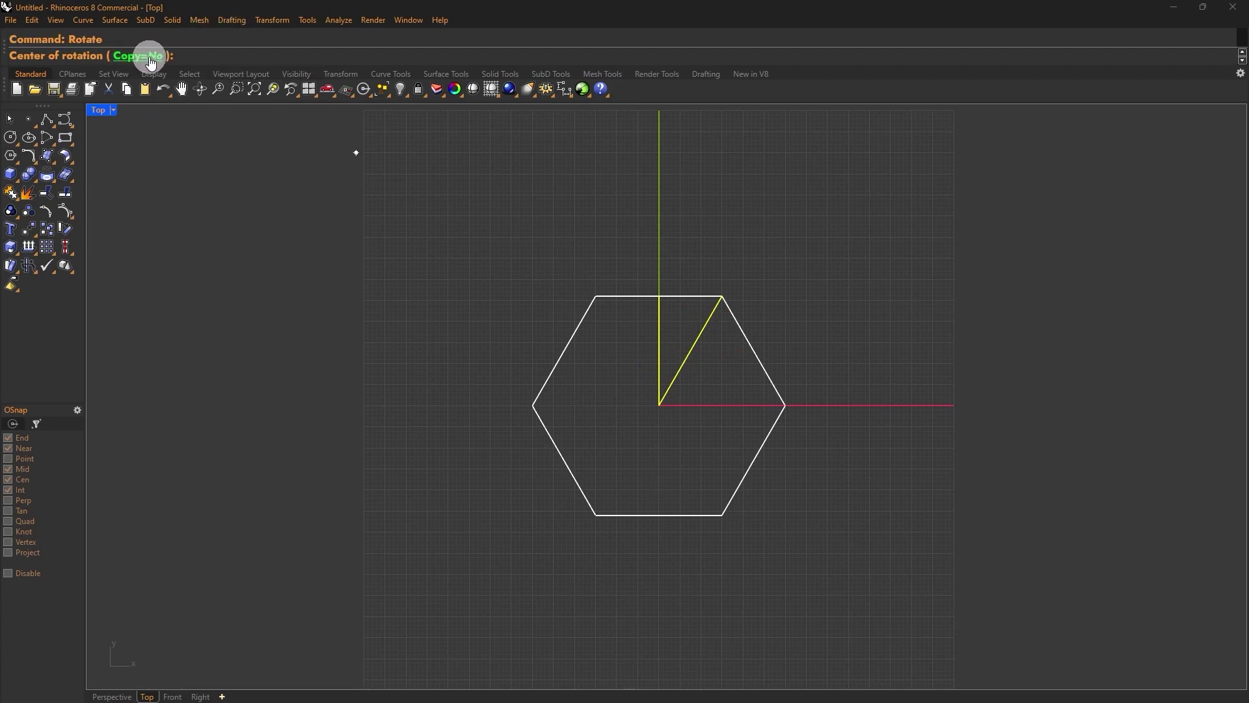
left_click(659, 406)
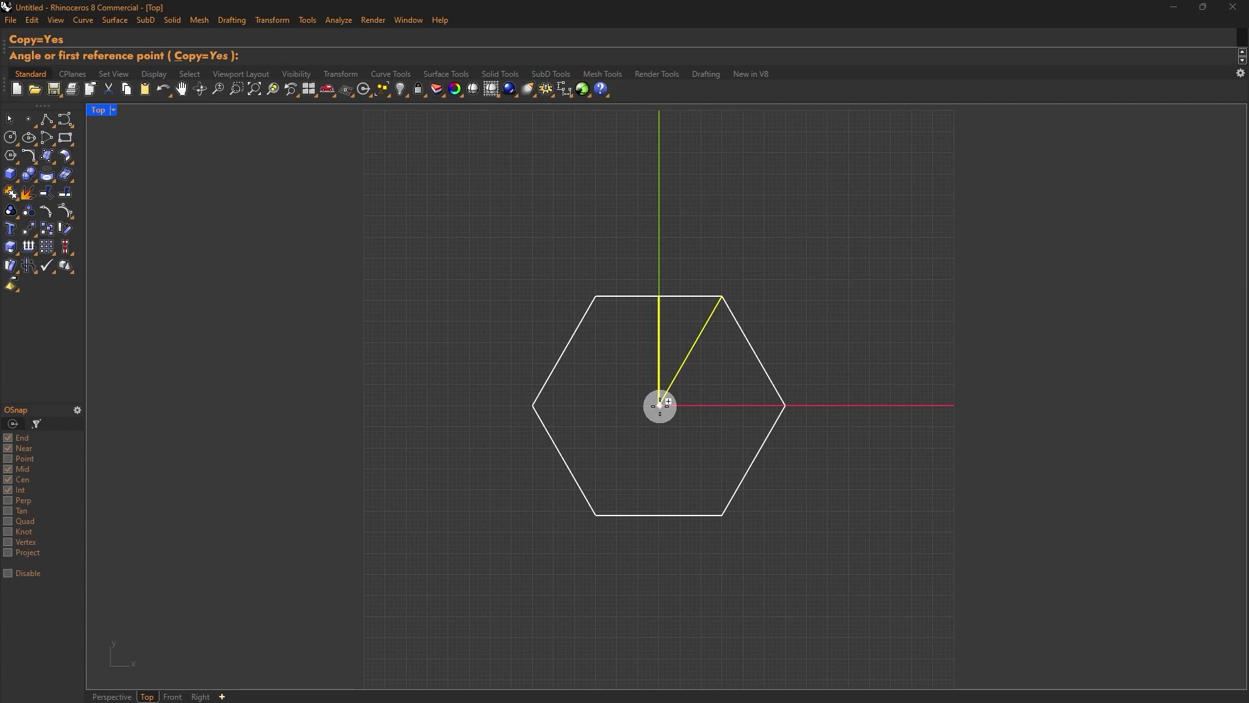
left_click(659, 290)
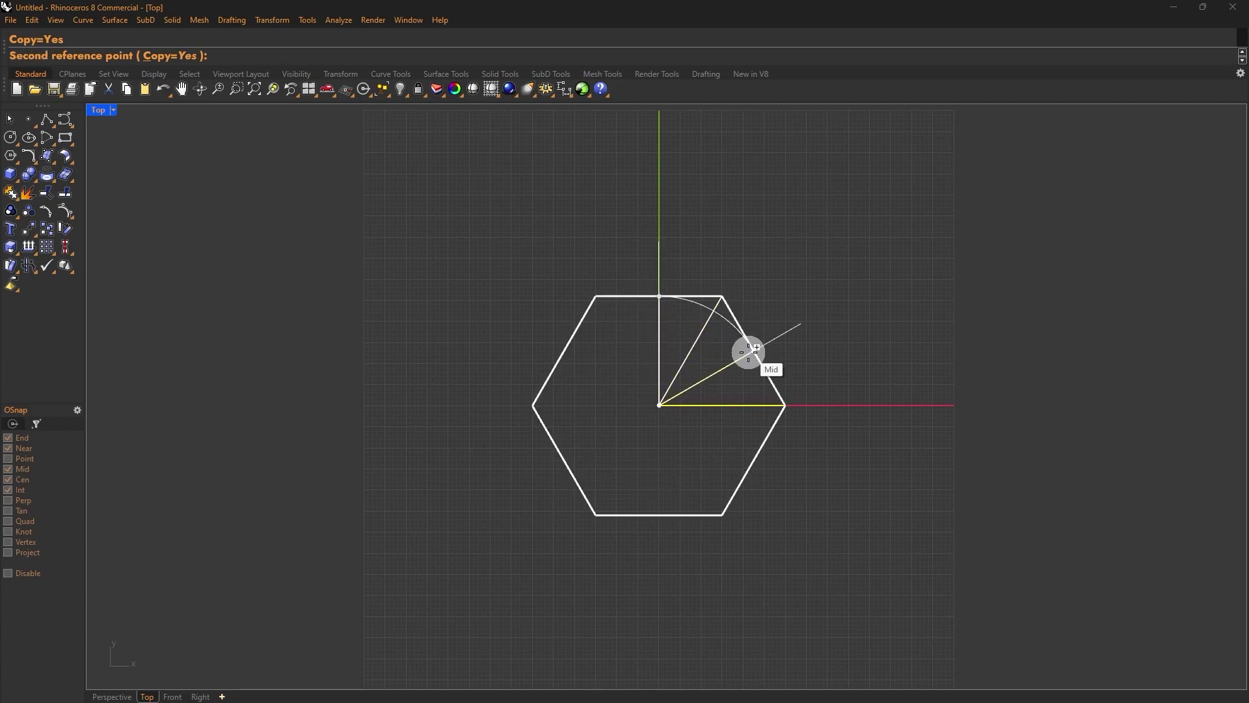
left_click(753, 460)
left_click(659, 514)
left_click(564, 459)
left_click(564, 351)
key("Return")
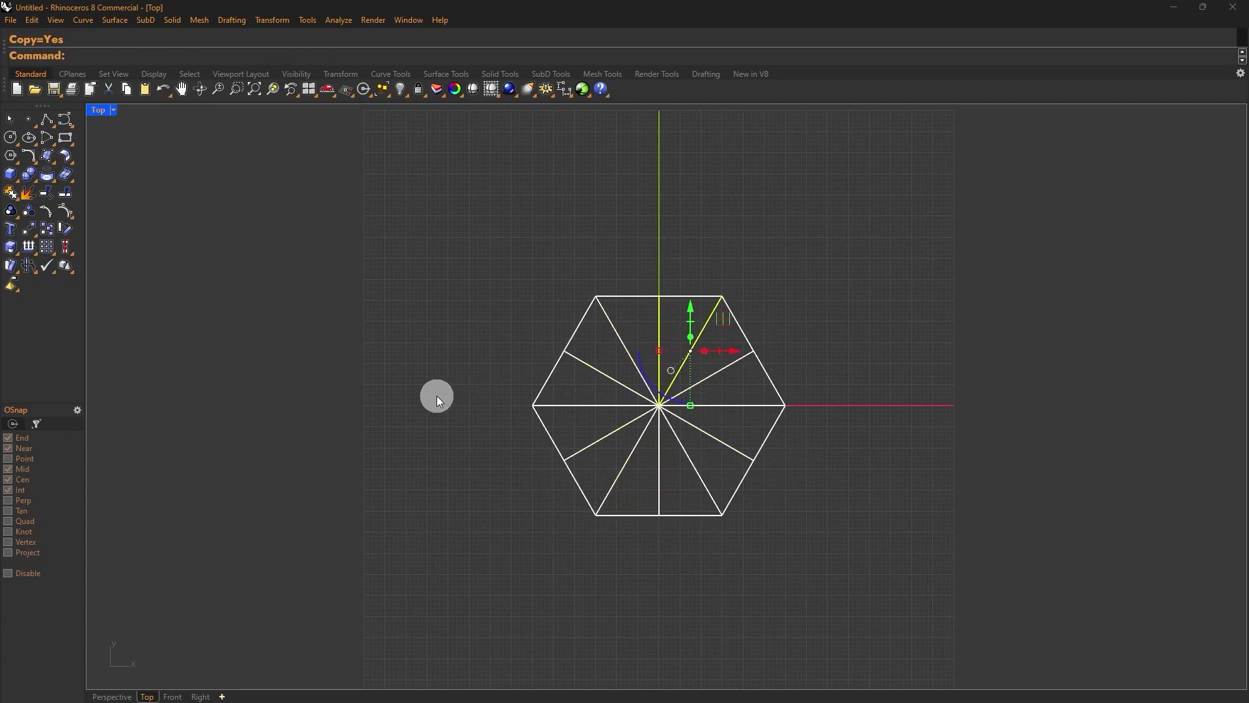
left_click(428, 398)
In the Perspective view, explode the hexagon outline into separate edge segments
left_click(111, 696)
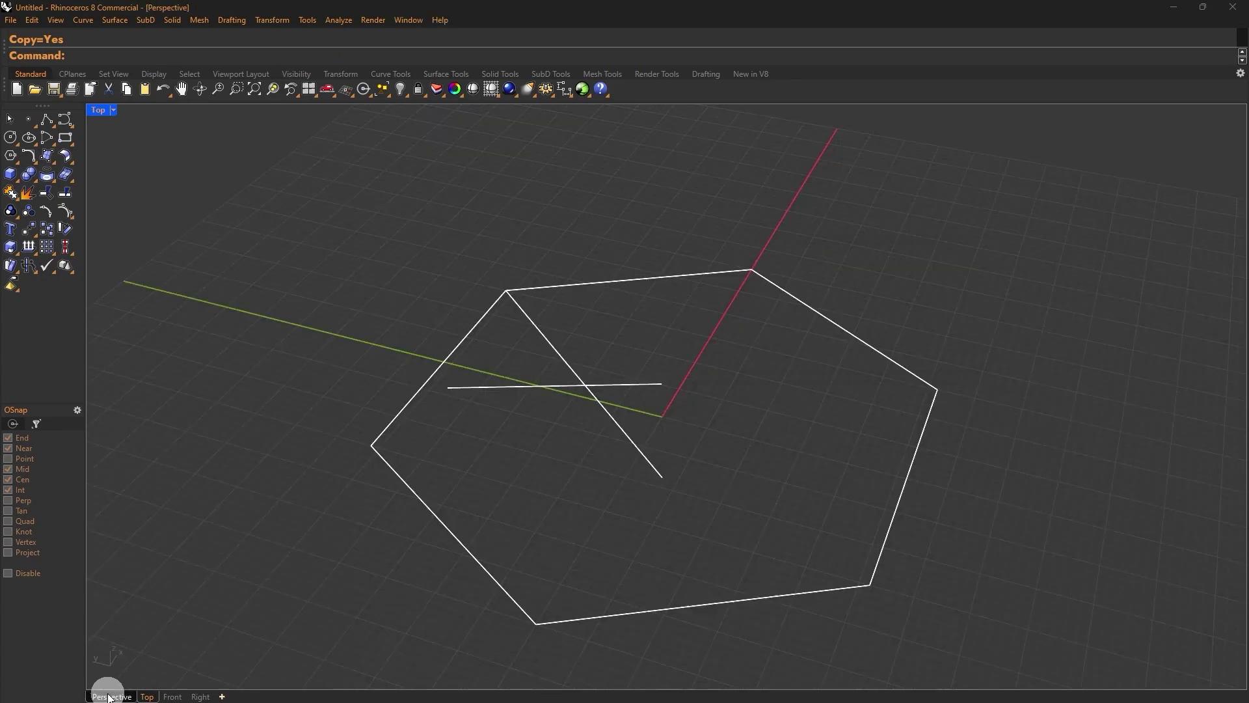
mouse_move(470, 442)
right_mouse_down()
mouse_move(455, 471)
mouse_move(464, 452)
right_mouse_up()
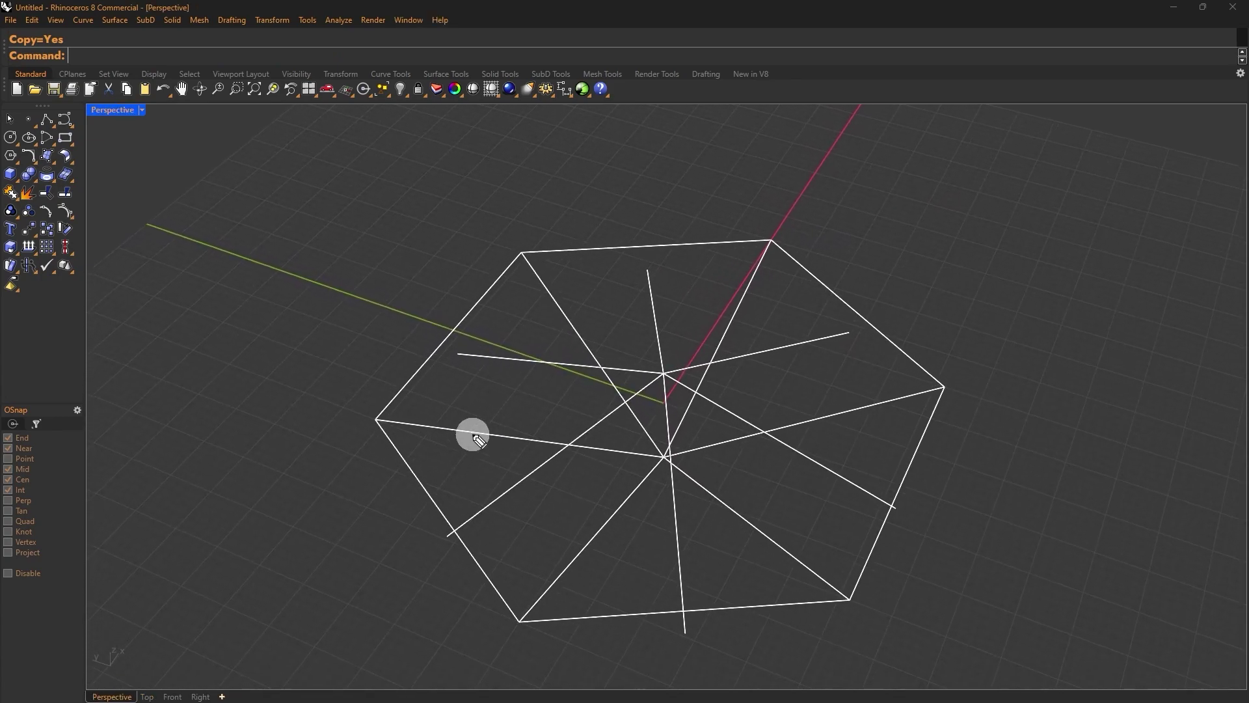
key("ctrl+shift+3")
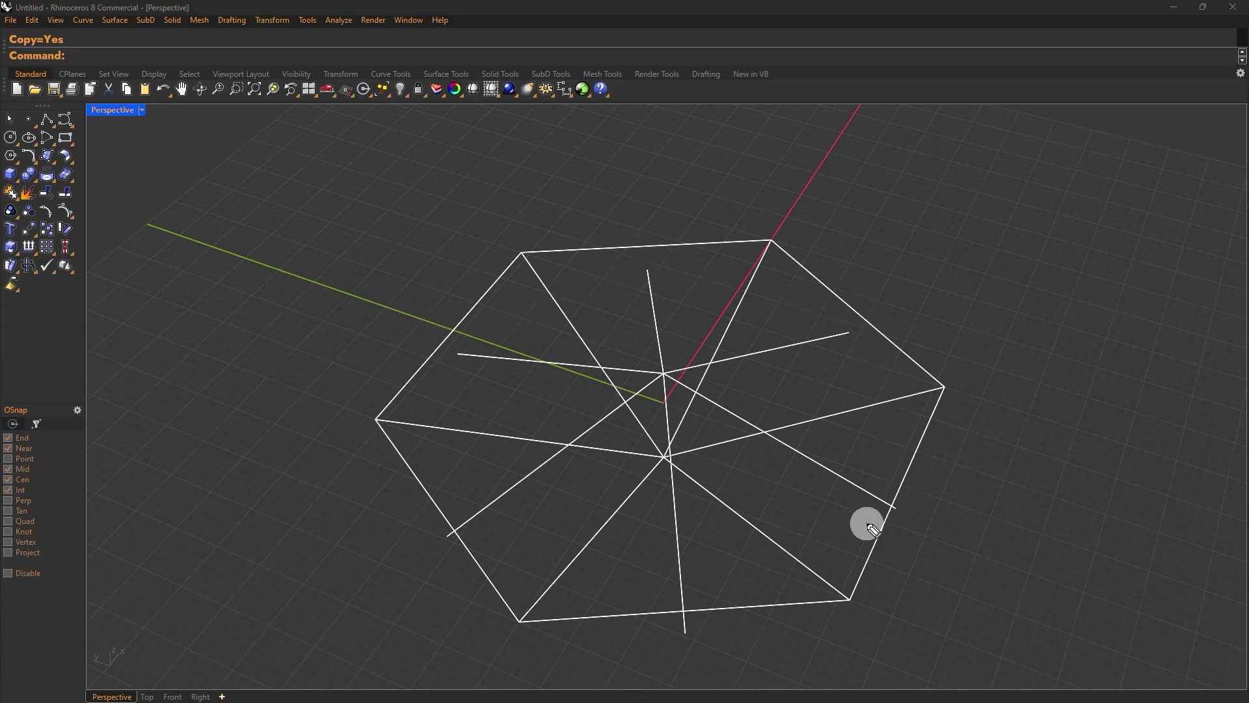
left_click(417, 474)
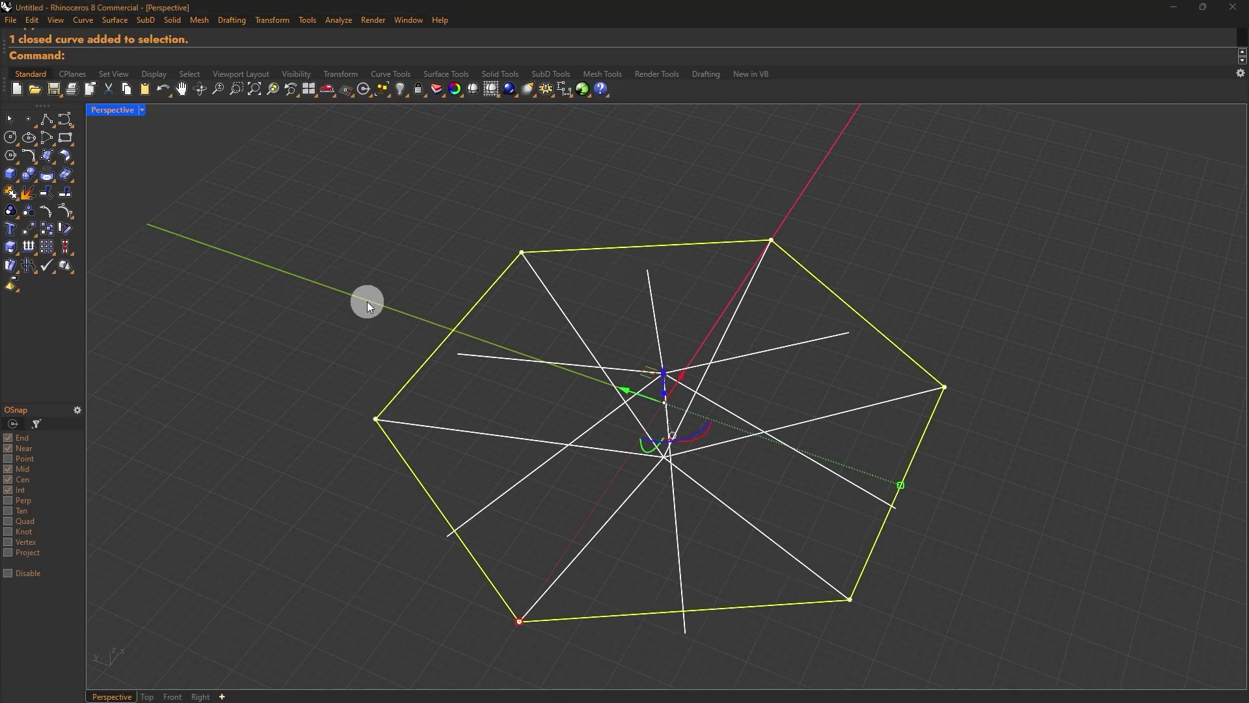
left_click(28, 192)
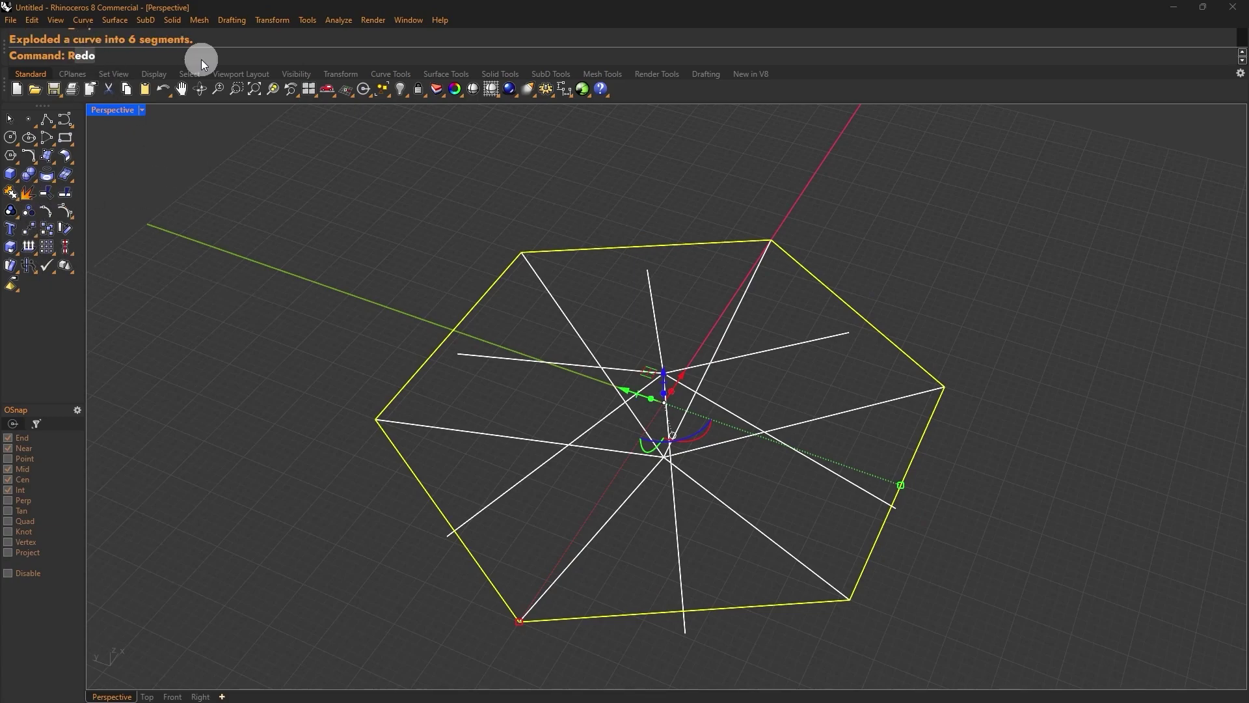
Rebuild the hexagon's edges at degree 1 with an extra point at each midpoint, and explode them into half segments
key("Return")
left_click(682, 286)
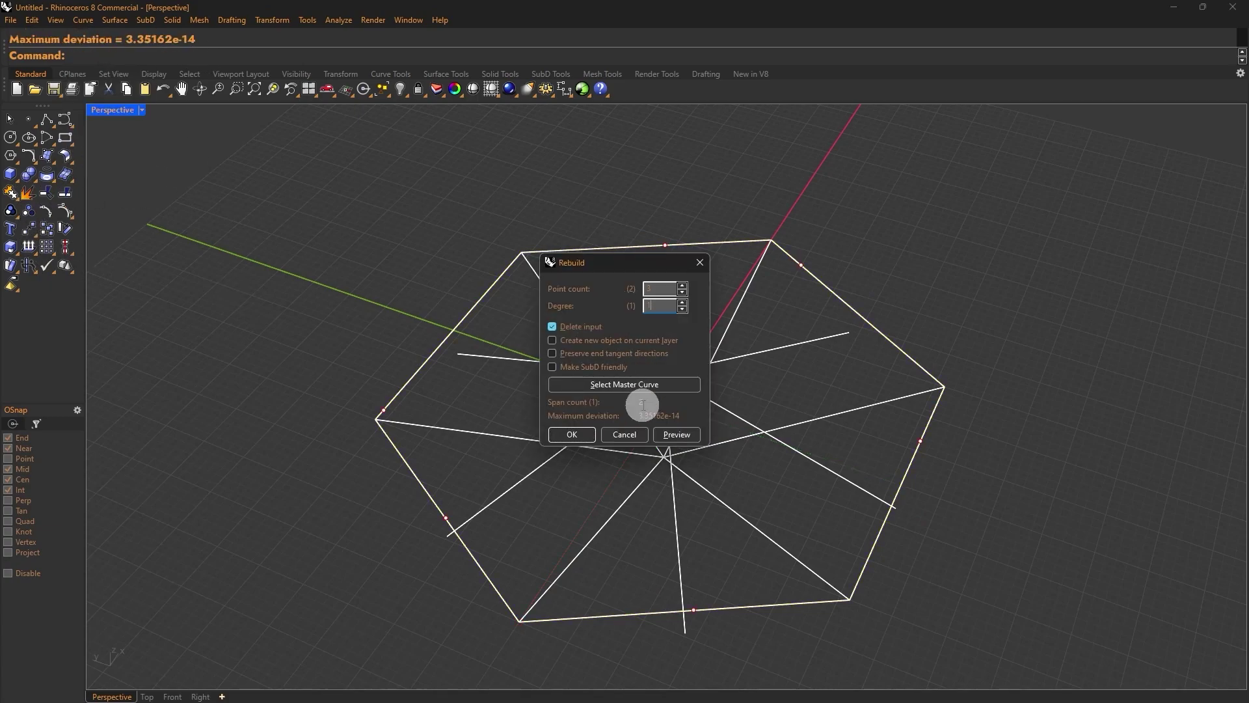
left_click(572, 434)
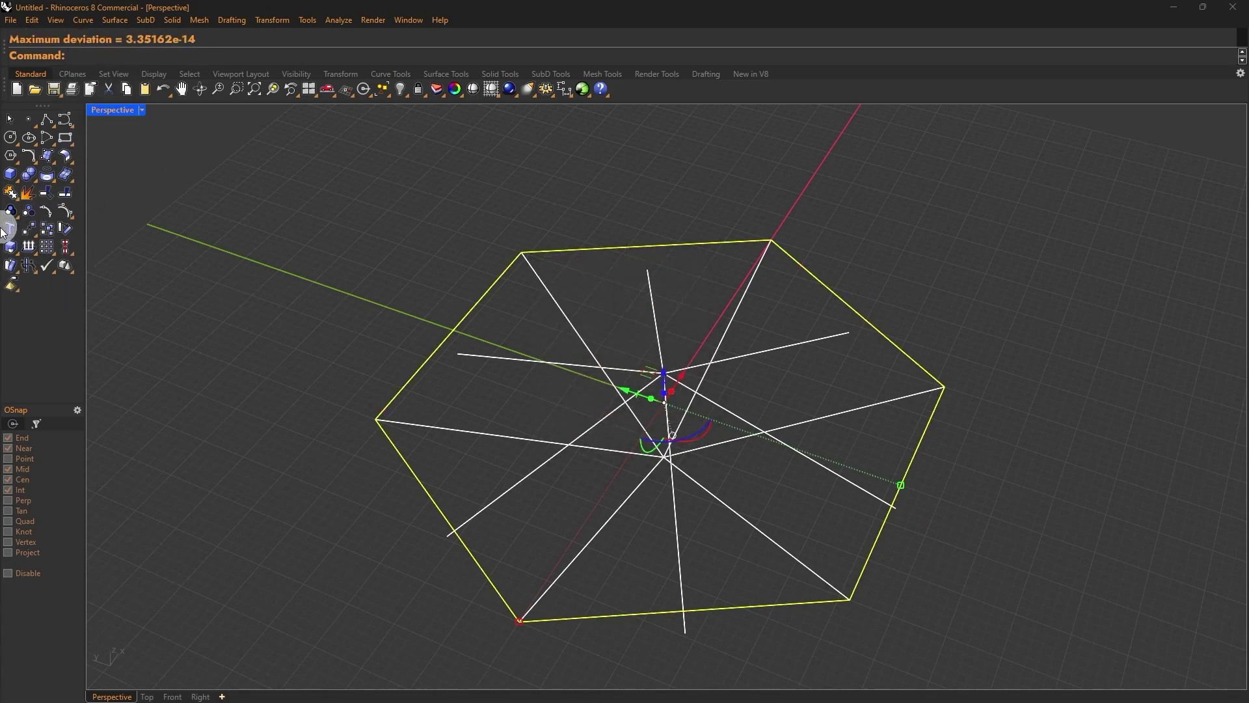
left_click(28, 193)
Try lifting two of the hexagon's half-edge segments vertically to test that they are separate
left_click(489, 275)
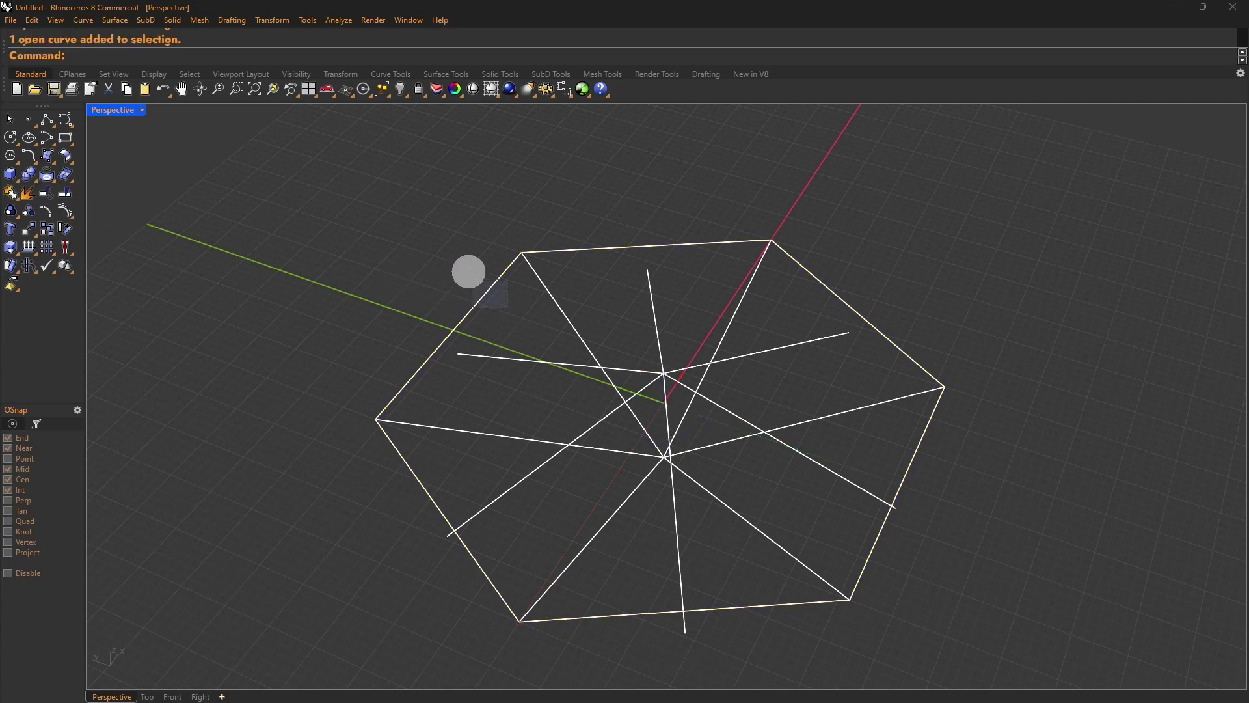
left_click_drag(482, 255, 470, 195)
left_click(335, 320)
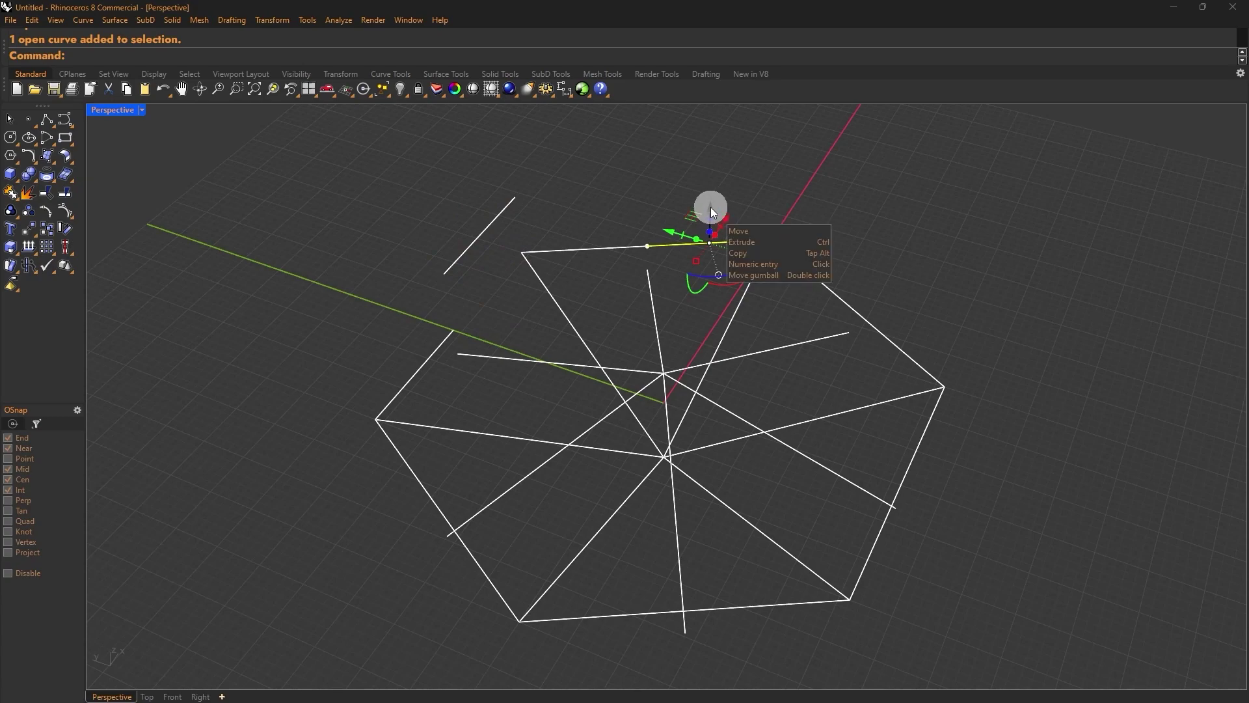
left_click_drag(710, 207, 724, 156)
left_click(949, 273)
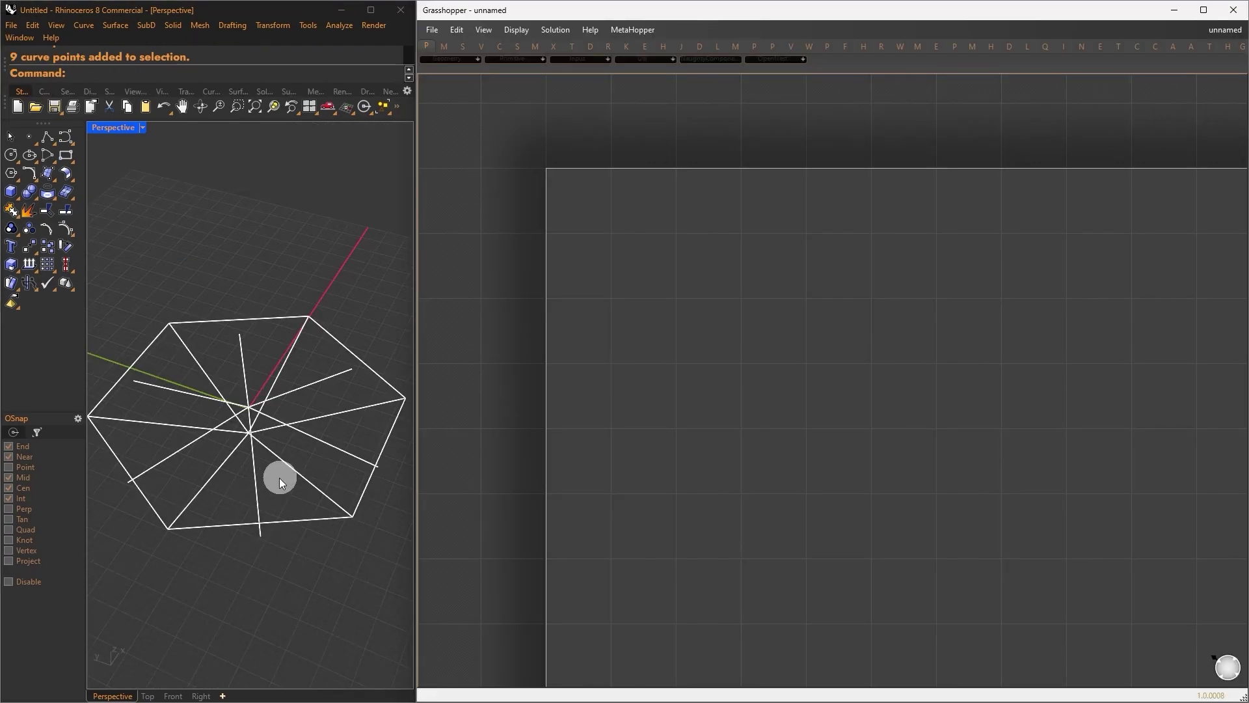
Switch to Grasshopper, add a Curve parameter and reference the pattern's curves in it
mouse_move(279, 475)
right_mouse_down()
mouse_move(260, 466)
mouse_move(260, 482)
right_mouse_up()
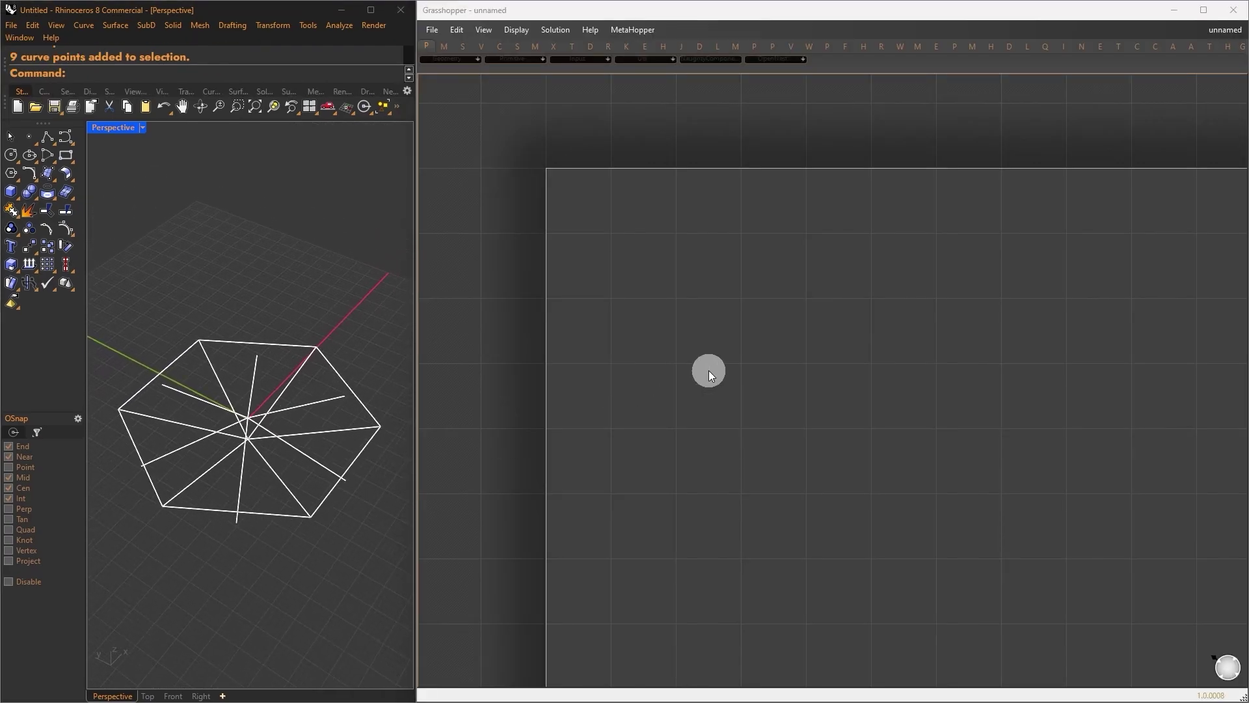
double_click(669, 343)
type("curve")
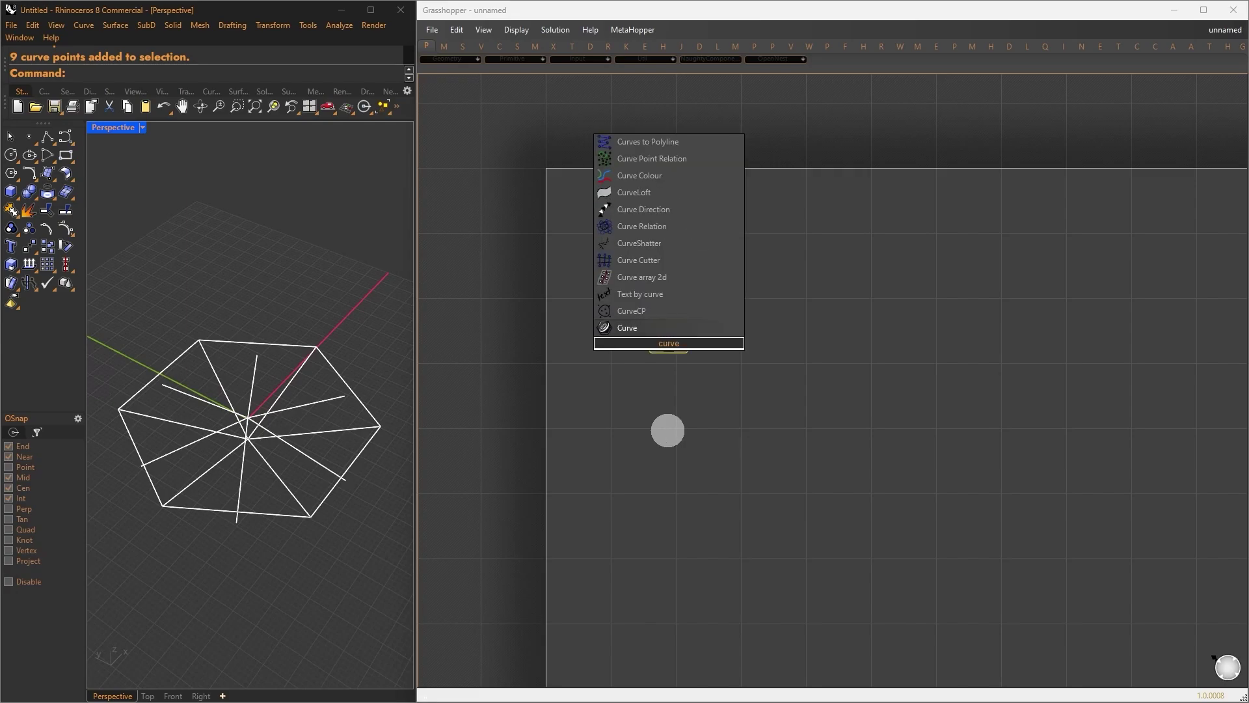
key("Return")
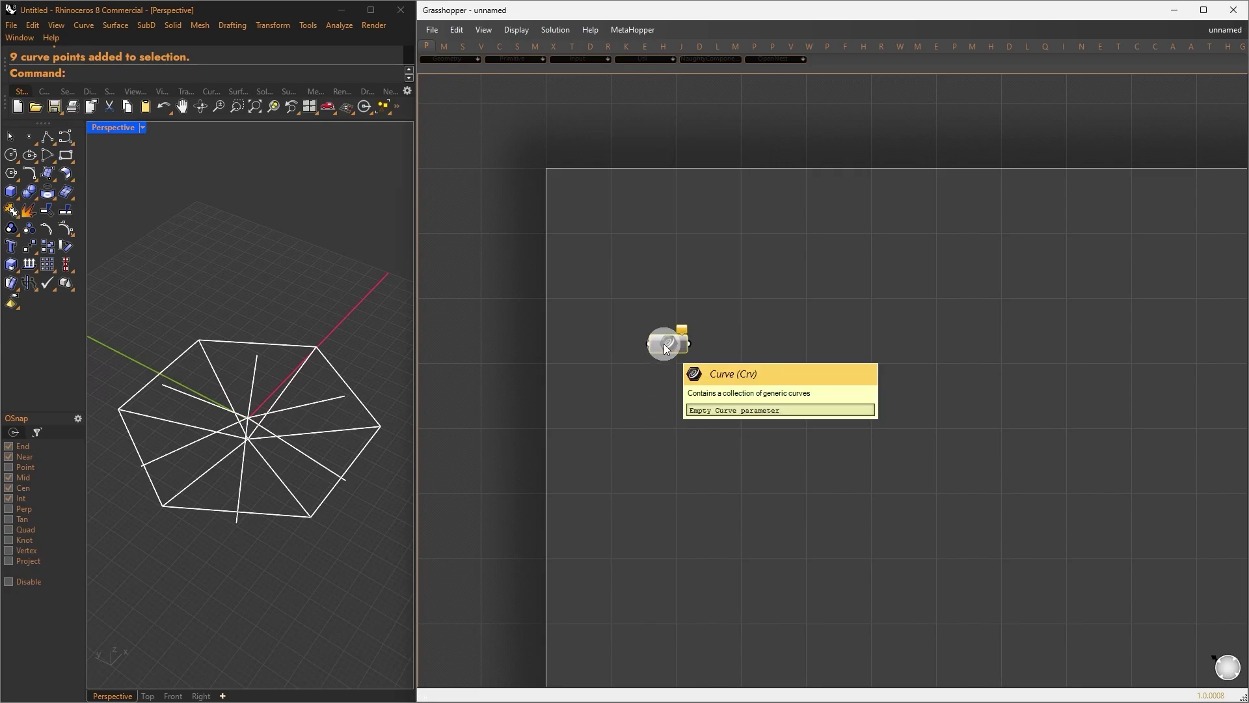
right_click(664, 343)
left_click(730, 542)
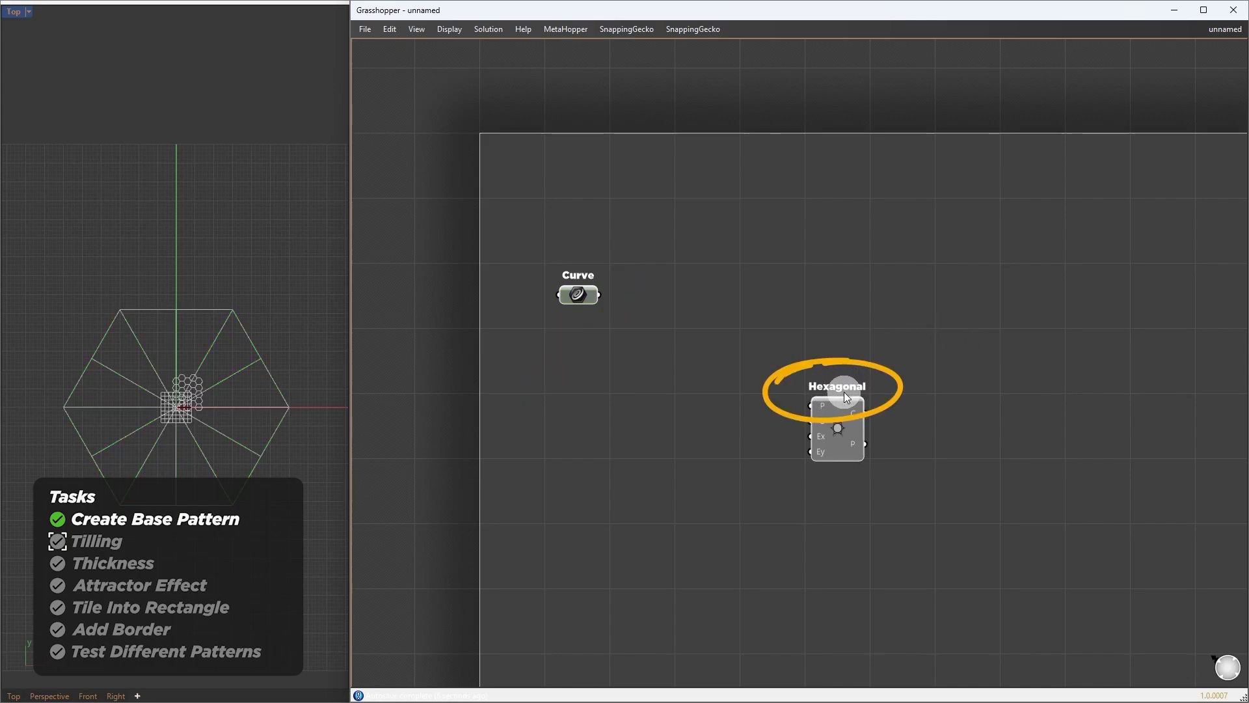
Set the Hexagonal grid's size to 30.00 with a panel and zoom the model view to the grid preview
left_click(844, 392)
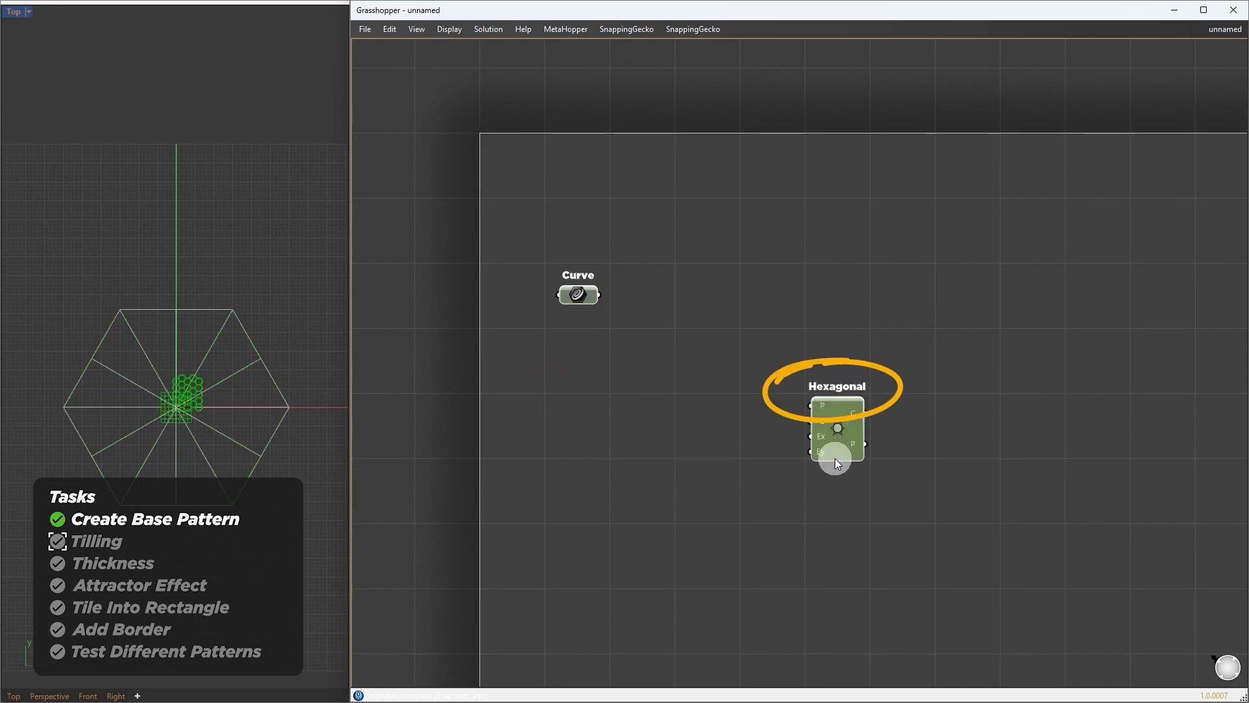
scroll(192, 374, "up", 6)
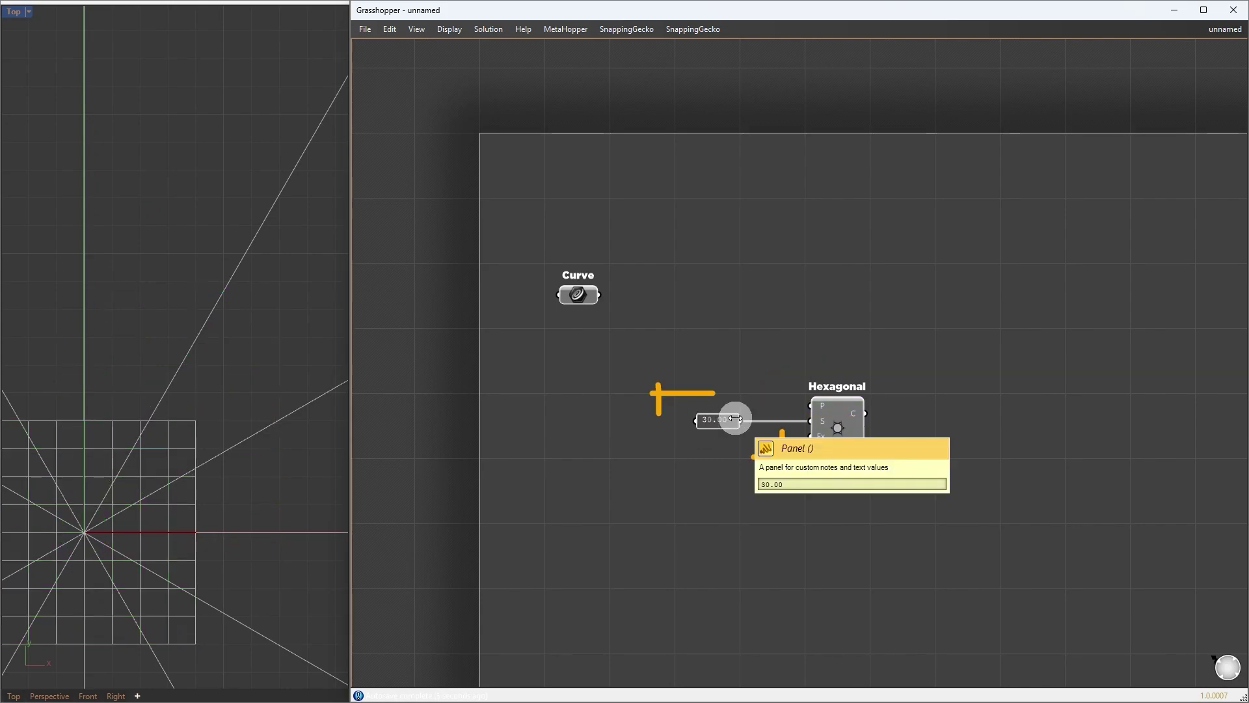
left_click(841, 419)
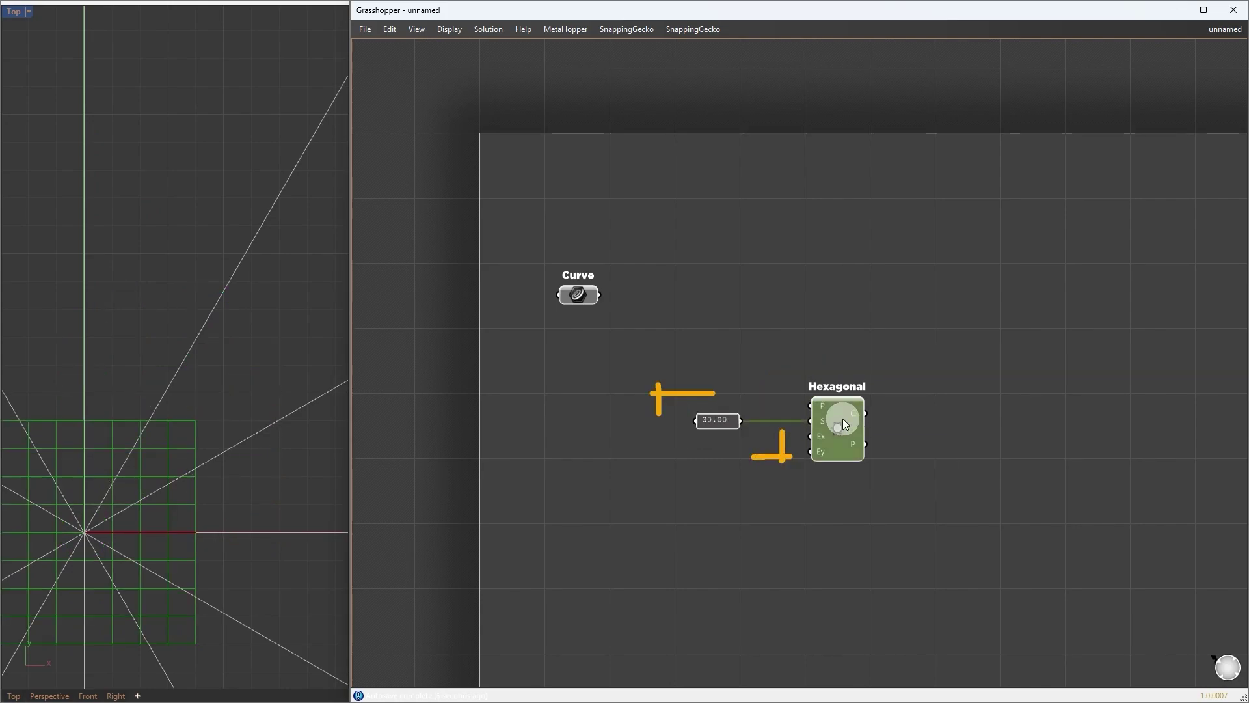
middle_click(848, 424)
left_click(888, 465)
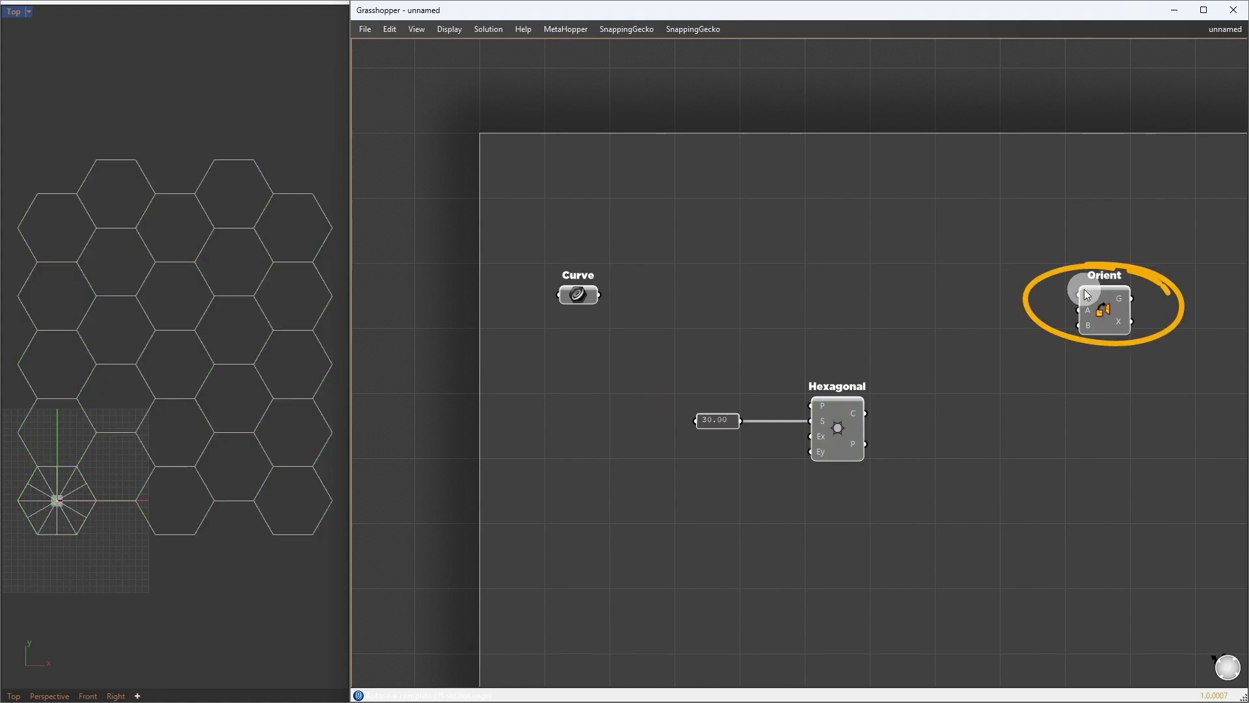
Feed the Curve parameter into the geometry input of the Orient component
left_click_drag(597, 295, 1079, 295)
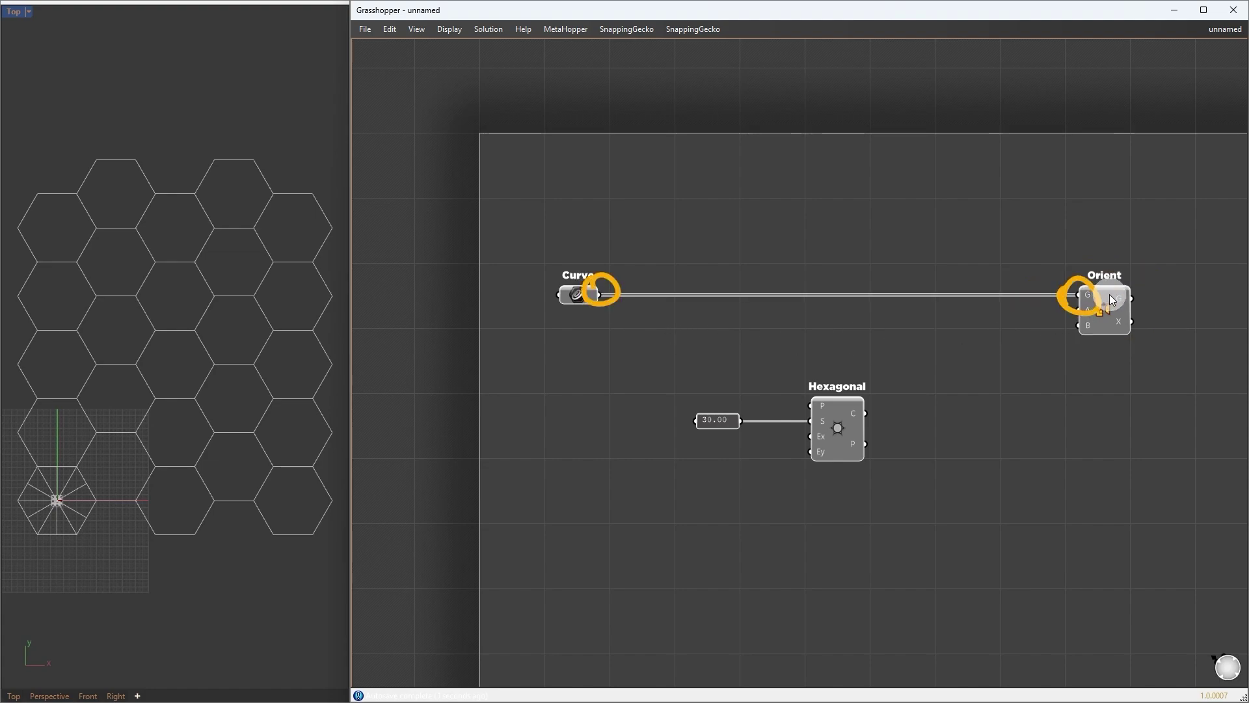
Preview the Hexagonal grid's centre points through a temporary Point parameter, and delete that parameter
double_click(1002, 458)
type("point")
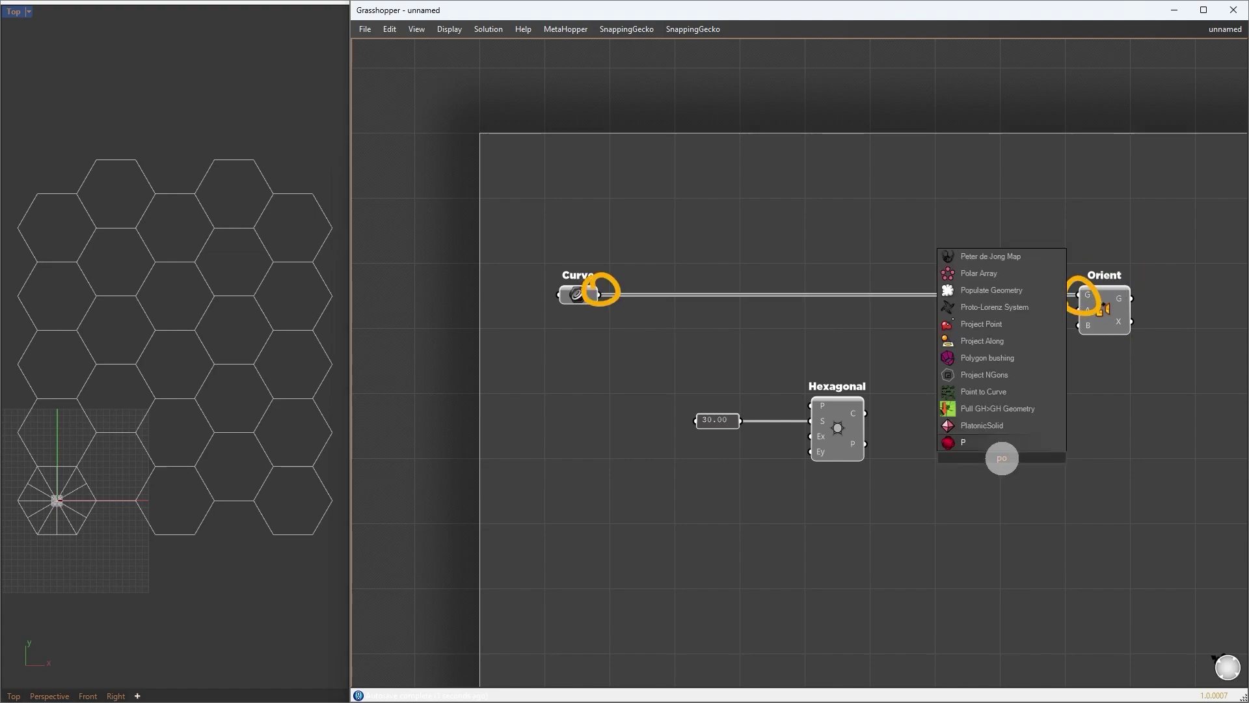
key("Return")
left_click_drag(864, 444, 982, 460)
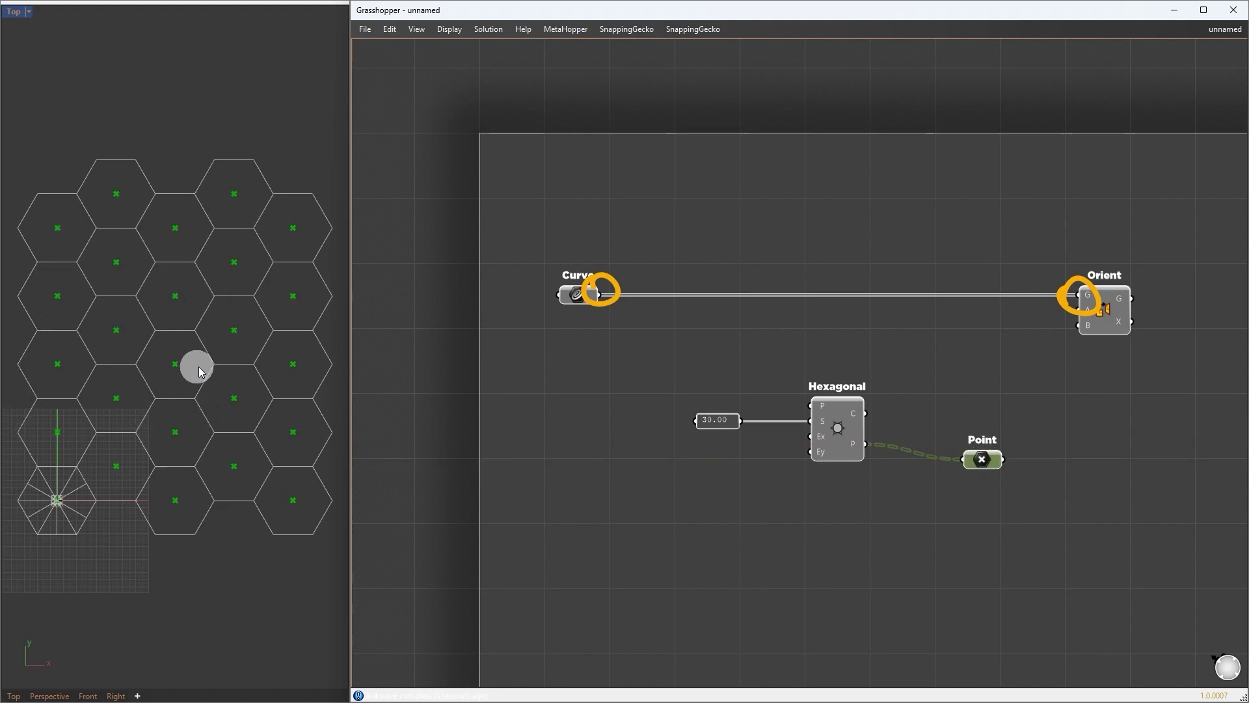
key("Delete")
Feed the Hexagonal grid's points into Orient's target plane input B and graft that input
left_click_drag(865, 444, 1078, 325)
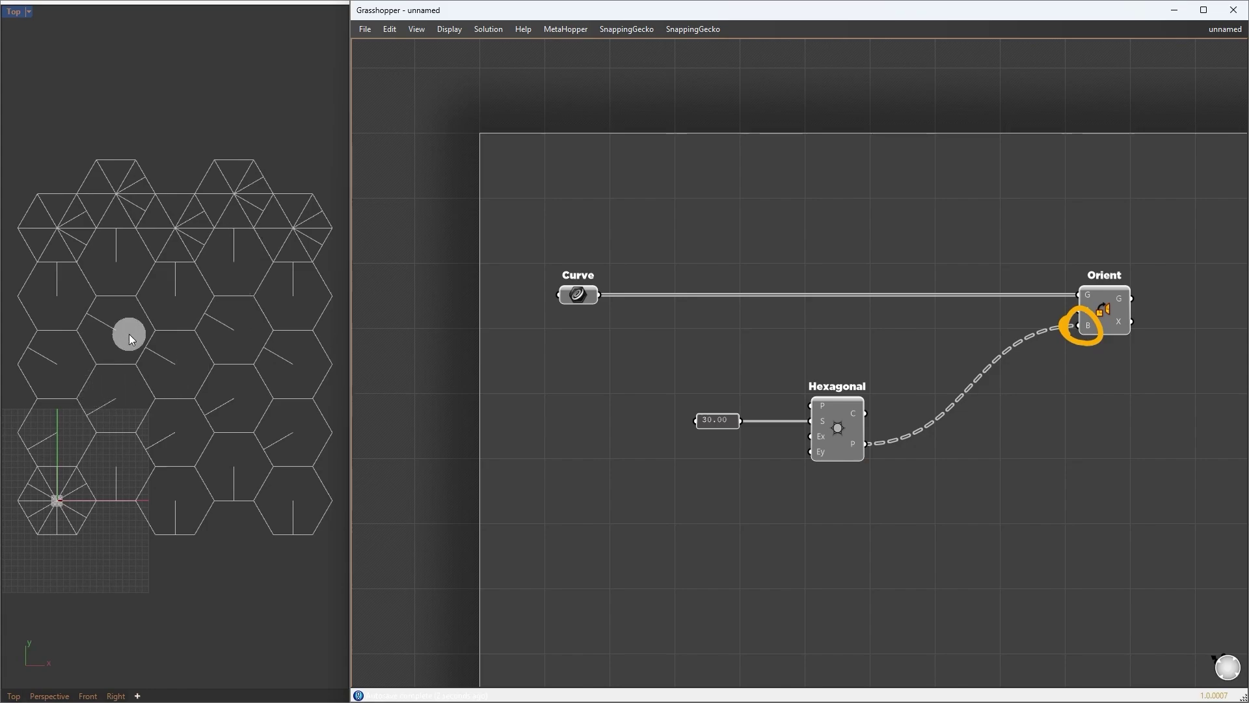
right_click(1087, 327)
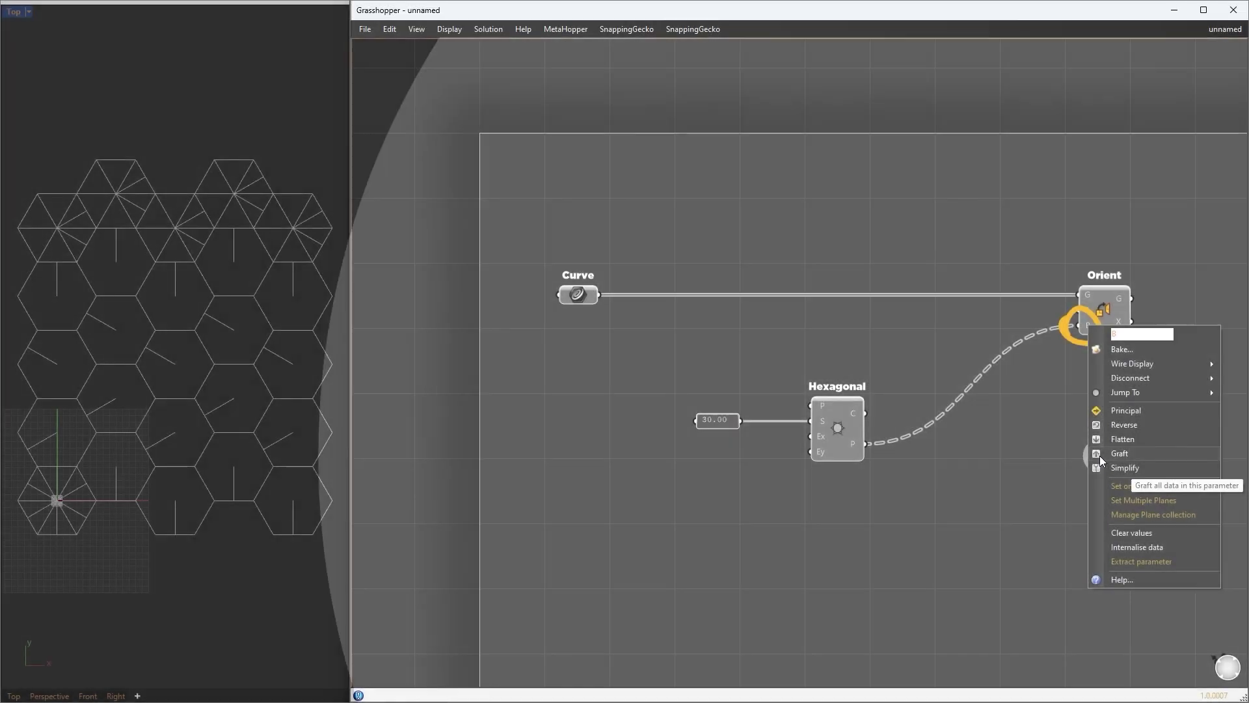
left_click(1099, 455)
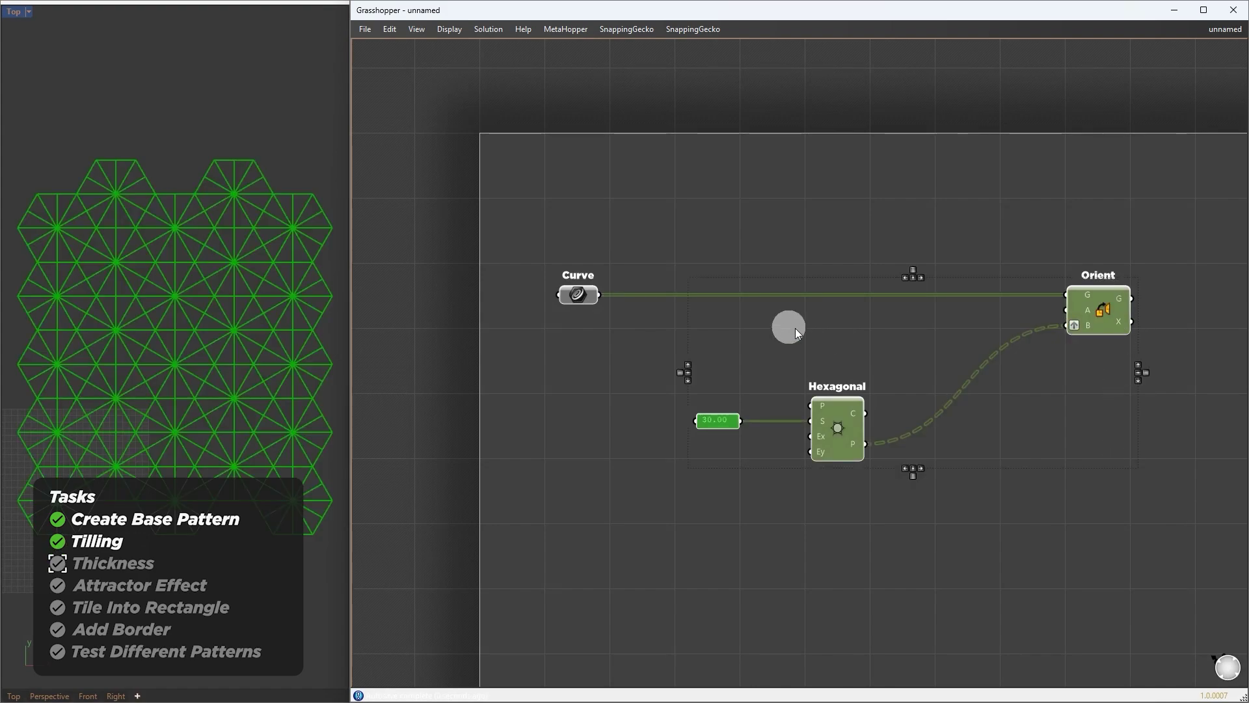
Add a MultiPipe component beside Orient and feed Orient's geometry output into its Curves input
key("Left")
key("Left")
right_click_drag(770, 318, 673, 318)
left_click(1091, 459)
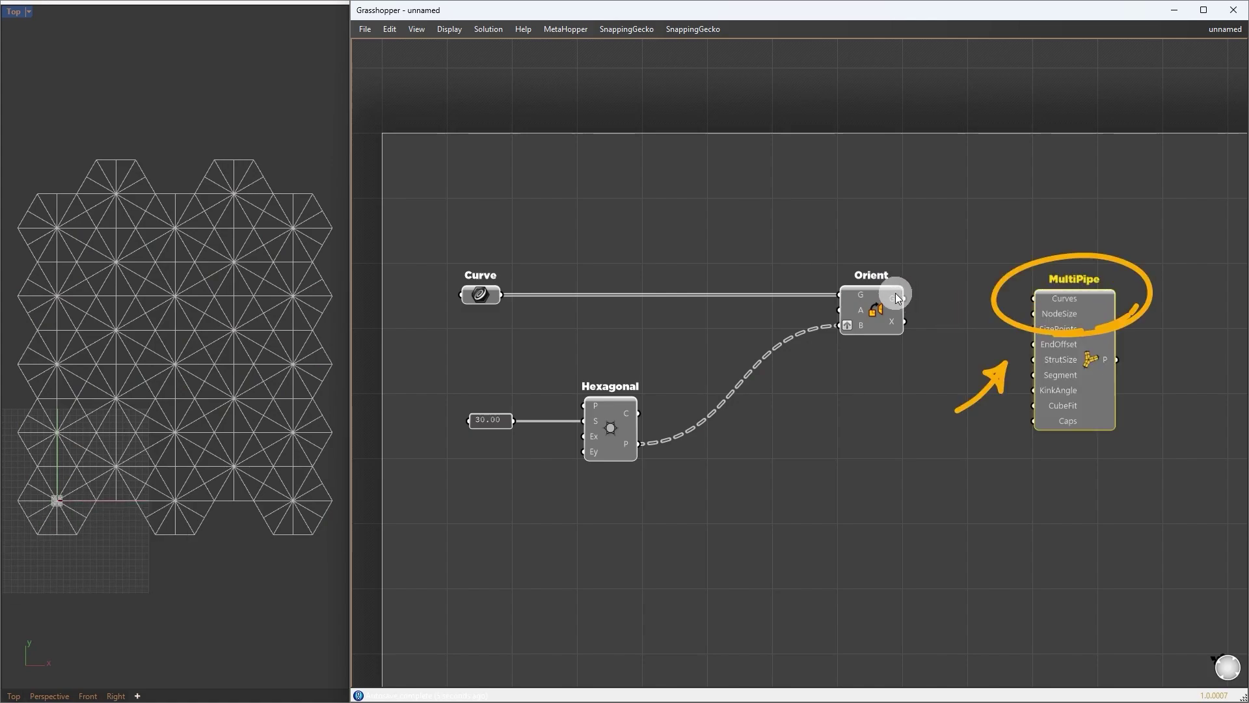
left_click_drag(898, 298, 1070, 299)
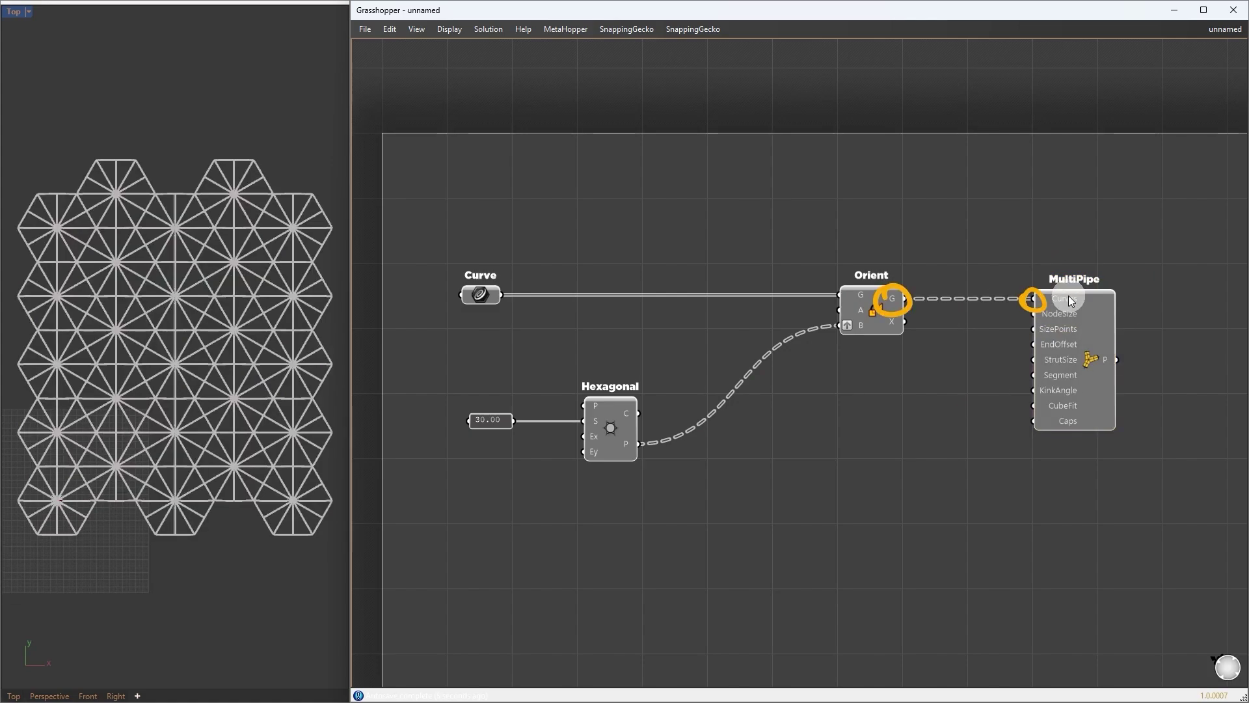
left_click(1087, 342)
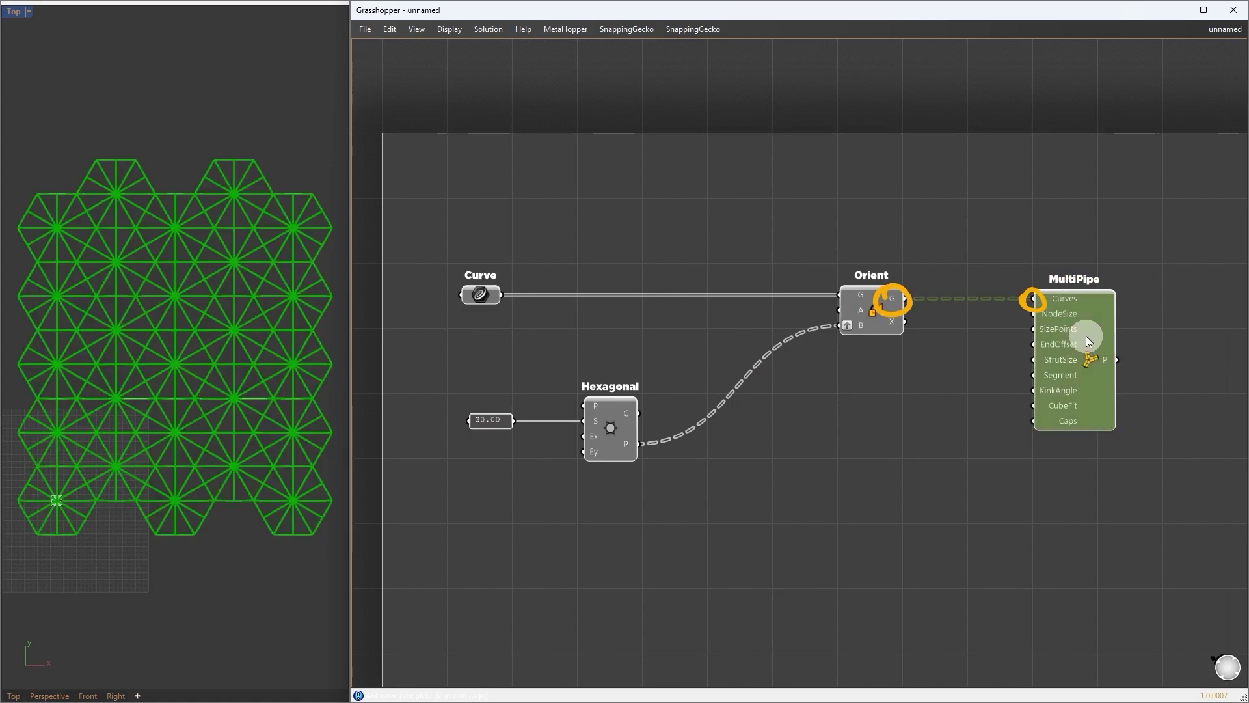
Add a Custom Preview component and feed MultiPipe's output into its geometry input
double_click(1037, 518)
type("cutom preview")
key("Return")
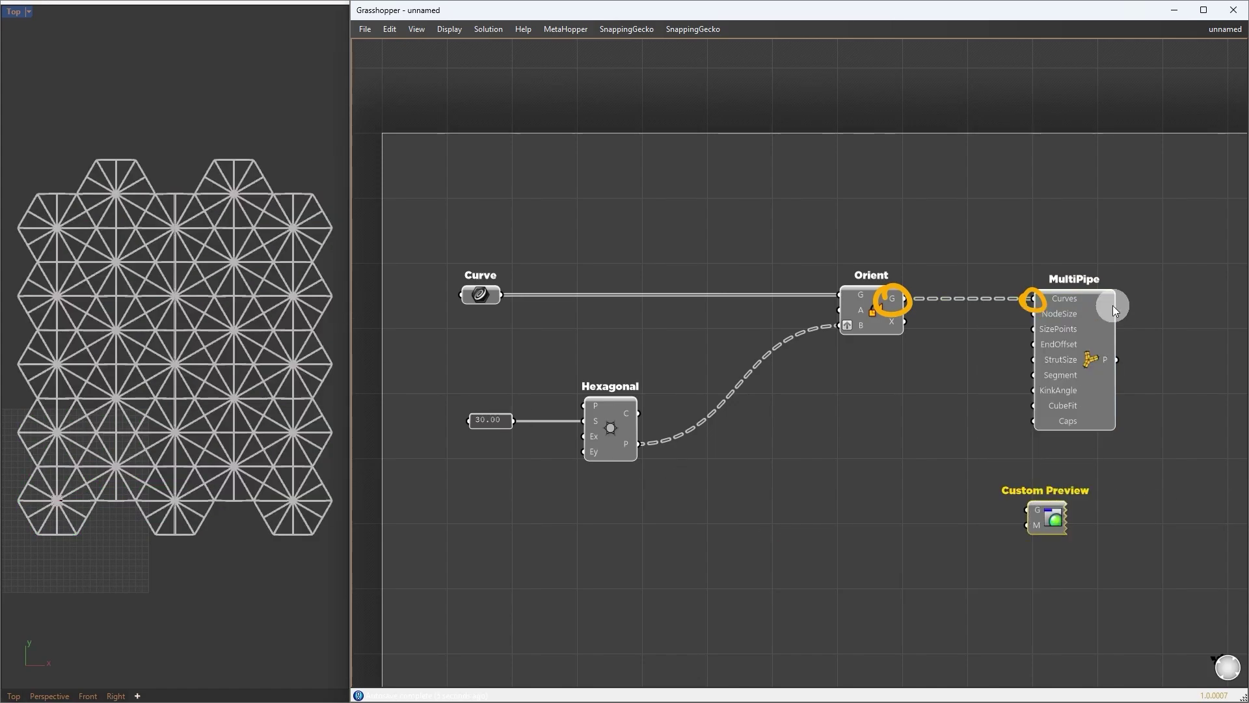
left_click_drag(1116, 359, 1027, 510)
Add a white Colour Swatch as the Custom Preview's material and arrange both components next to MultiPipe
double_click(873, 542)
type("swatch")
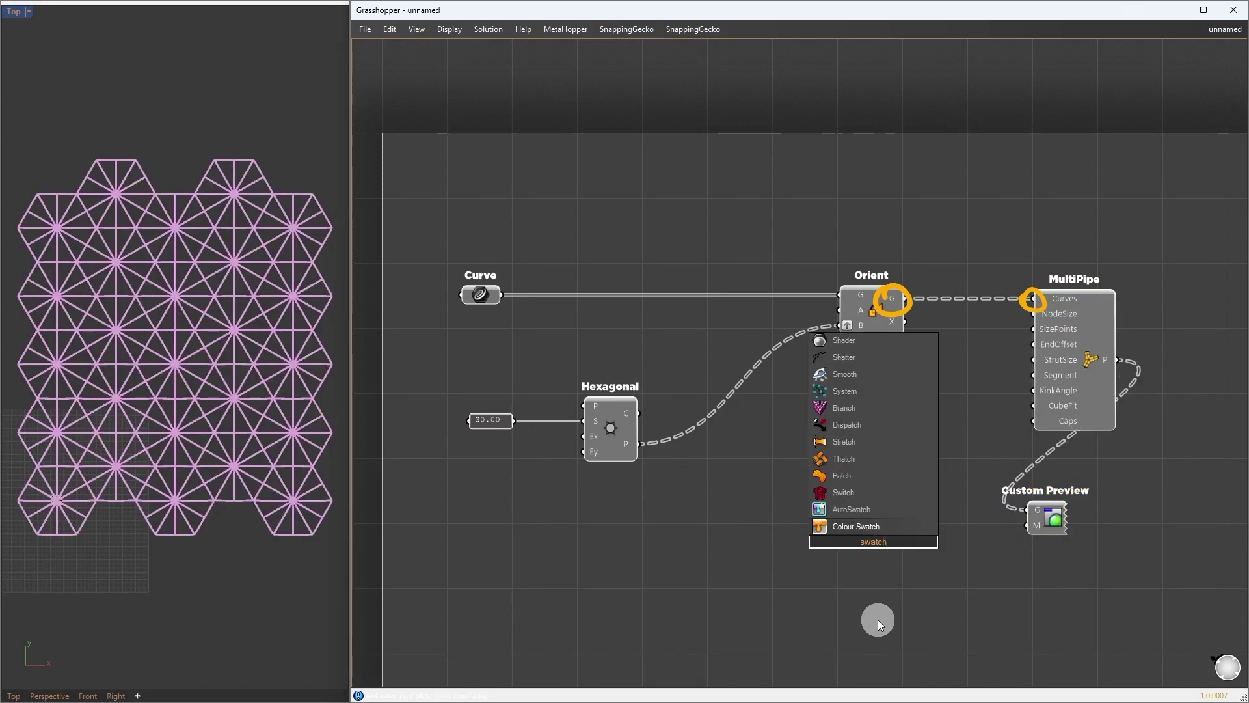
left_click(881, 528)
left_click_drag(909, 543, 1188, 378)
left_click(874, 554)
left_click_drag(874, 554, 1173, 416)
left_click(1025, 393)
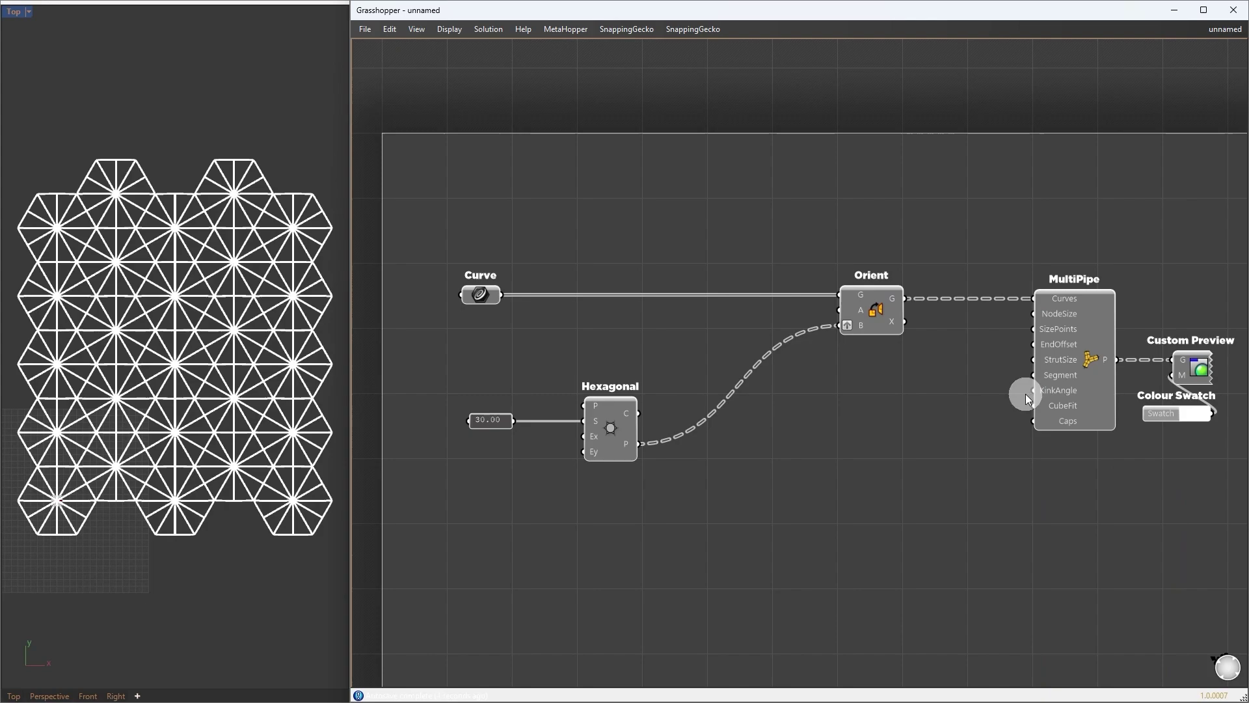
Drive MultiPipe's NodeSize with a slider set to 3.000 and examine a pipe junction up close in the model view
mouse_move(1045, 318)
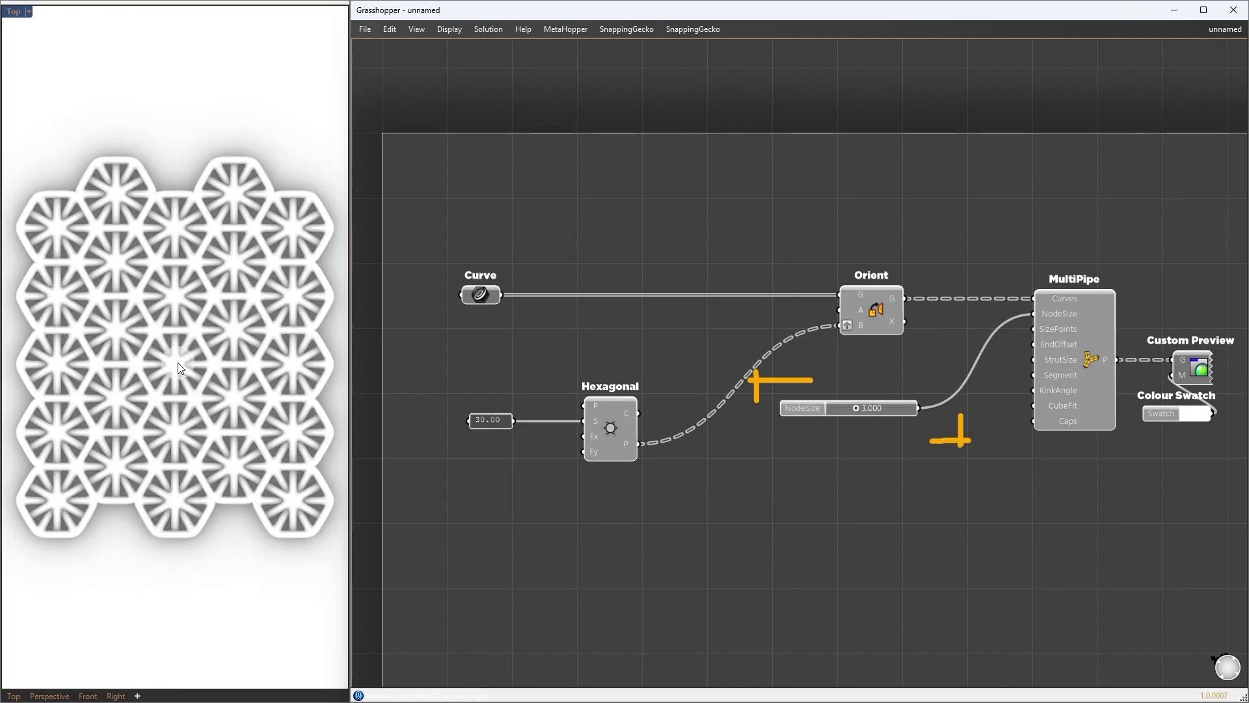
scroll(178, 366, "up", 10)
right_click_drag(178, 290, 251, 385)
scroll(189, 318, "up", 6)
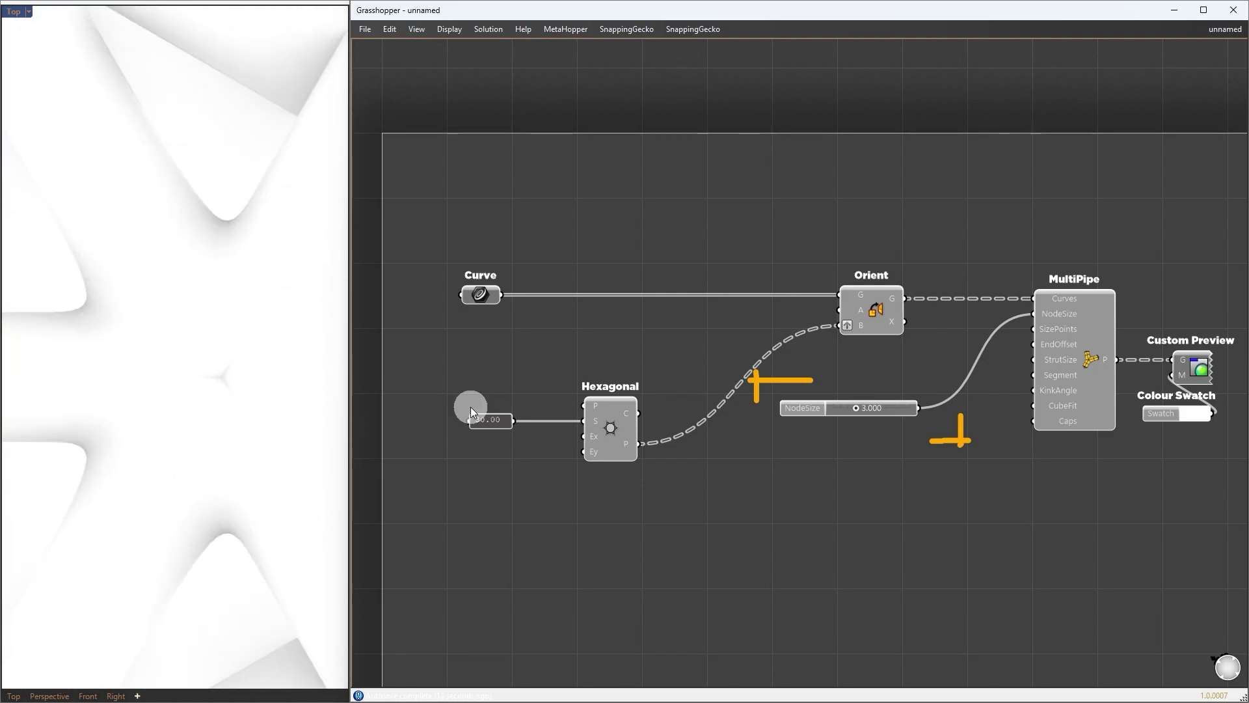
Flatten Orient's geometry output so that MultiPipe receives all curves as a single list
right_click(893, 299)
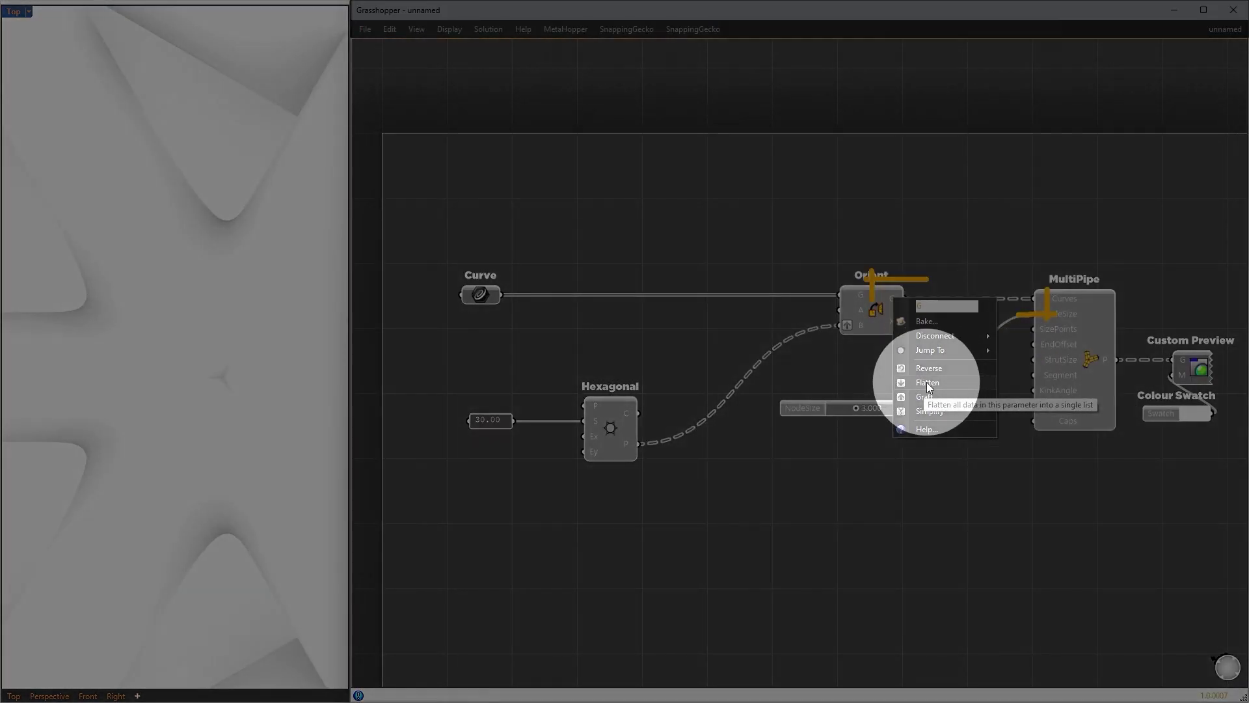
left_click(927, 383)
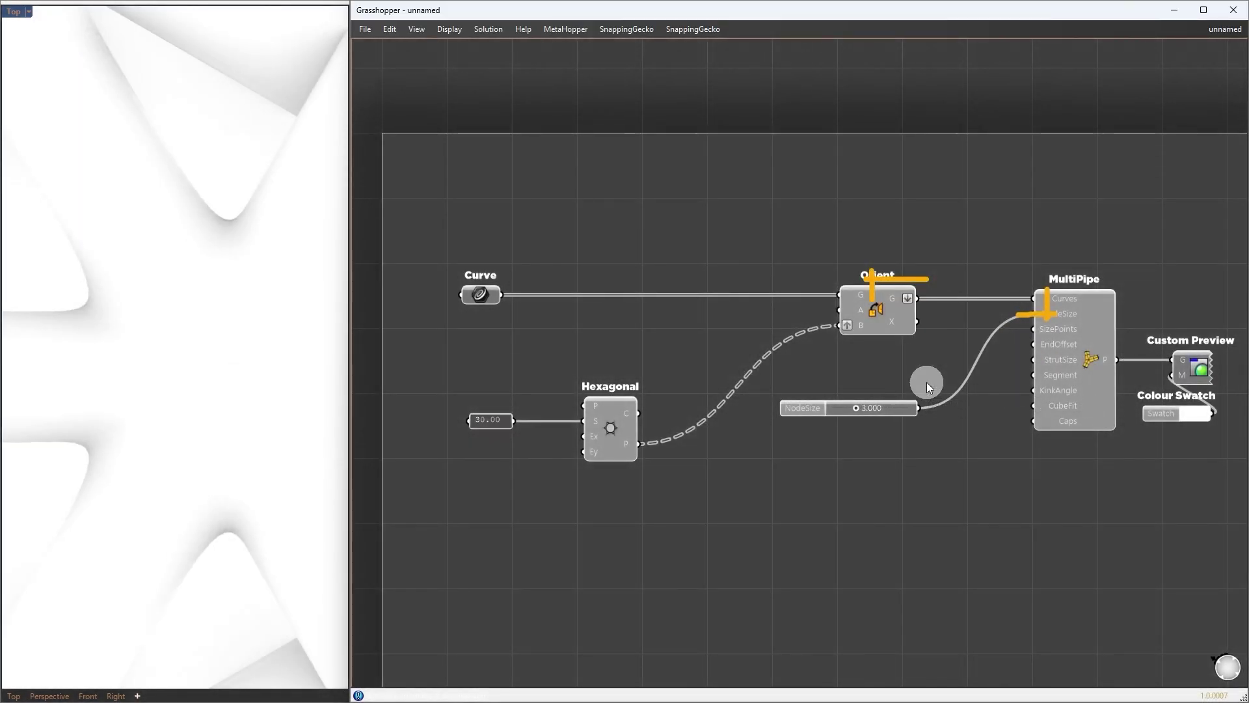
right_click_drag(207, 381, 209, 566, "ctrl")
right_click_drag(195, 484, 159, 487)
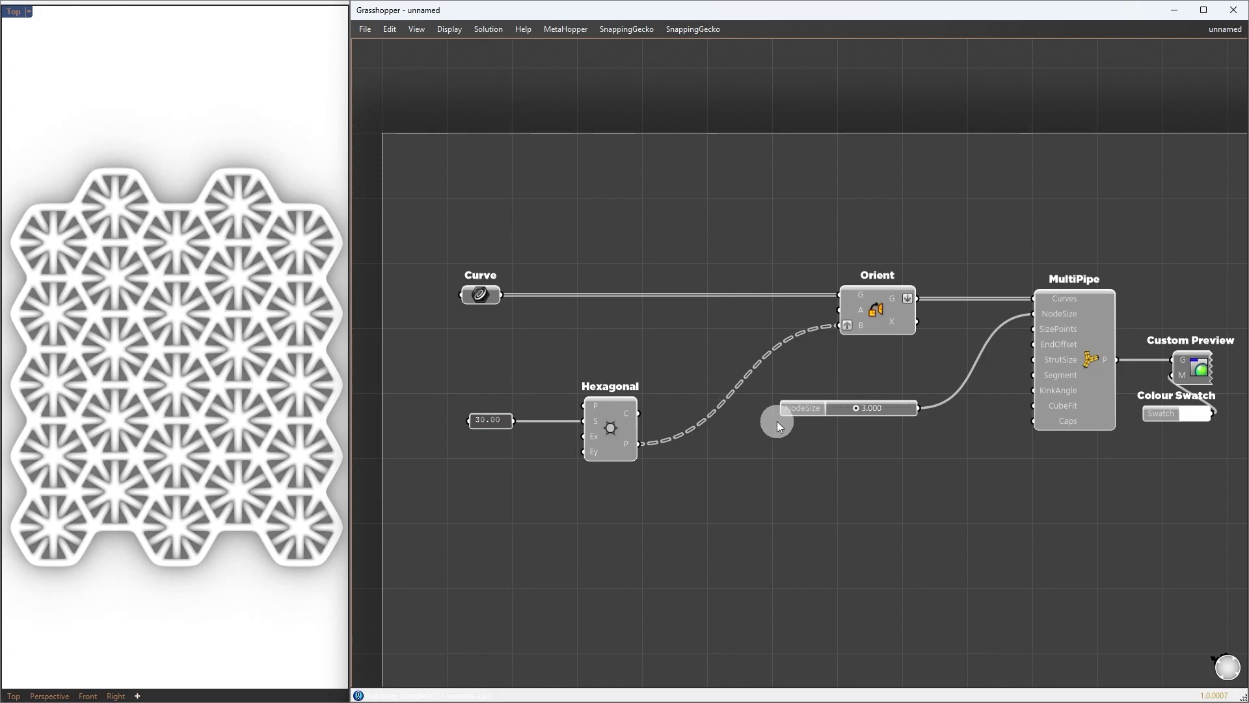
Try a slightly larger NodeSize, and delete the slider feeding MultiPipe's NodeSize input
left_click_drag(859, 409, 875, 412)
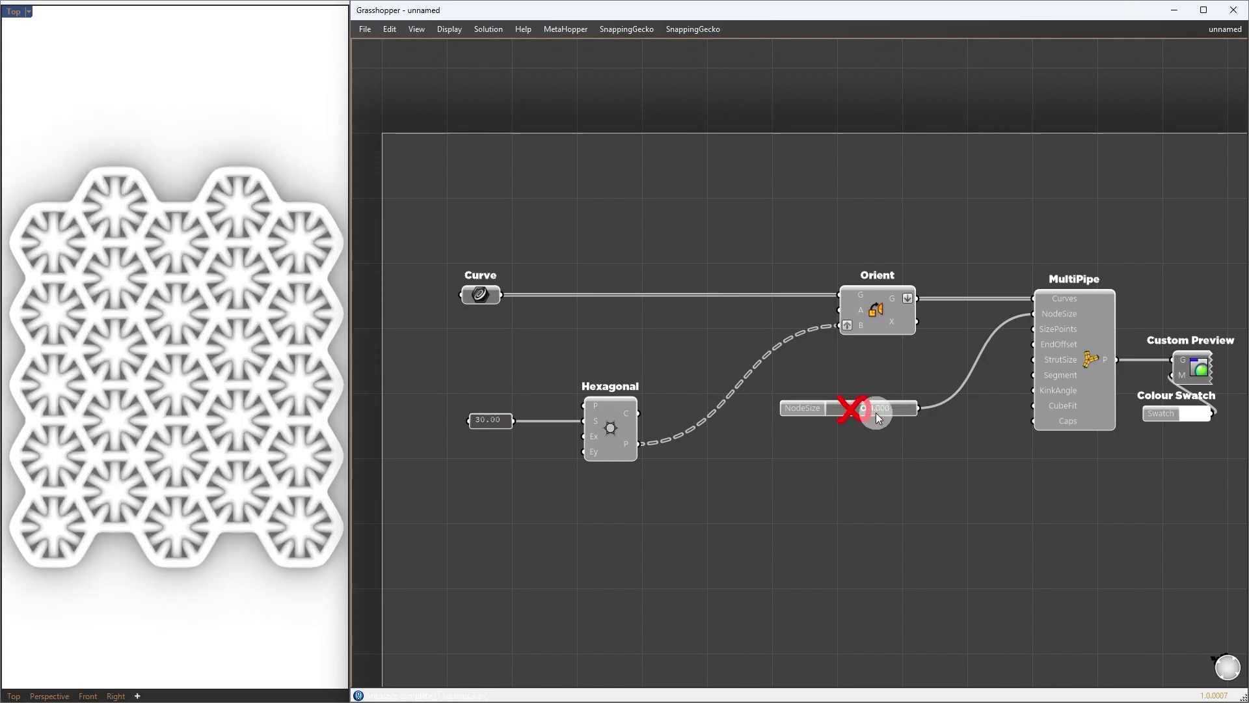
left_click(852, 408)
key("Delete")
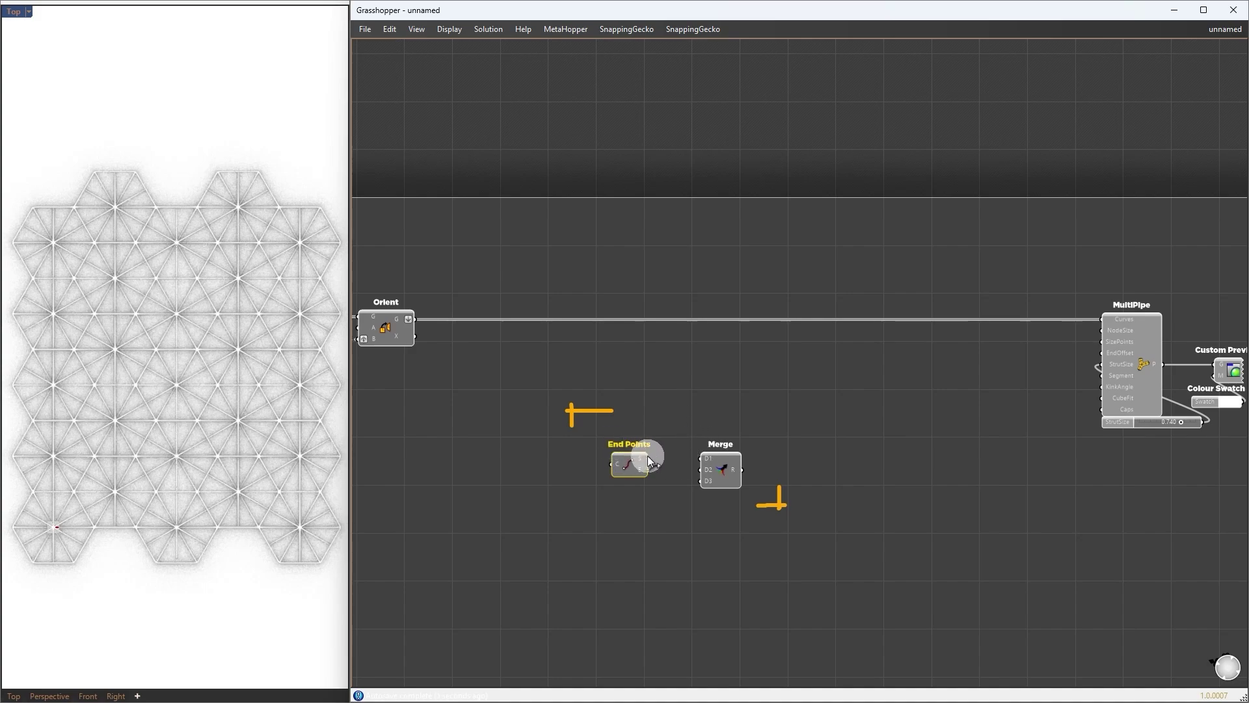
Wire Orient's geometry into End Points and its start and end outputs into Merge's D1 and D2 inputs
left_click_drag(647, 456, 699, 456)
left_click_drag(699, 469, 638, 470)
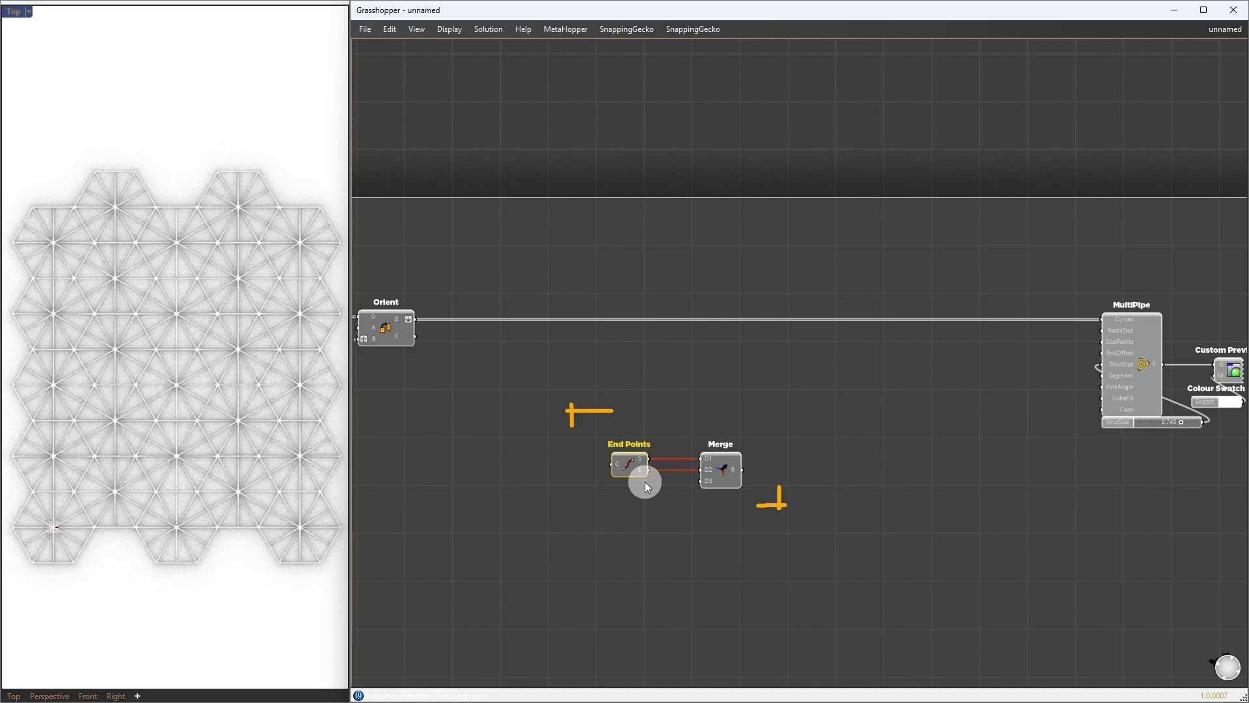
left_click_drag(408, 319, 610, 463)
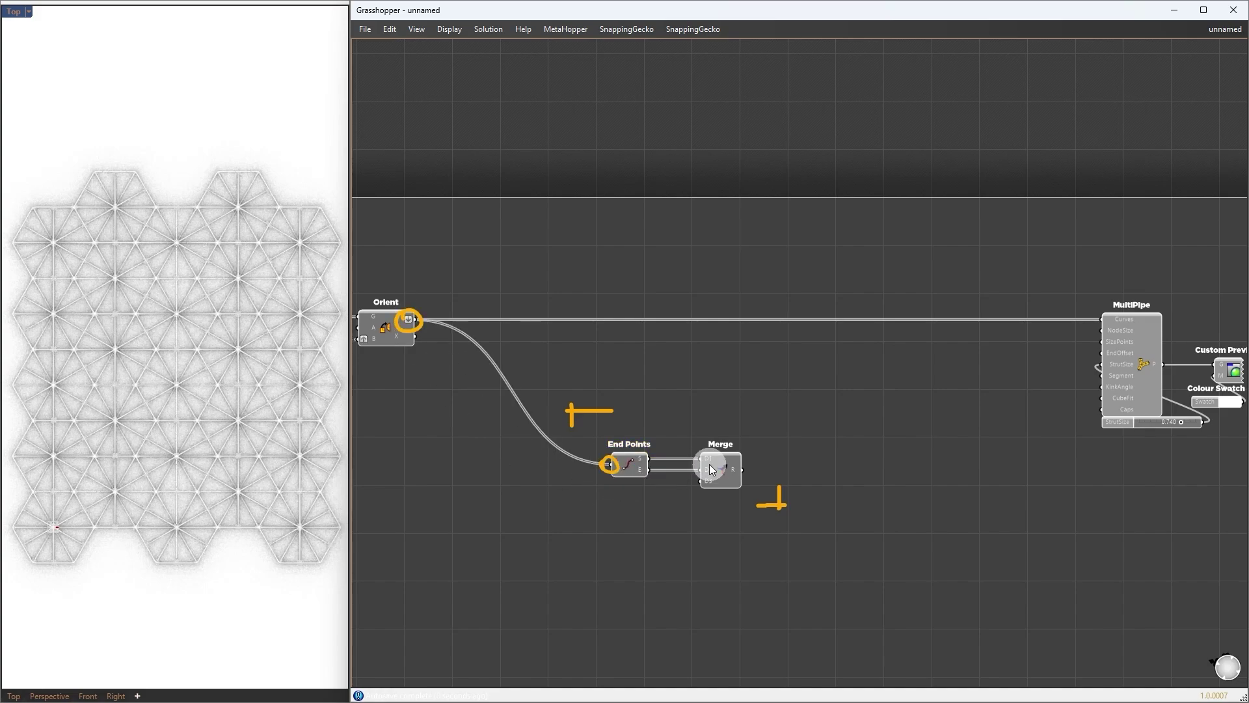
Switch the model view to wireframe and inspect the points in Merge's result
left_click(717, 469)
key("ctrl+alt+w")
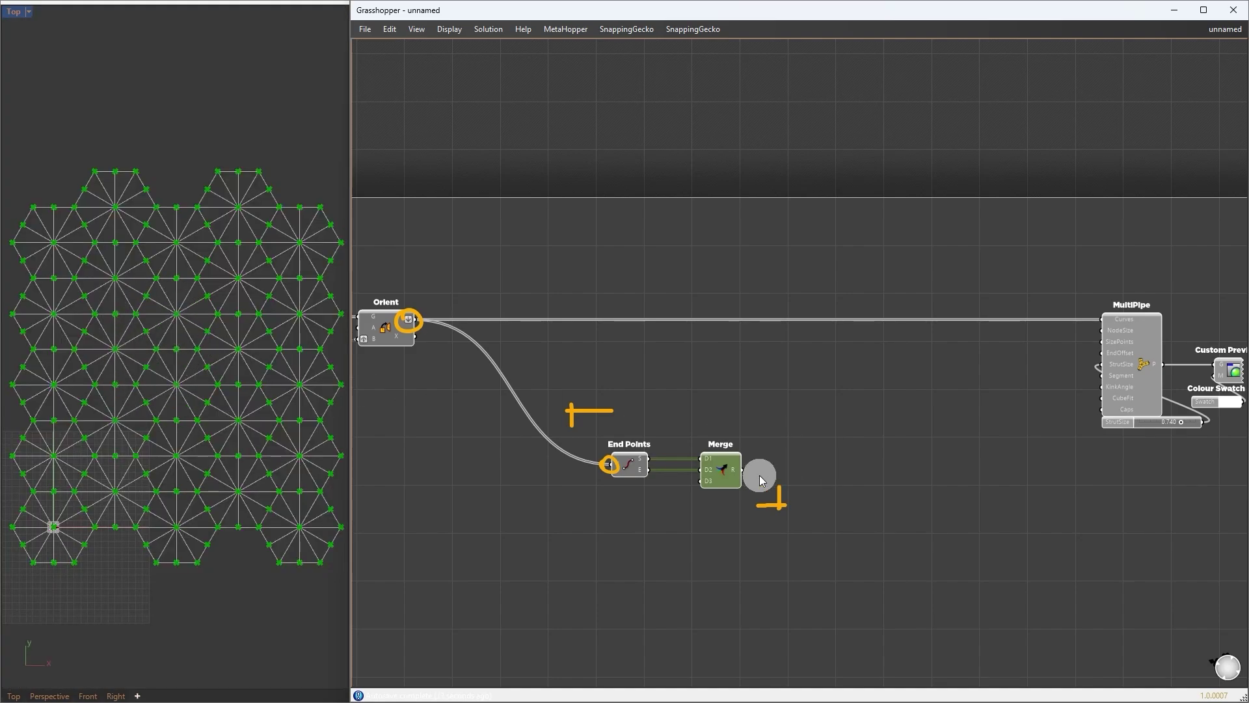
mouse_move(739, 476)
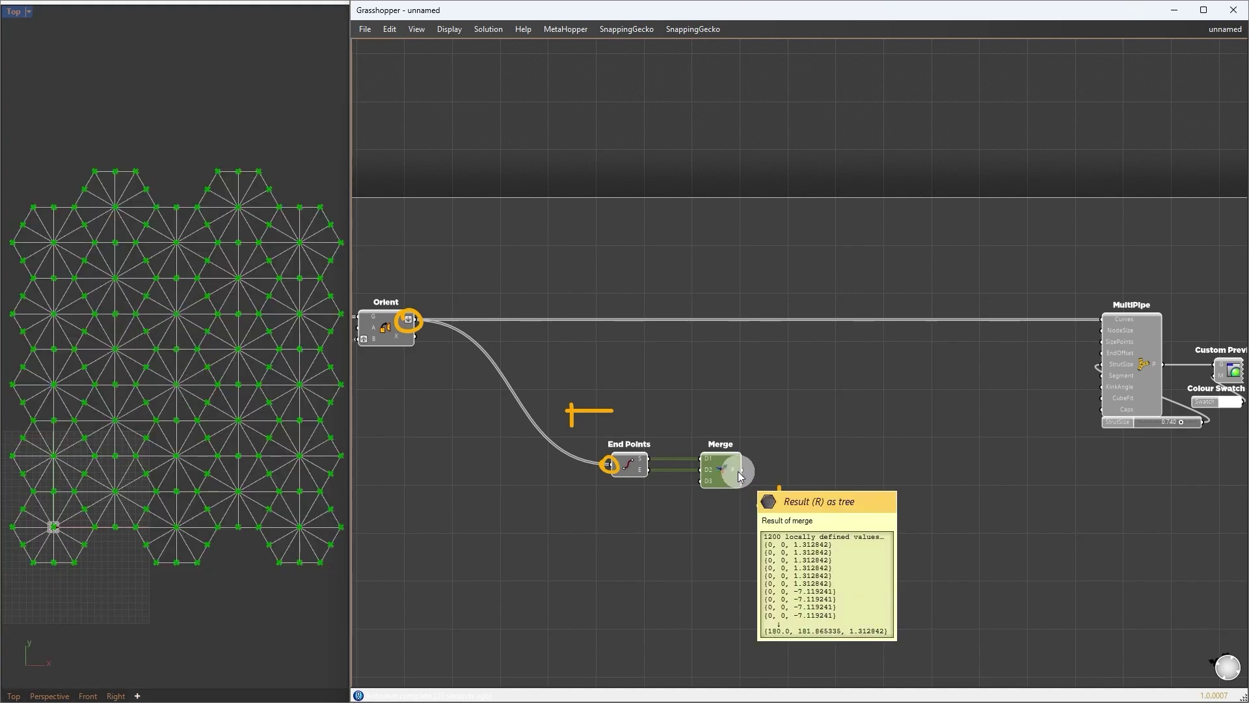
Run the merged points through Cull Duplicates, compare both point lists, and wire the culled points into MultiPipe's SizePoints input
left_click(727, 474)
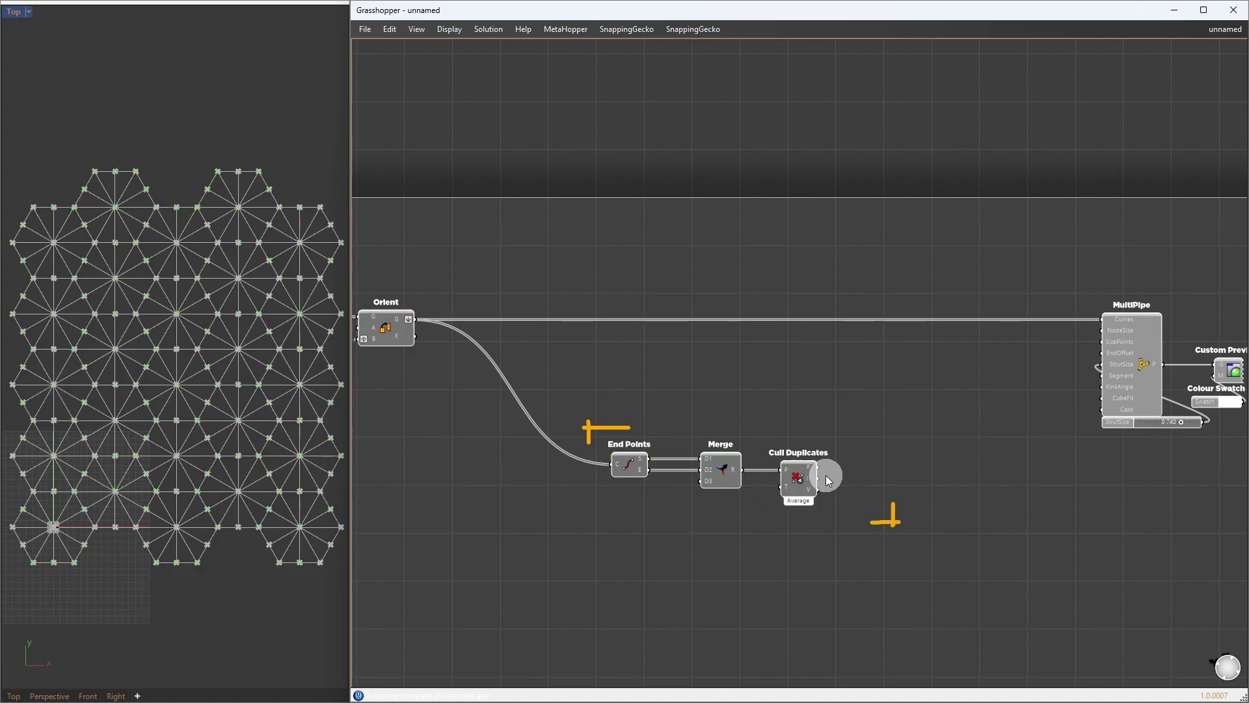
mouse_move(811, 467)
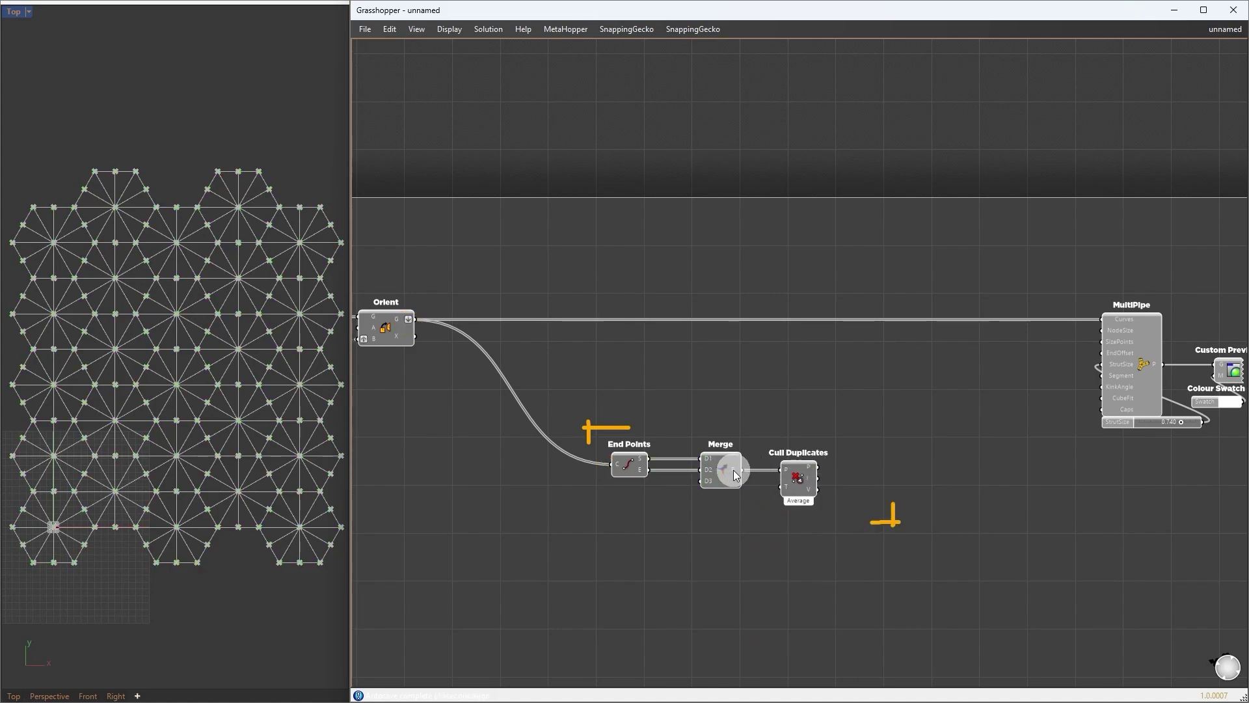
mouse_move(733, 470)
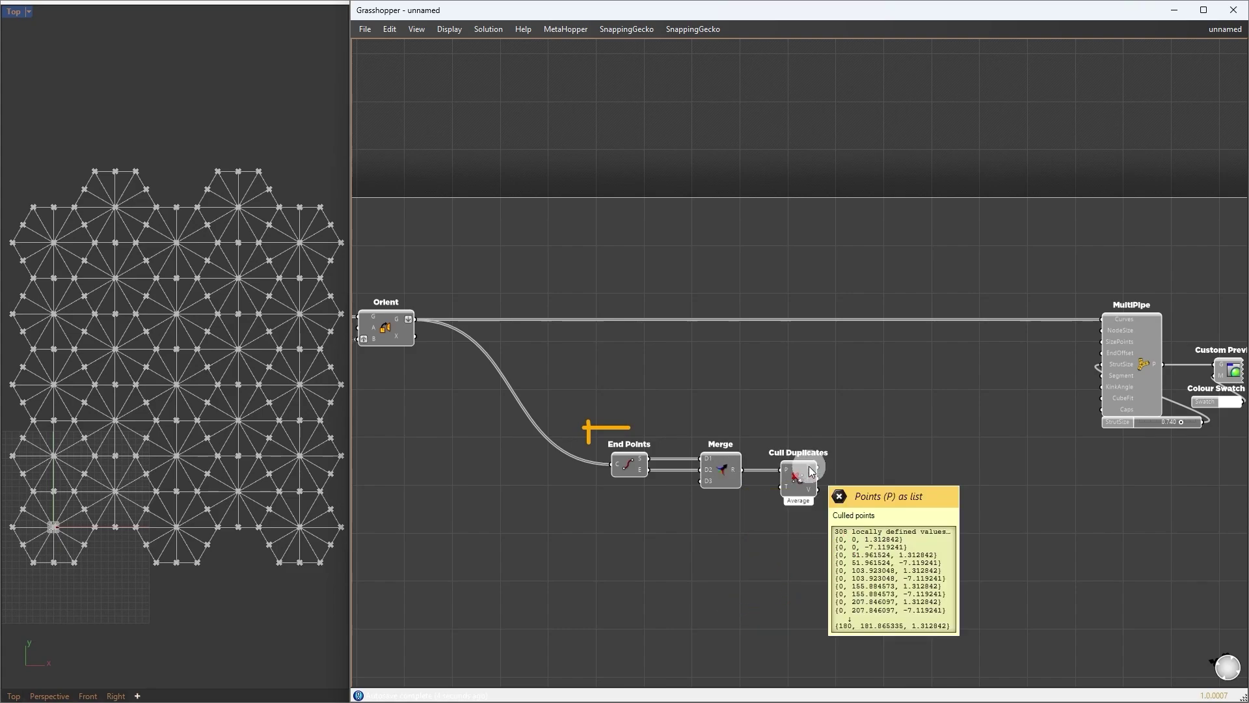
left_click_drag(811, 467, 1101, 340)
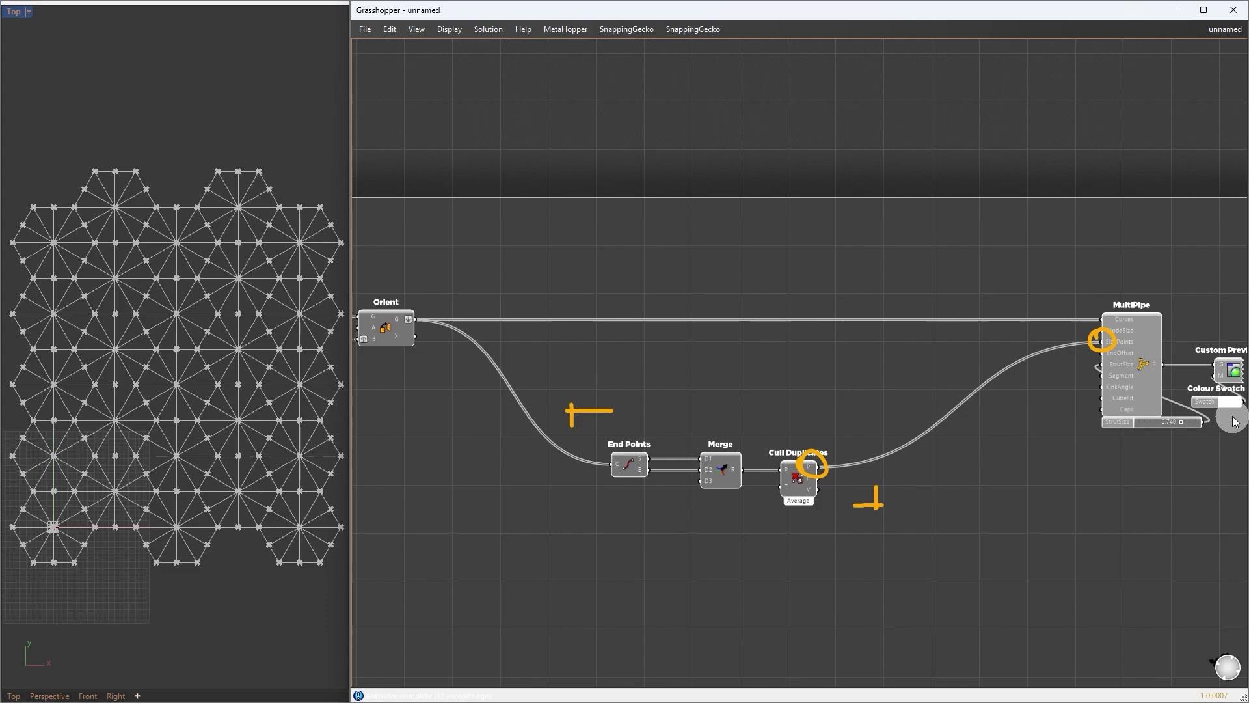
Turn the preview of MultiPipe and Custom Preview back on
left_click_drag(1232, 416, 1149, 254)
middle_click(1149, 254)
left_click(1160, 222)
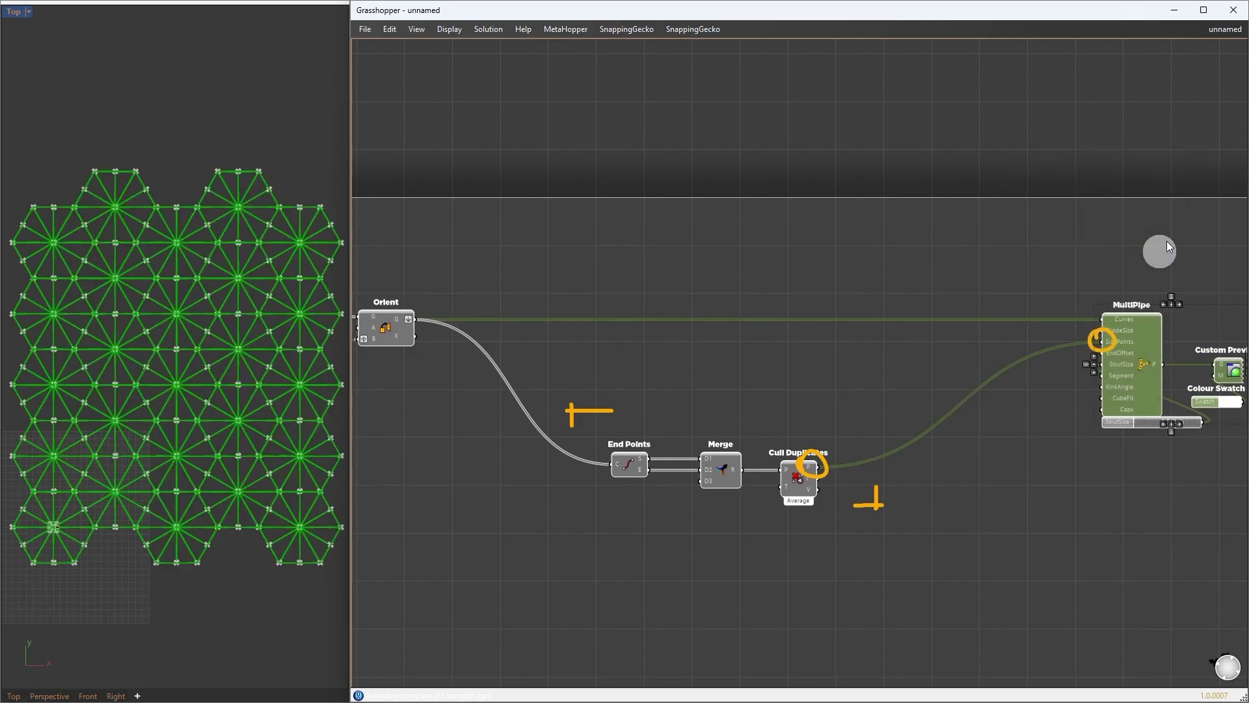
left_click(1162, 251)
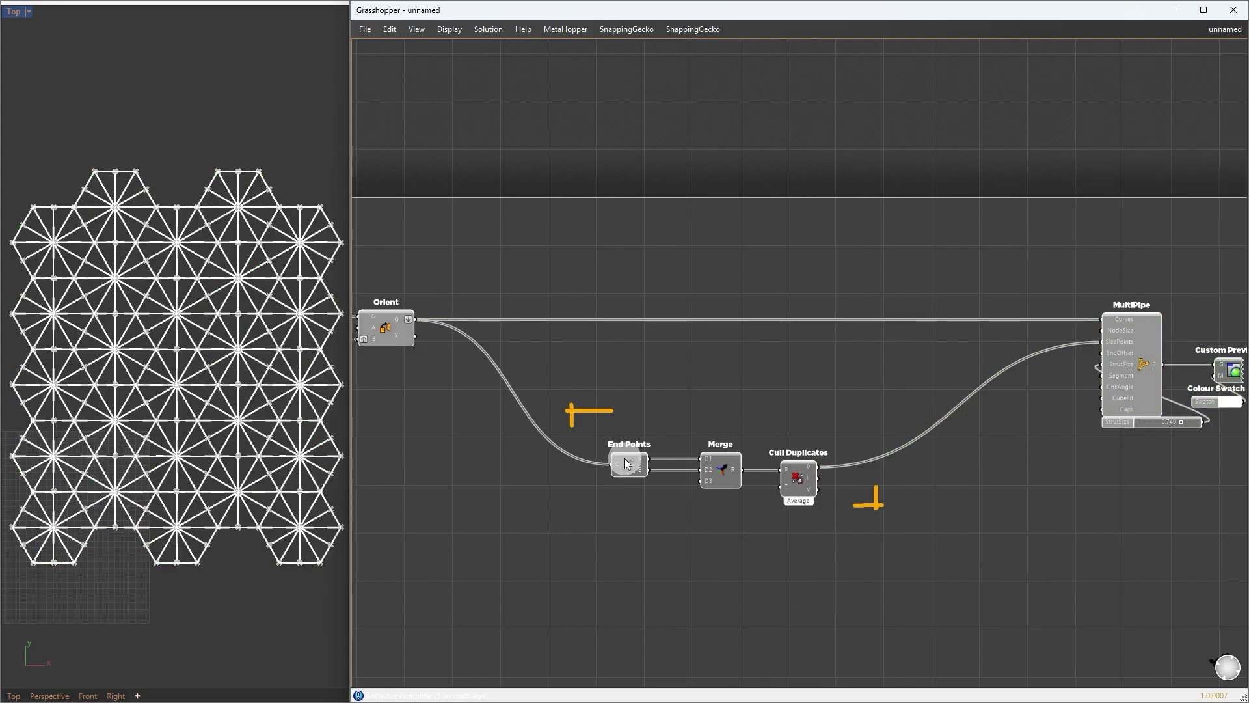
Group End Points, Merge and Cull Duplicates under the name SizePoints and move the group lower on the canvas
left_click_drag(594, 427, 823, 519)
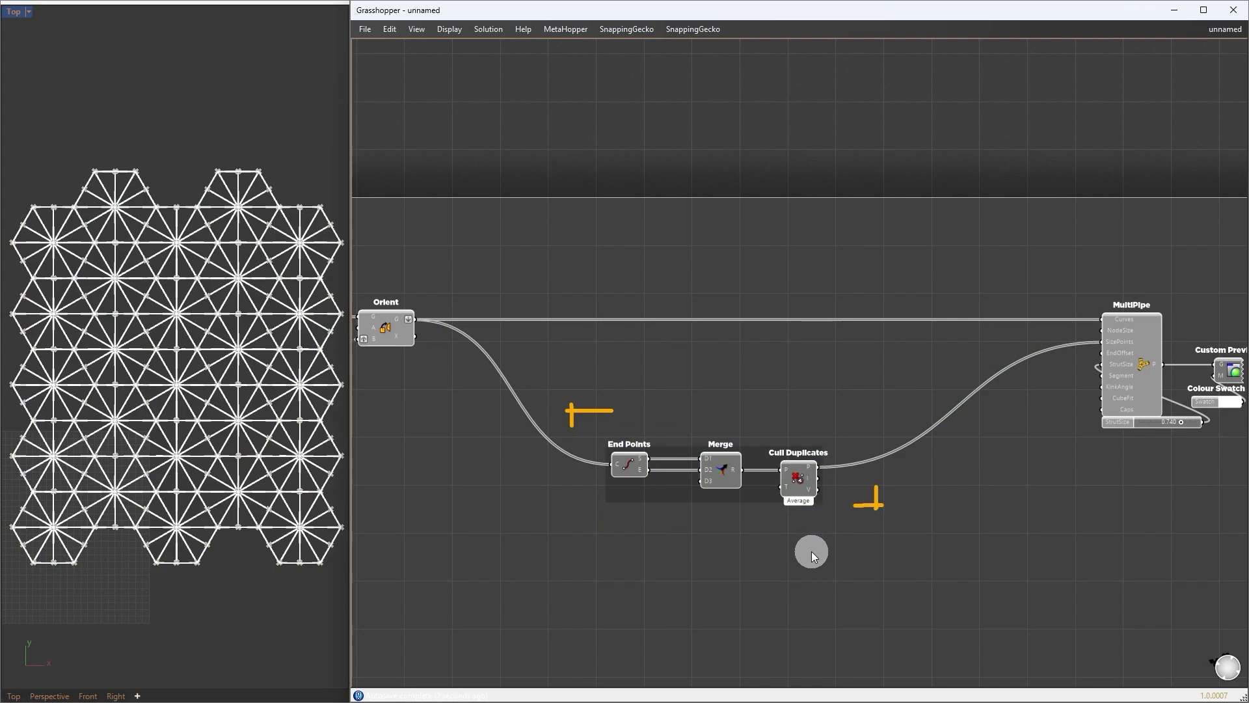
key("ctrl+g")
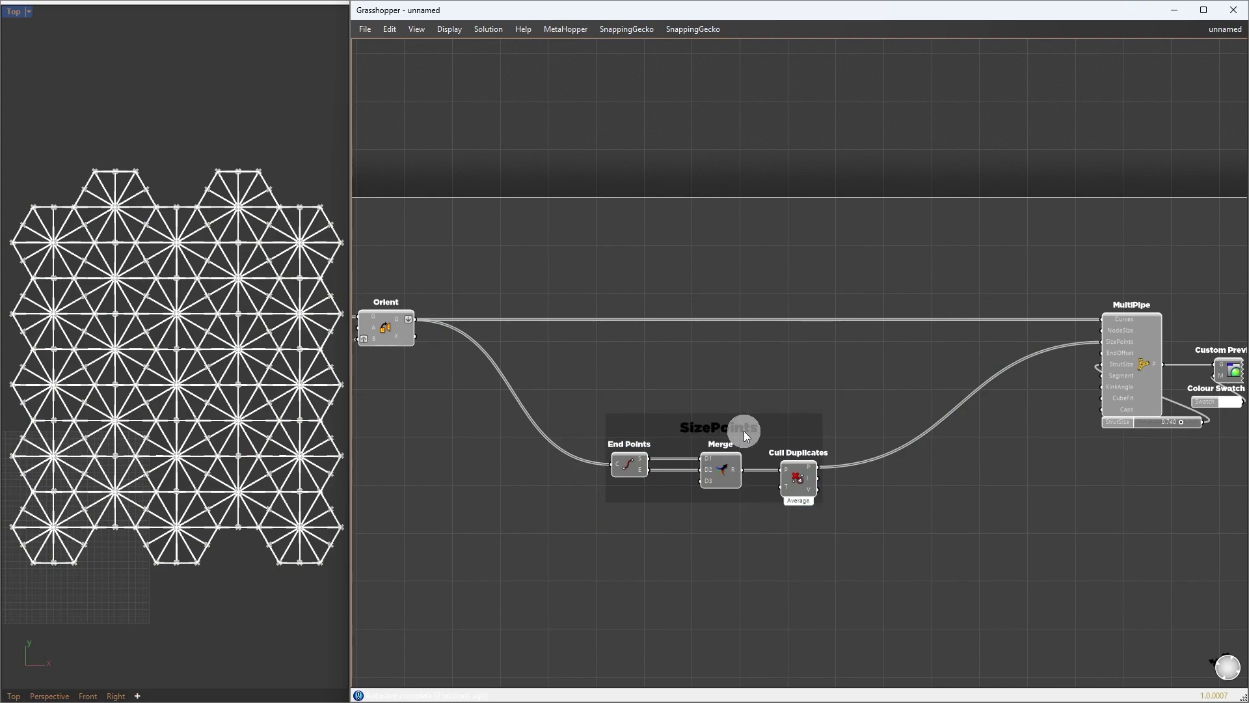
left_click_drag(744, 430, 611, 580)
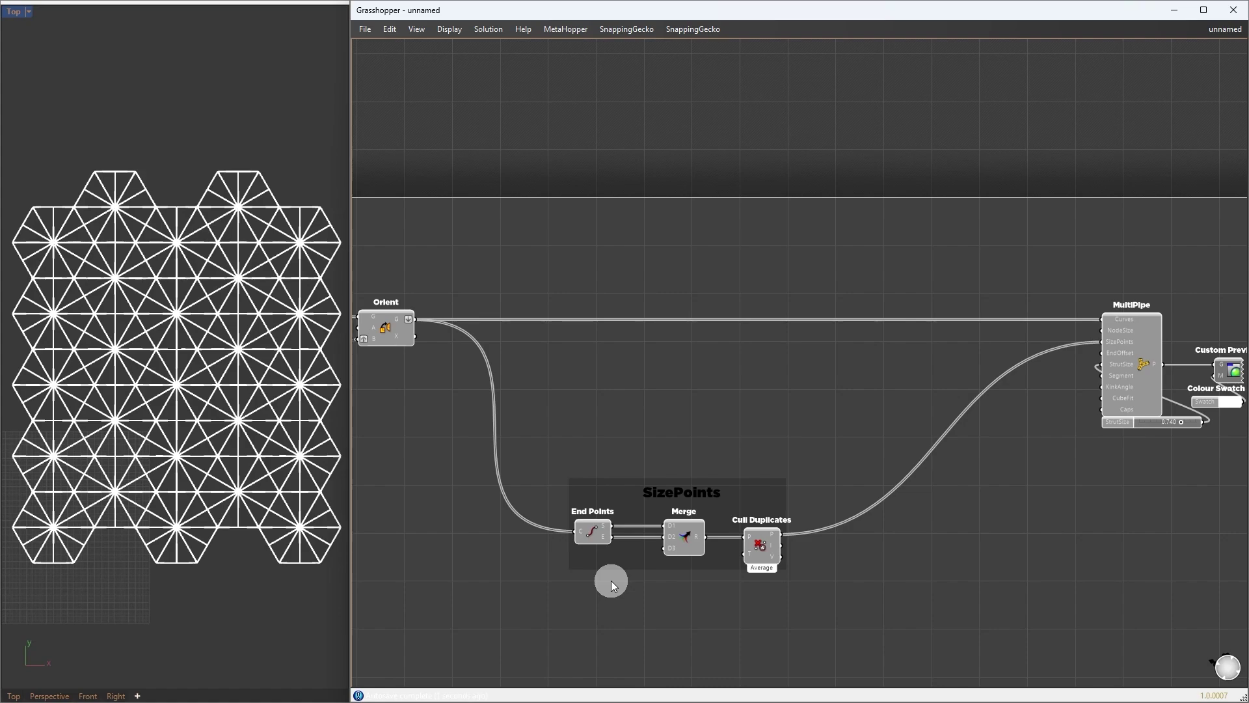
Move MultiPipe with its slider, Custom Preview and Colour Swatch farther away from Orient to free canvas space
left_click_drag(974, 248, 1236, 442)
left_click_drag(1053, 206, 1239, 206, "alt")
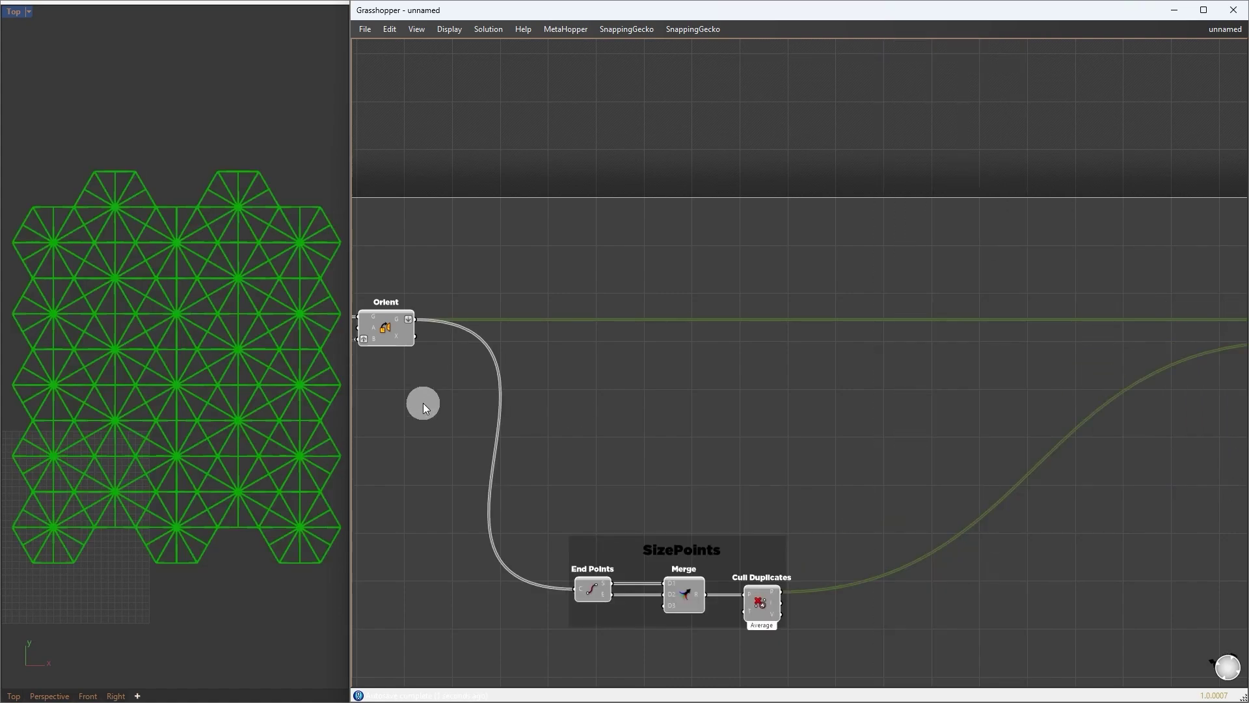
scroll(356, 359, "down", 1)
left_click(422, 403)
Insert a relay in the wire from Cull Duplicates to MultiPipe and place it nearer to MultiPipe
double_click(714, 551)
left_click_drag(715, 551, 958, 553)
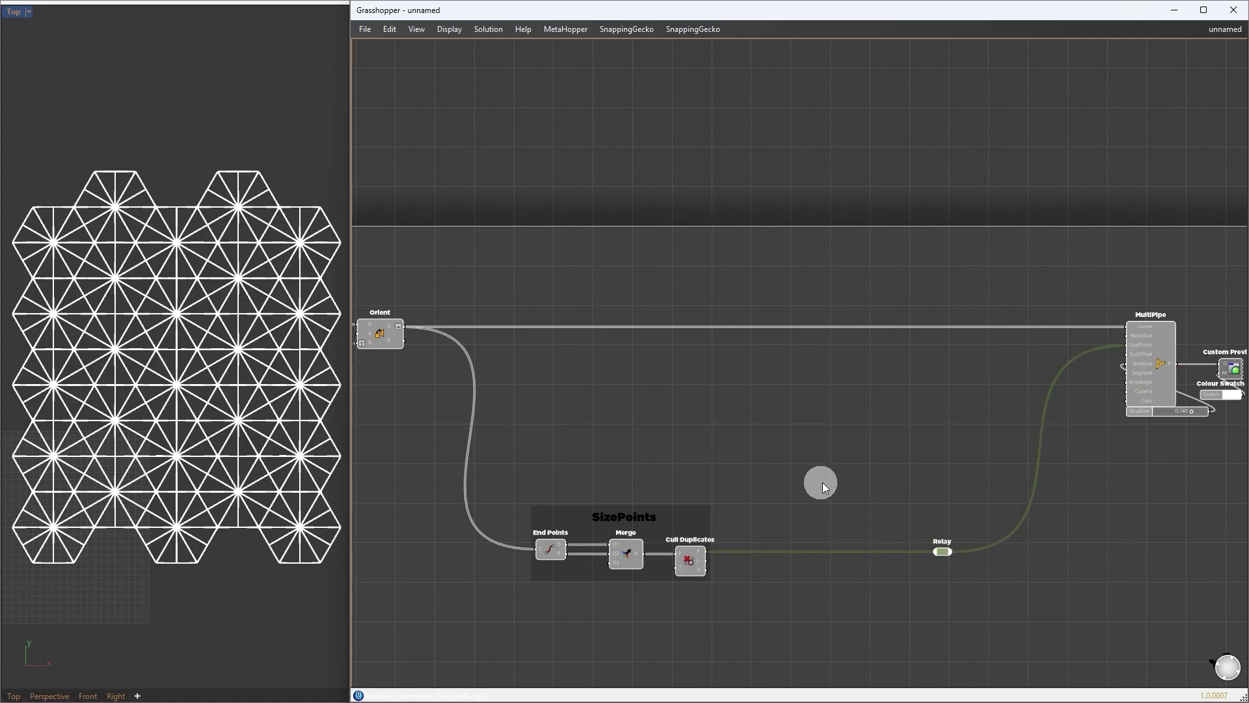
left_click(676, 393)
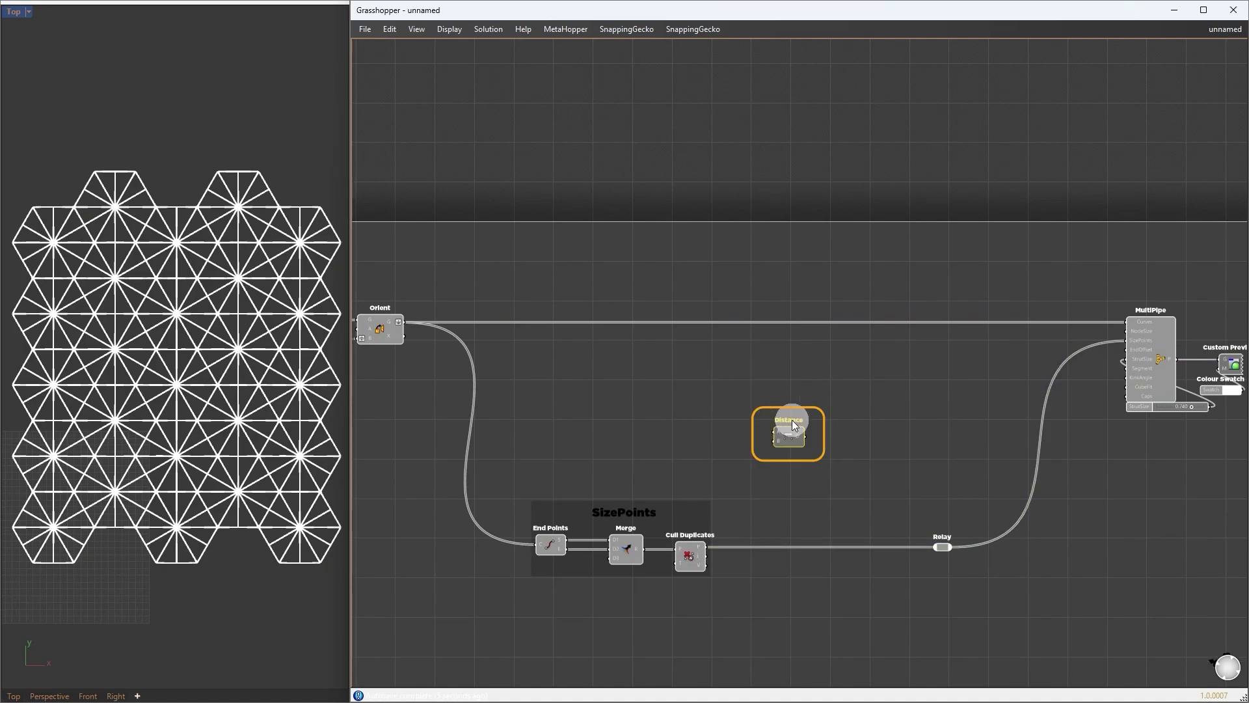
Add a Point parameter and assign it a single point picked near the middle of the hexagonal pattern
double_click(623, 397)
type("point")
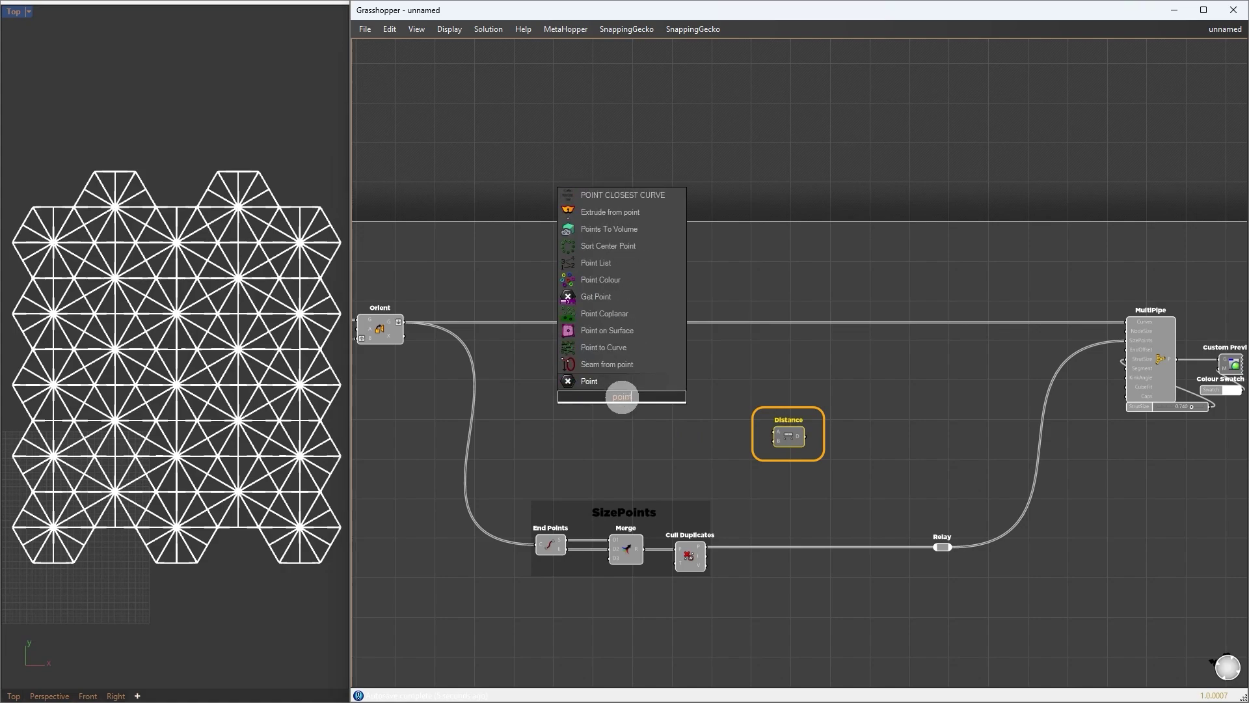
key("Return")
right_click(622, 397)
left_click(673, 576)
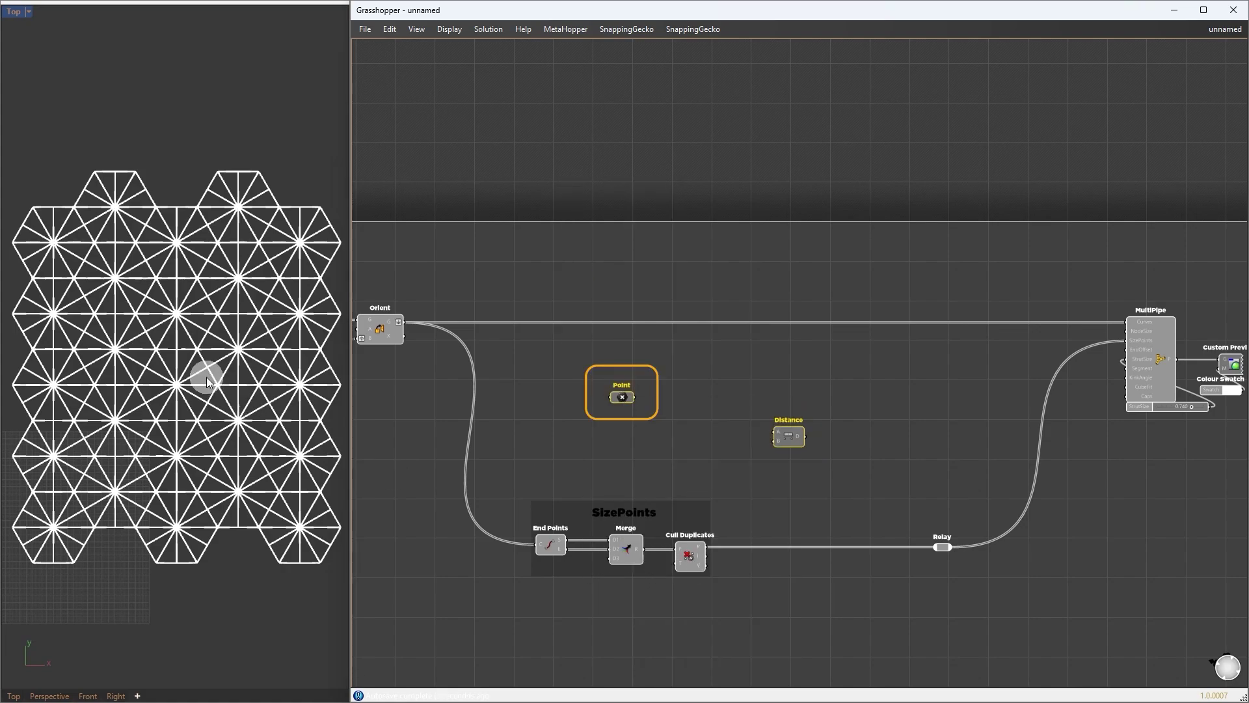
left_click(166, 363)
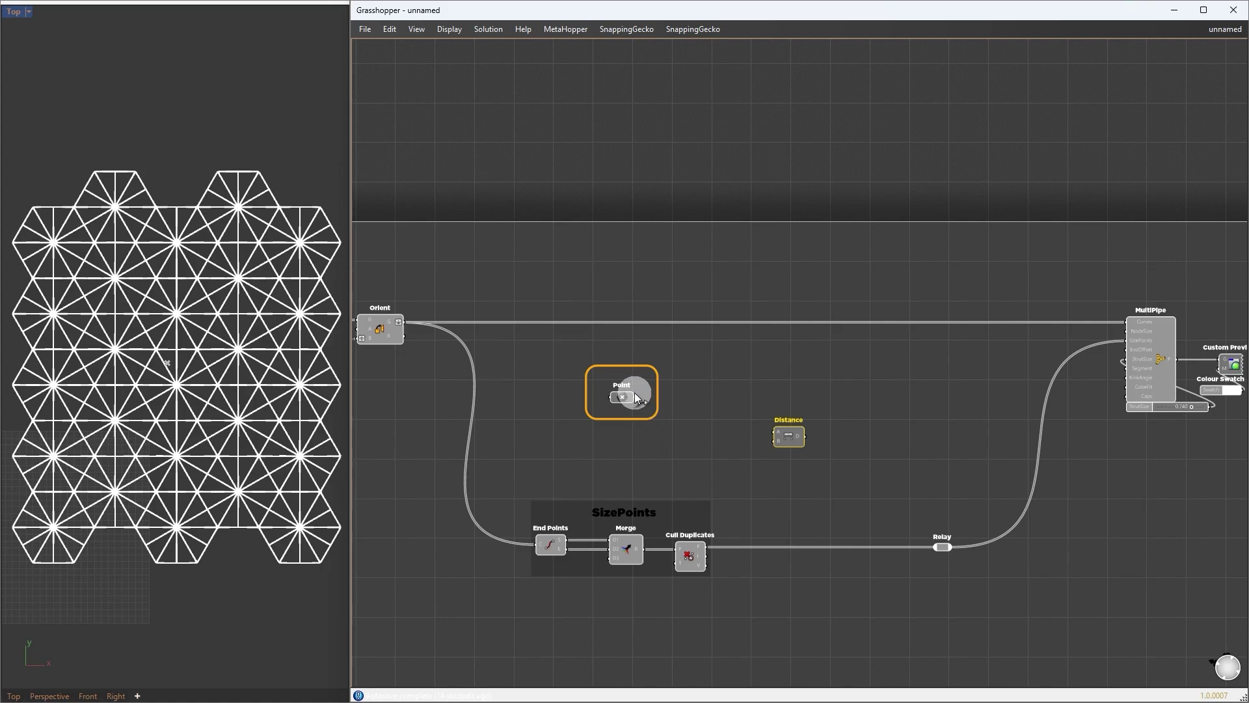
Connect Point and Cull Duplicates to the two Distance inputs, align Point with Distance, and feed the distances into MultiPipe's NodeSize
left_click_drag(634, 396, 778, 431)
left_click_drag(626, 396, 625, 432)
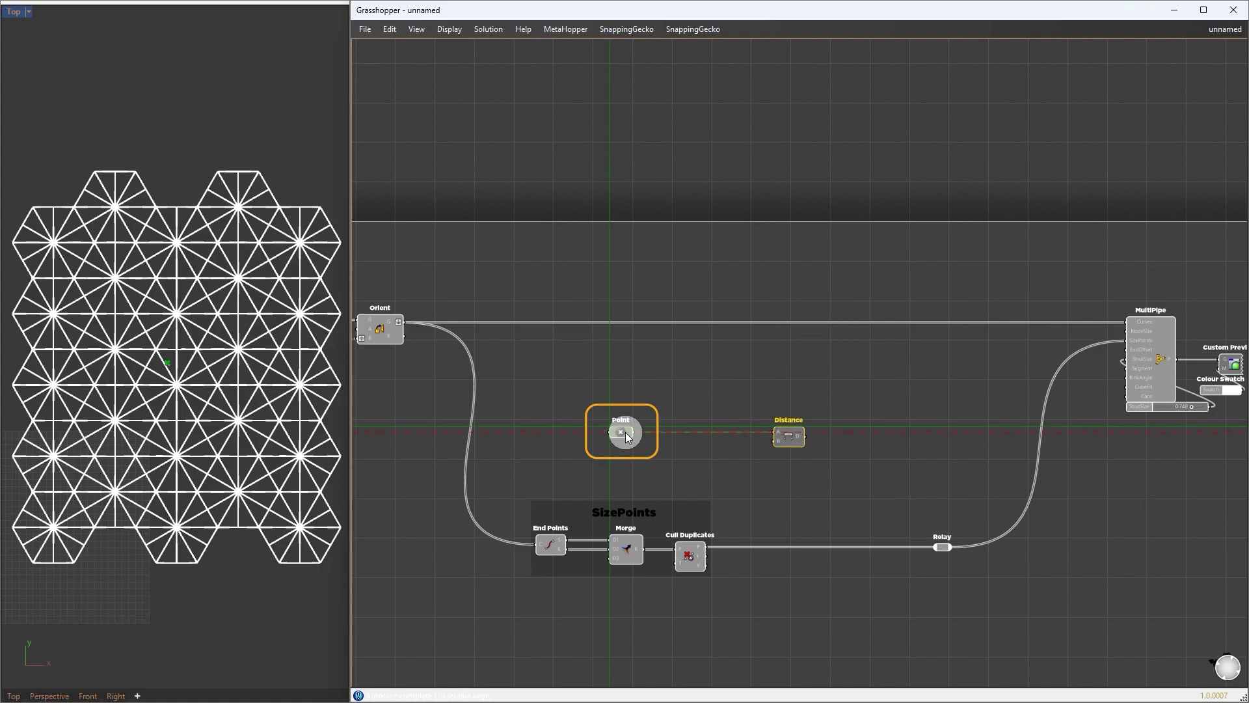
left_click(788, 437)
left_click_drag(699, 546, 1127, 330)
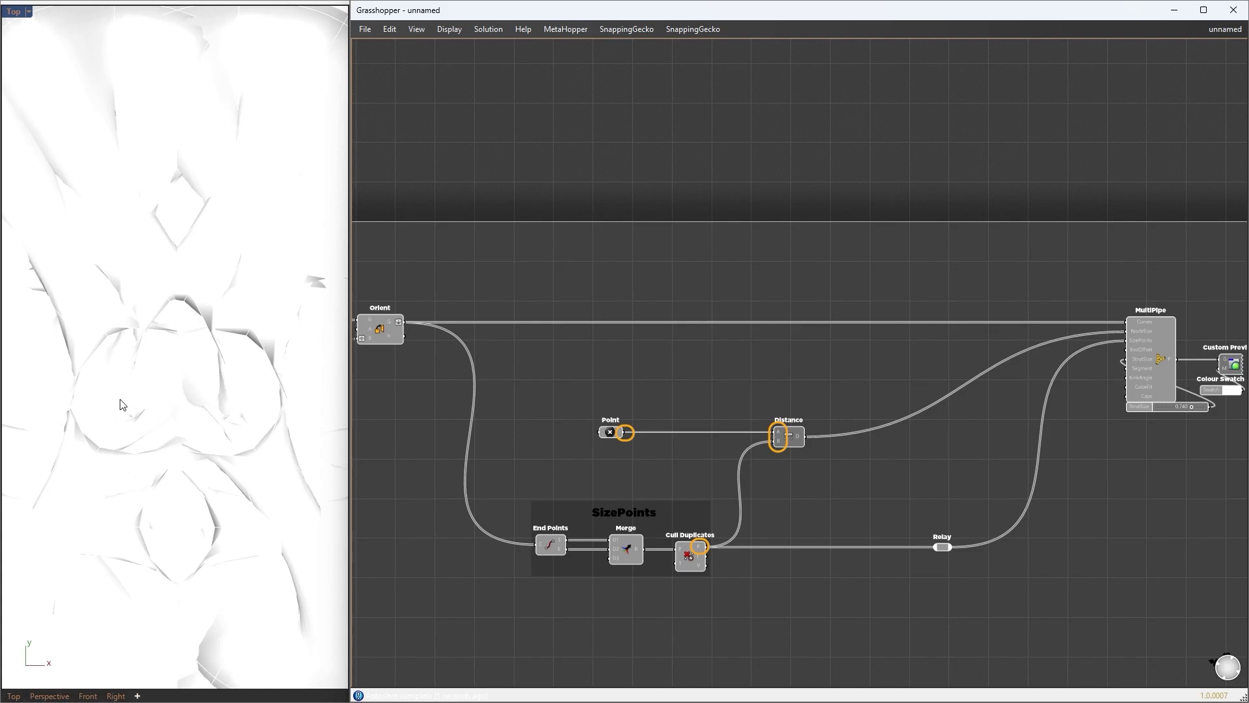
scroll(176, 468, "down", 6)
scroll(181, 459, "up", 3)
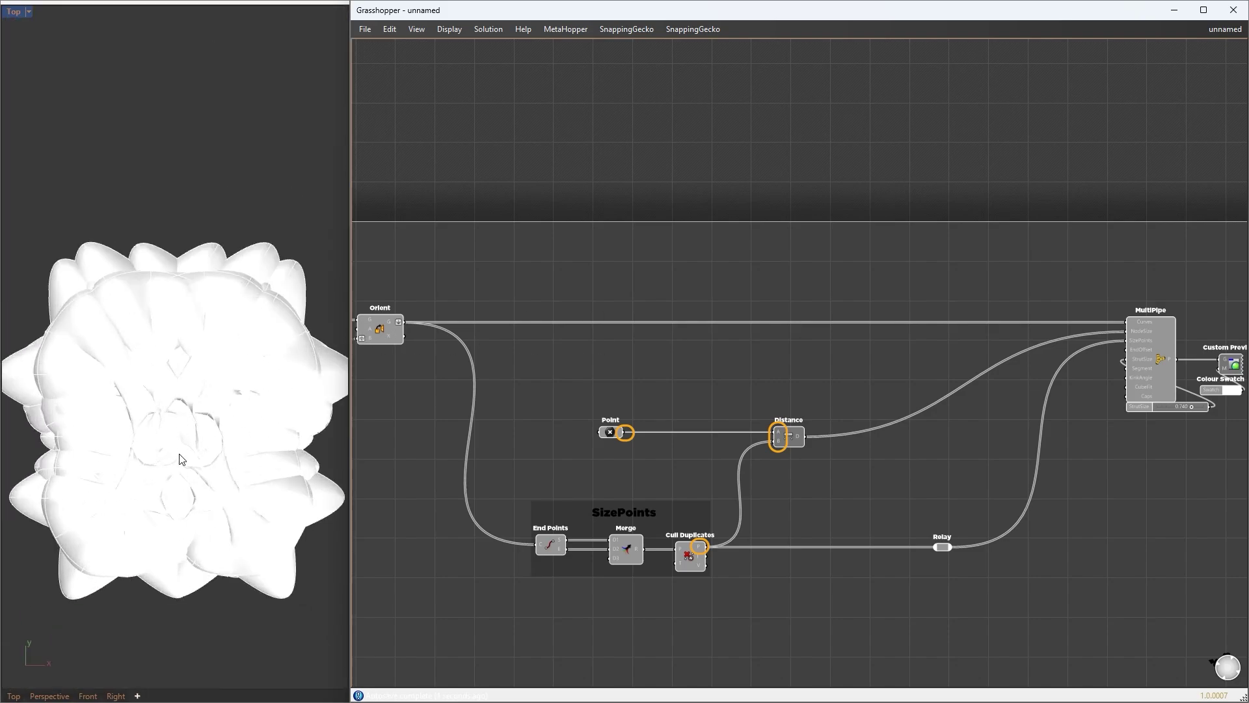
scroll(190, 449, "up", 2)
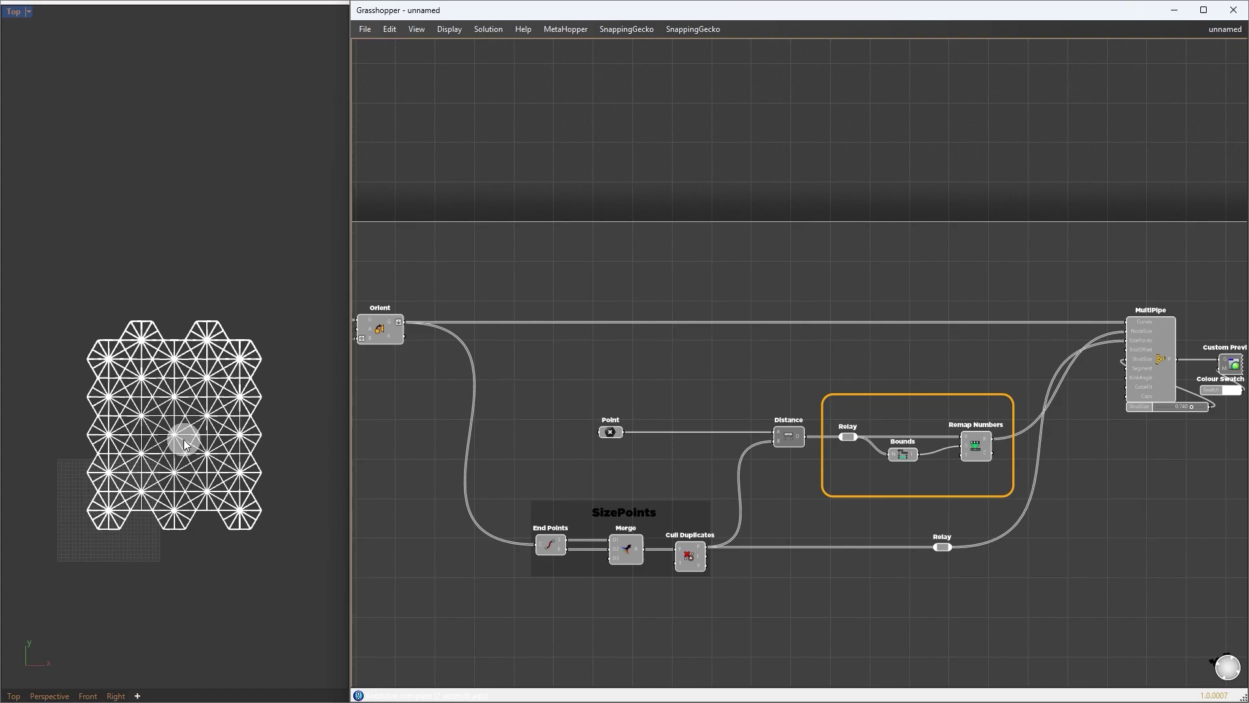
Raise the domain start slider of the Construct Domain that sets the remapped node sizes
scroll(179, 436, "up", 3)
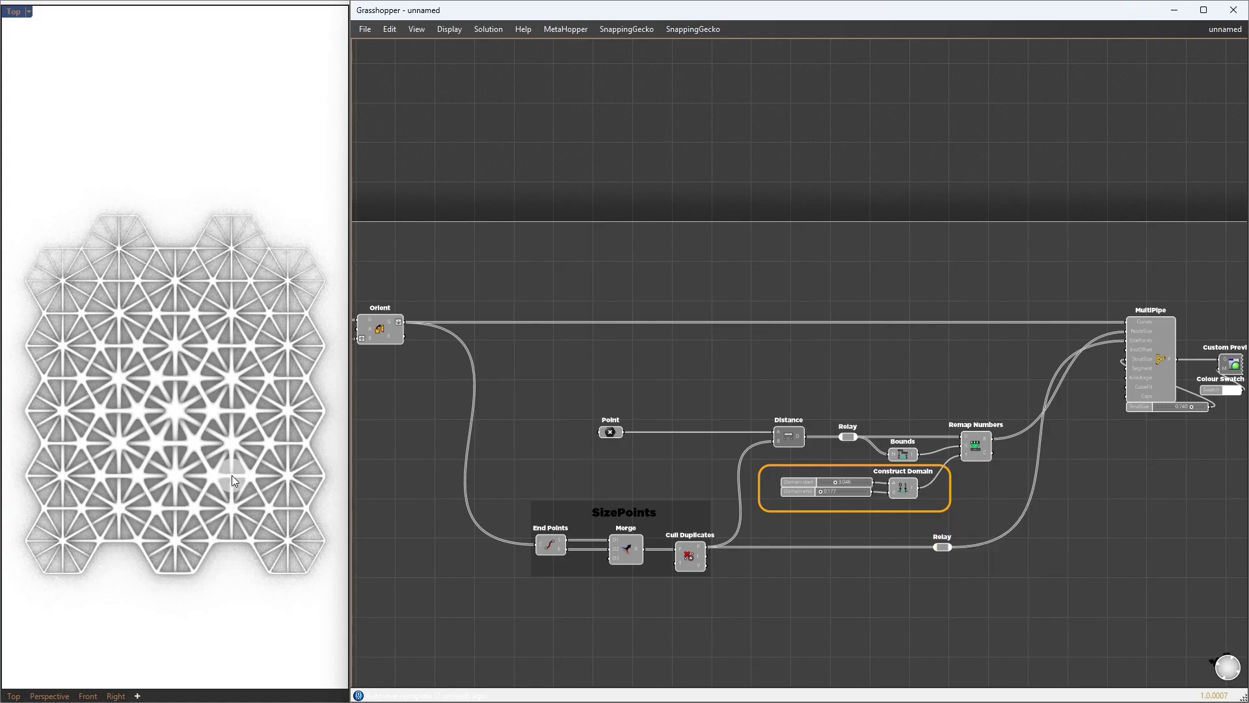
left_click_drag(147, 408, 210, 428)
left_click_drag(284, 293, 193, 377)
left_click_drag(155, 438, 200, 442)
mouse_move(836, 482)
left_mouse_down()
mouse_move(854, 480)
mouse_move(839, 481)
left_mouse_up()
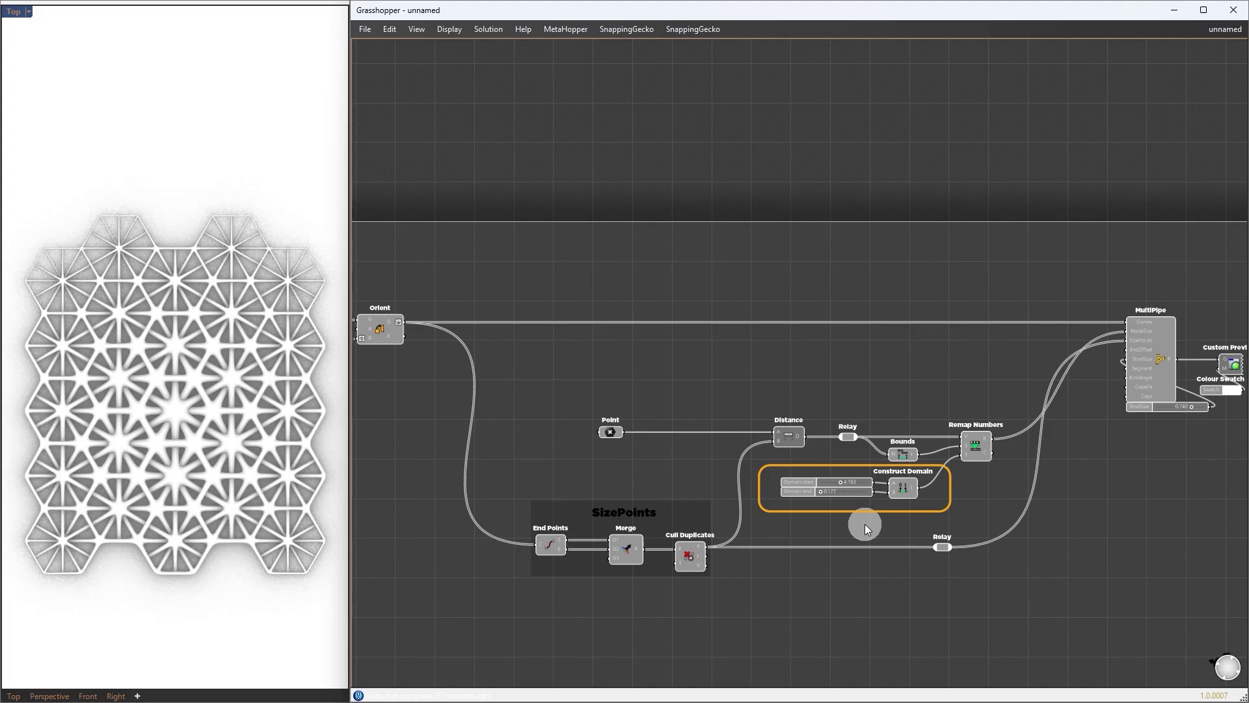
Undo the last change to the Construct Domain start slider
key("ctrl+z")
key("ctrl+z")
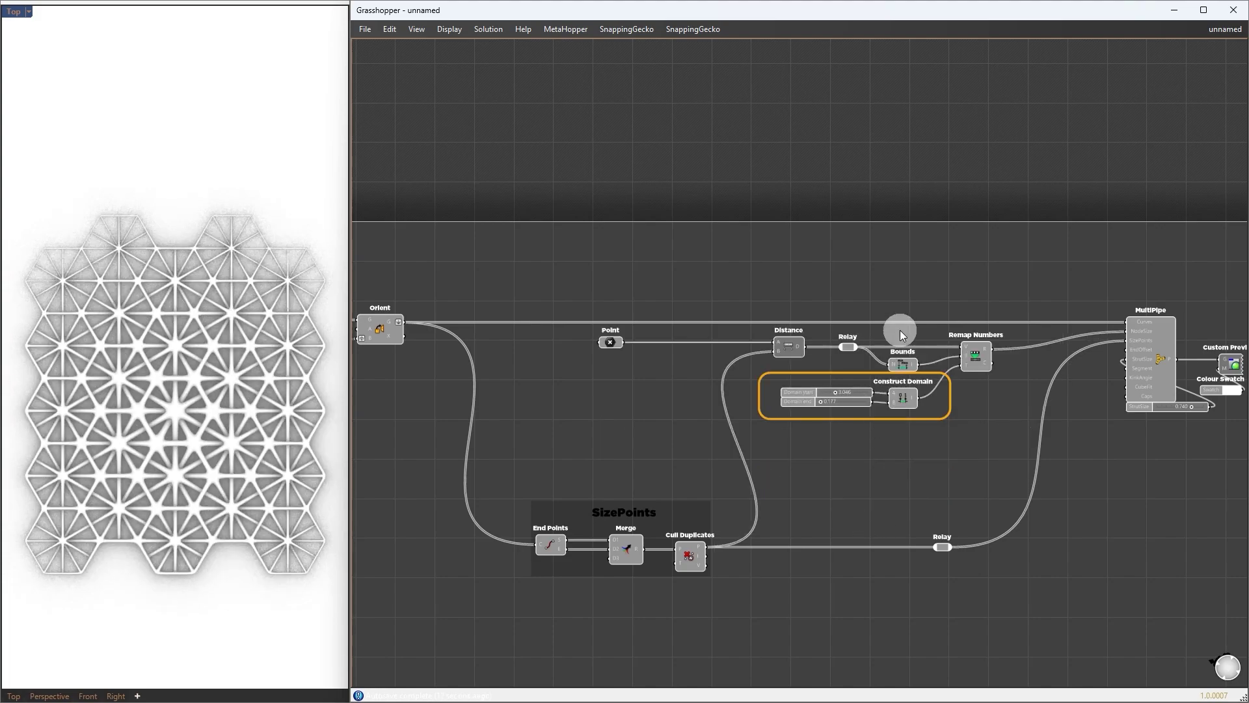
key("ctrl+z")
key("ctrl+z")
key("ctrl+z")
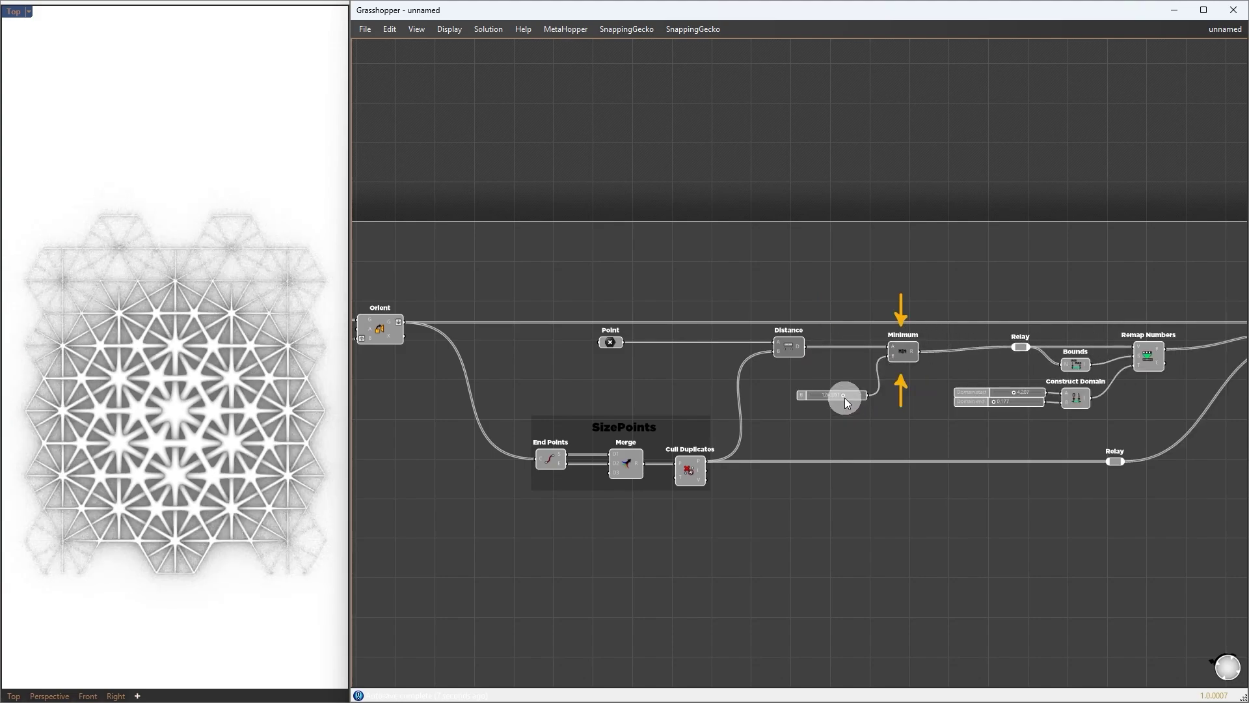
Adjust the slider that caps the distances in Minimum and group the components from Point to Remap Numbers as NodeSize
left_click_drag(844, 395, 830, 393)
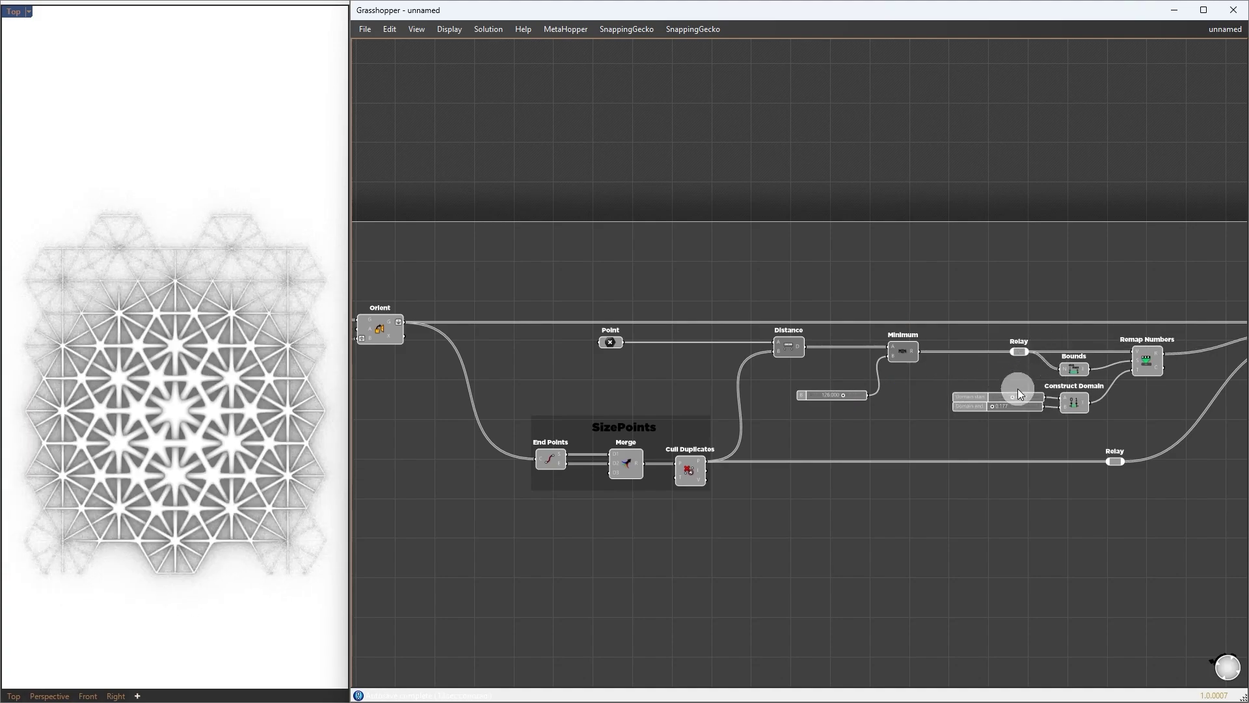
right_click_drag(1233, 587, 1051, 587)
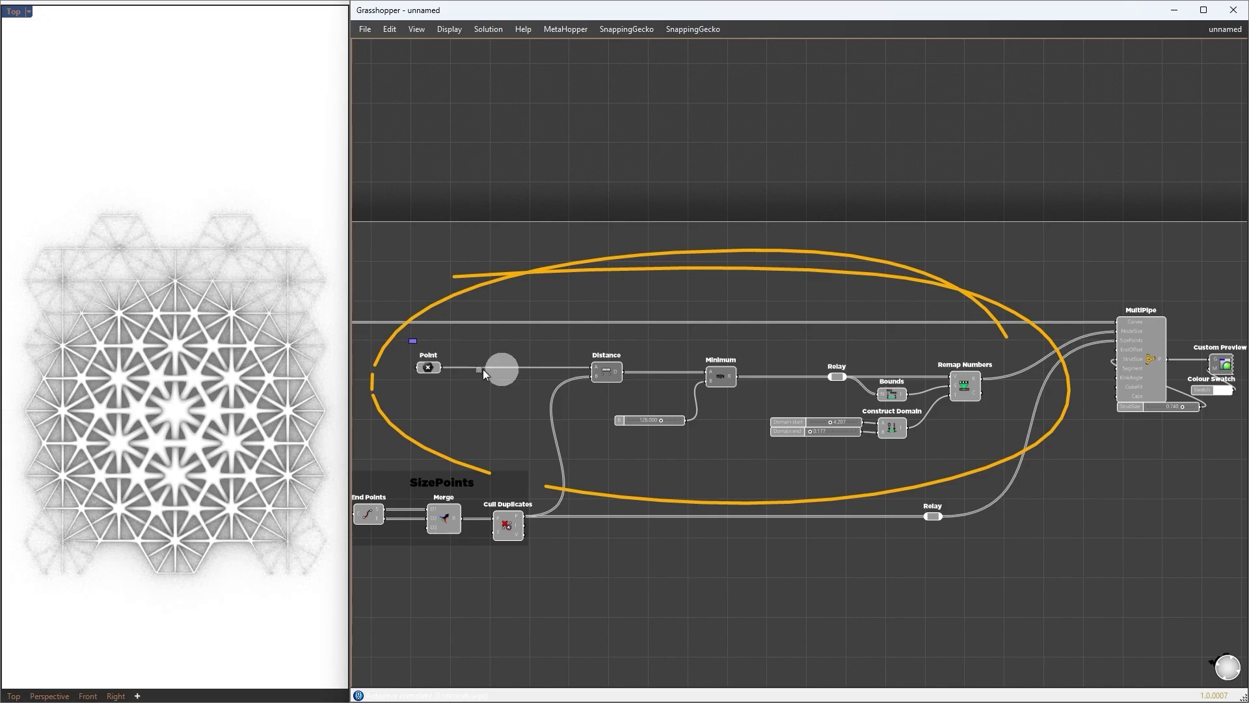
mouse_move(410, 339)
left_mouse_down()
mouse_move(1021, 443)
mouse_move(978, 458)
left_mouse_up()
left_click(978, 458)
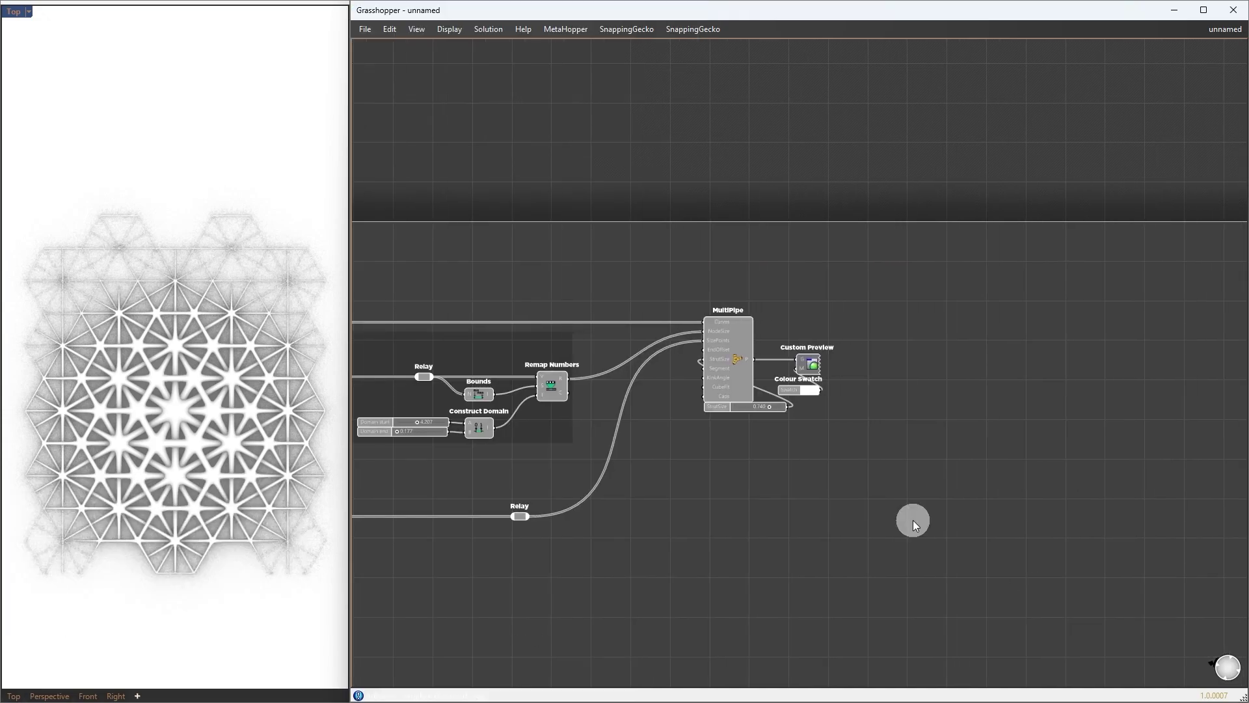
Insert relays in MultiPipe's Curves, NodeSize and SizePoints wires and move MultiPipe with its preview components far from the relays
double_click(701, 323)
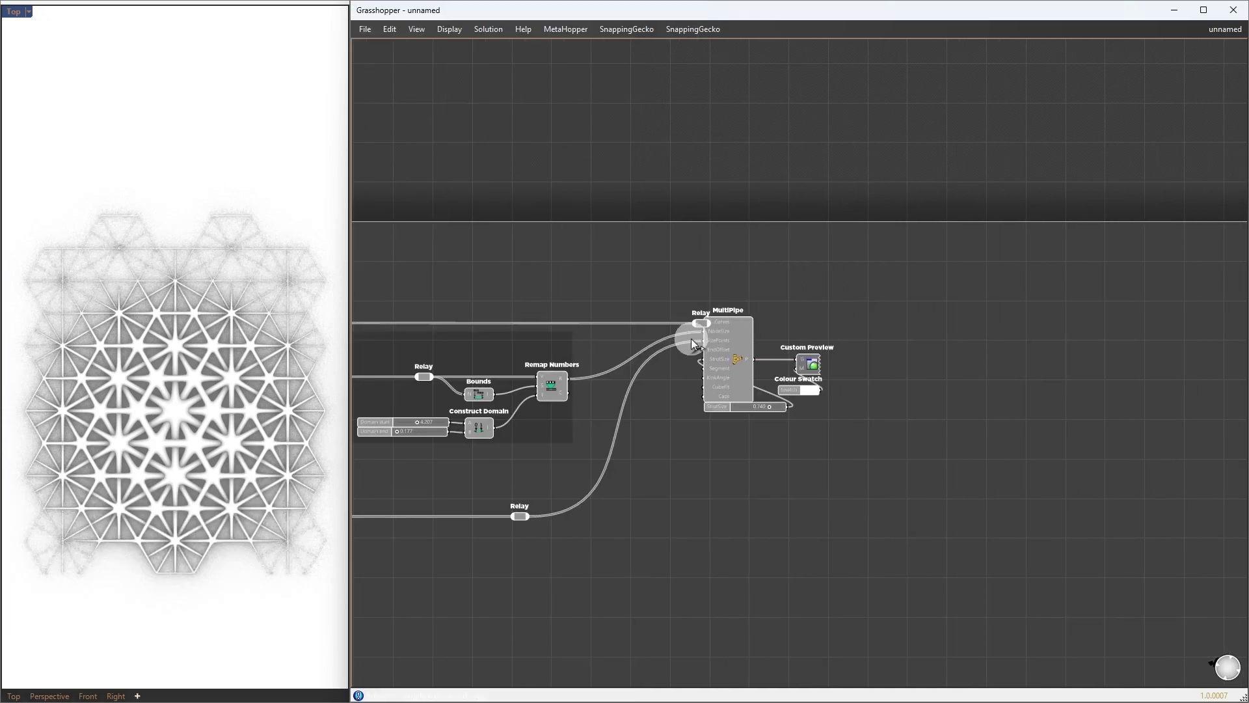
double_click(700, 330)
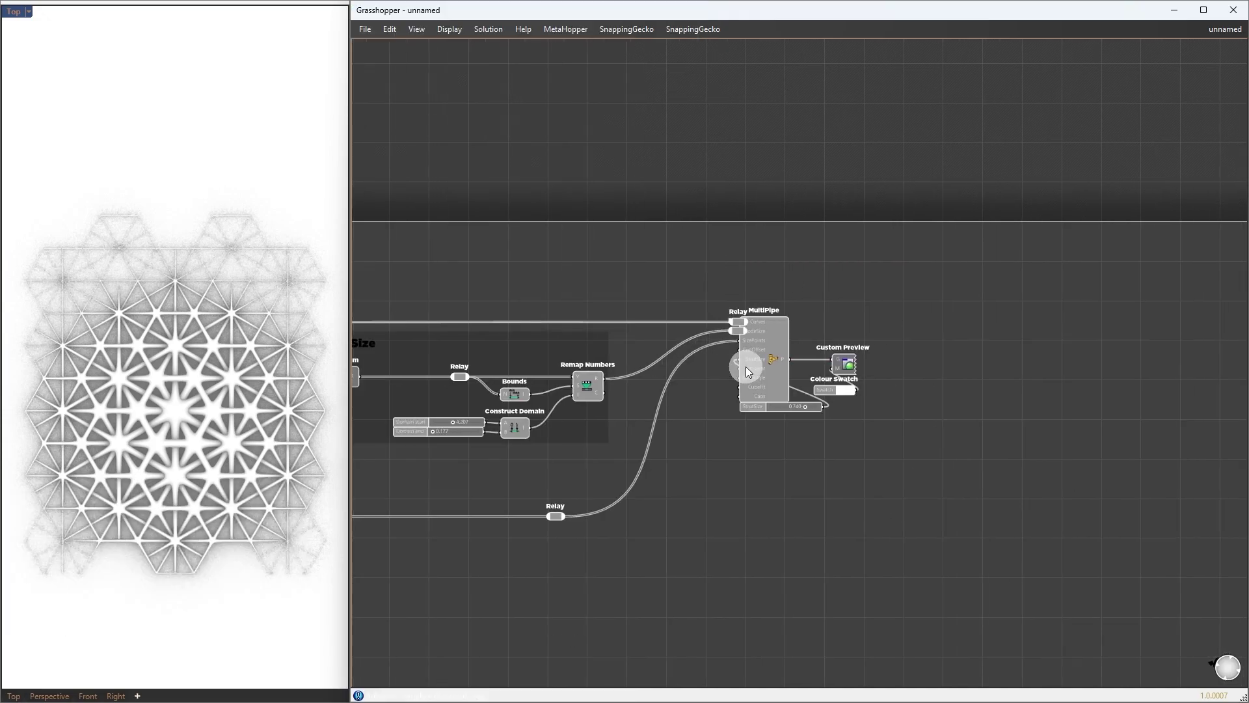
double_click(738, 341)
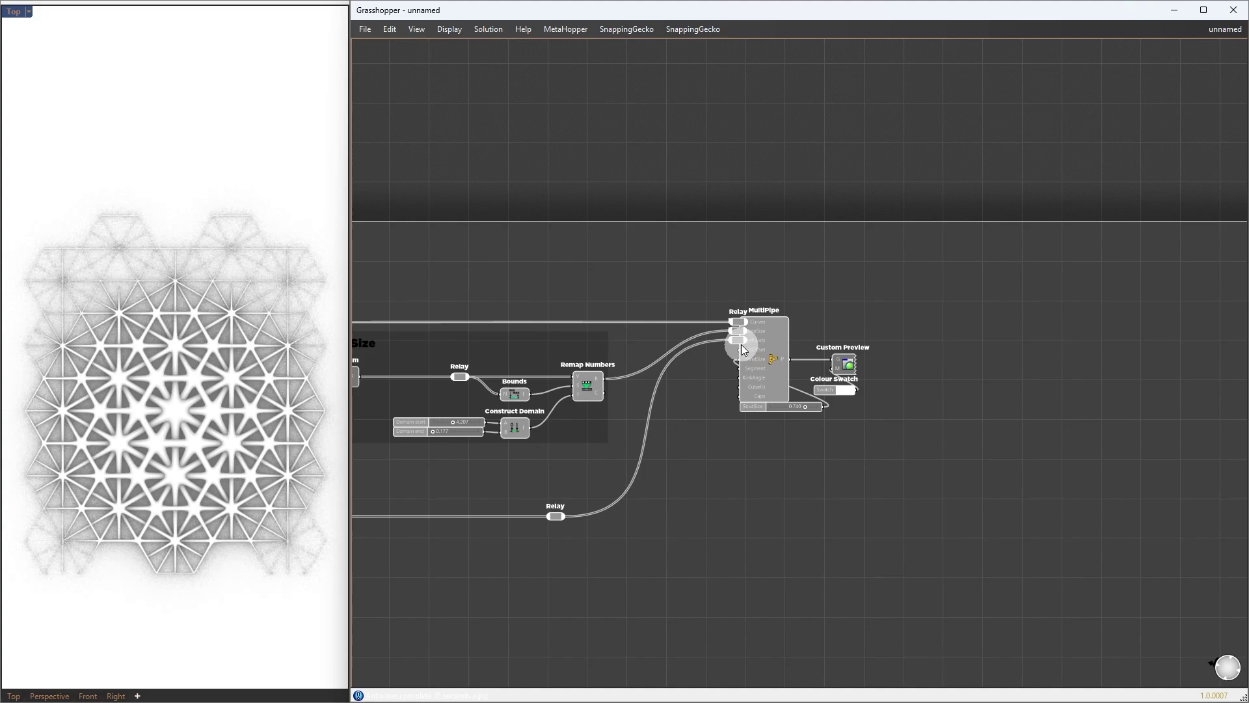
left_click_drag(739, 372, 1104, 373)
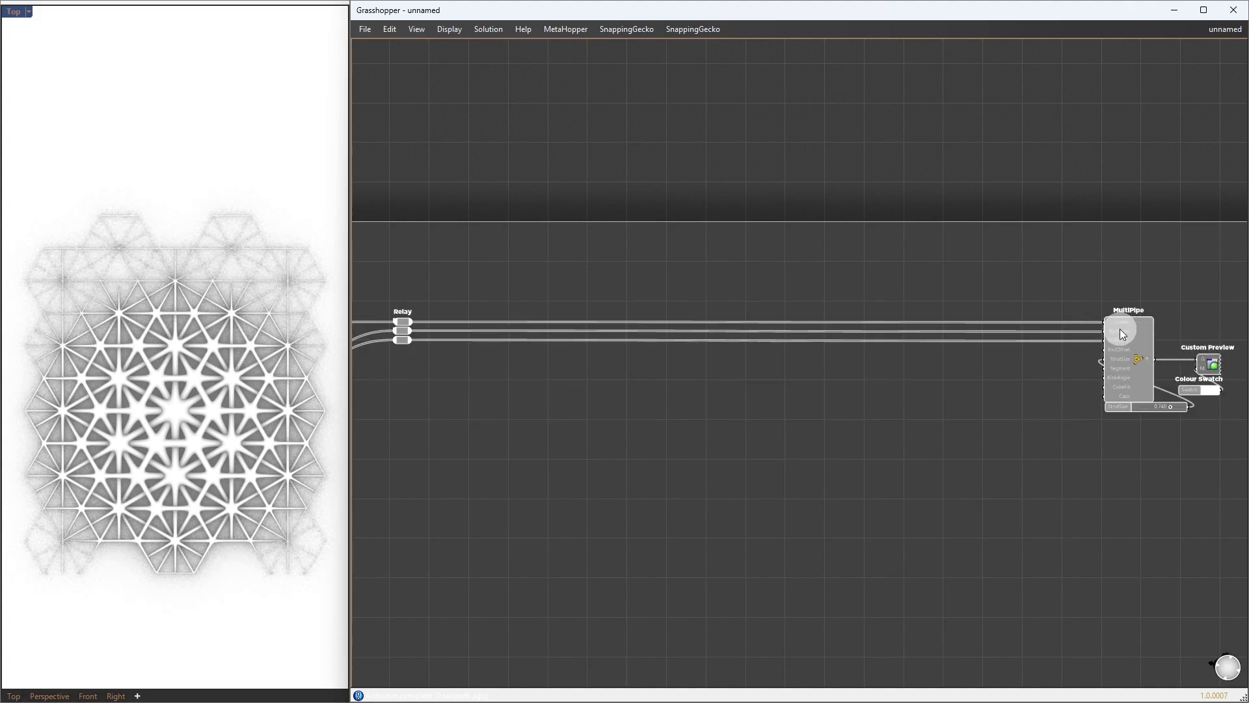
Set the wire display of MultiPipe's NodeSize and SizePoints inputs to Faint
right_click(1115, 331)
key("w")
key("f")
right_click(1110, 340)
key("w")
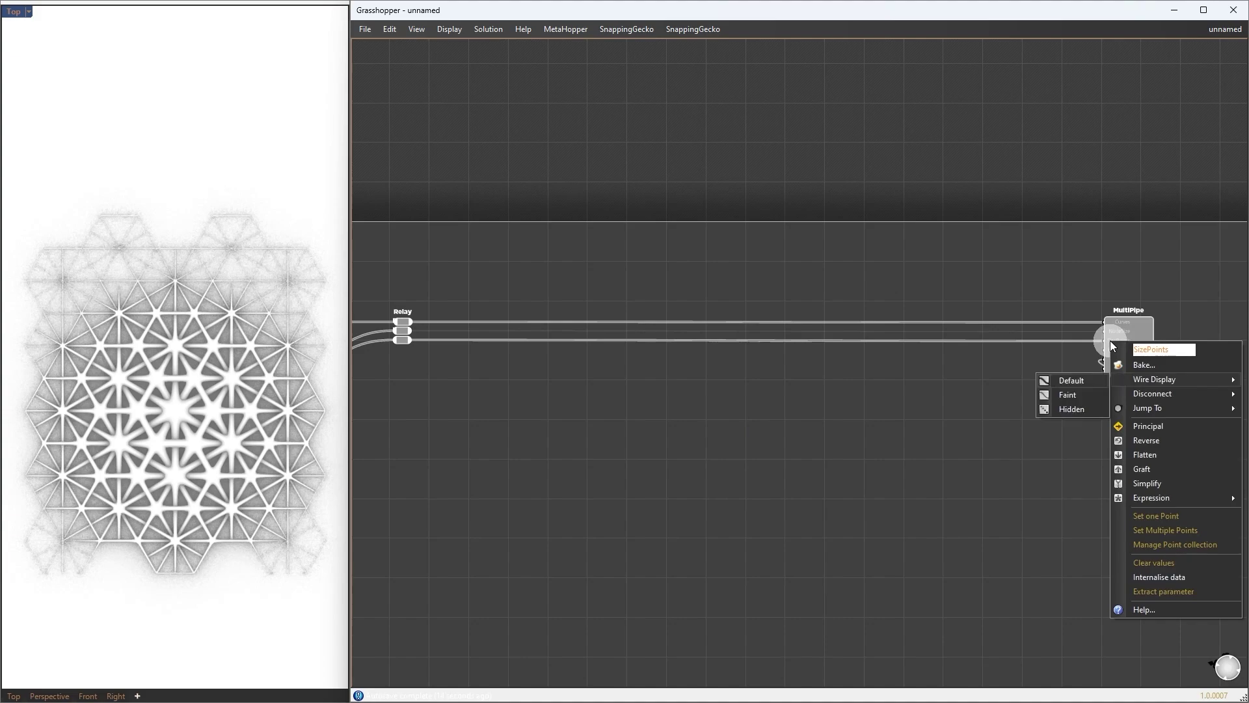
left_click(956, 426)
Add a Curve parameter and feed it from the relay that carries the pattern curves
double_click(566, 393)
type("curve")
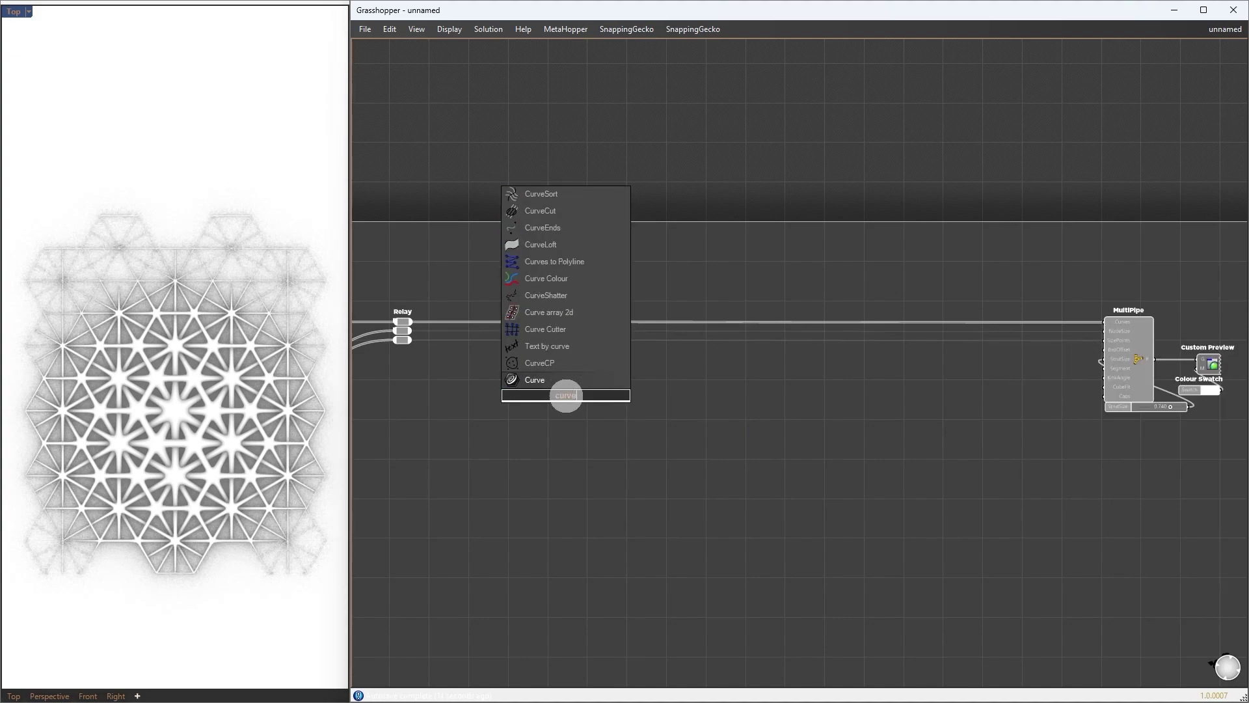
key("Return")
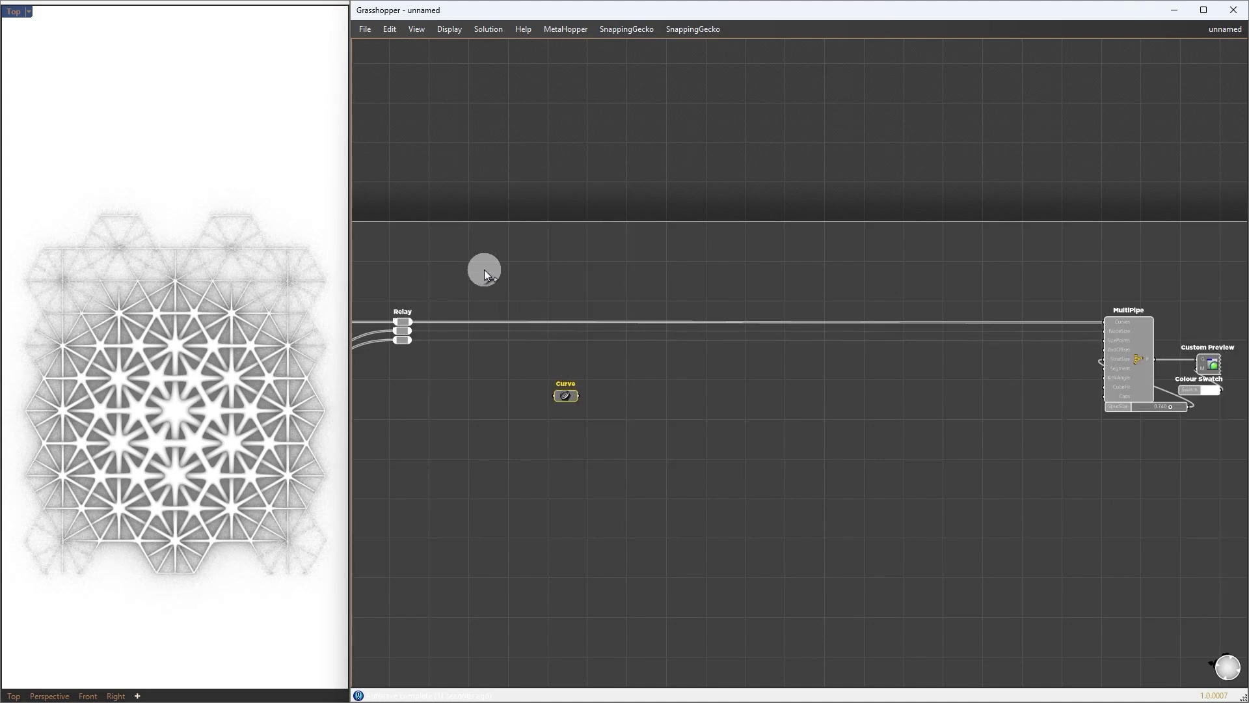
left_click_drag(411, 322, 554, 394)
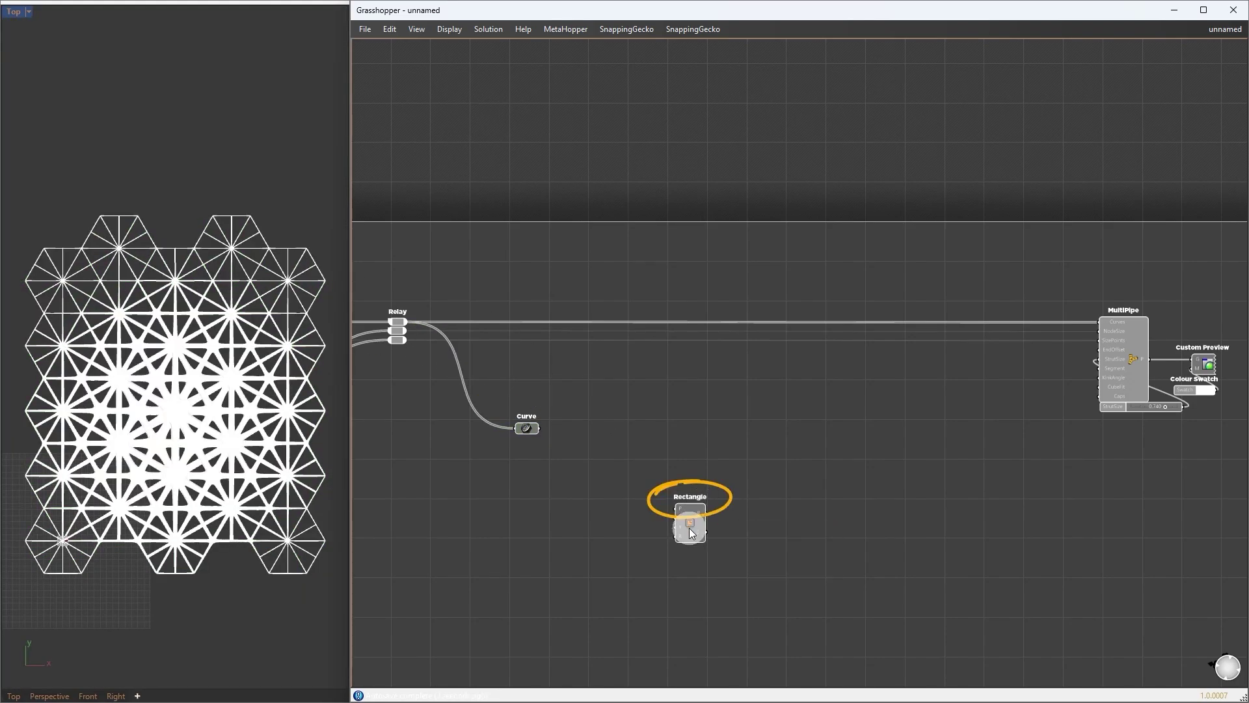
Add a Multiplication component near the Hexagonal grid and connect the grid's 30.00 size value to its first input
left_click(686, 531)
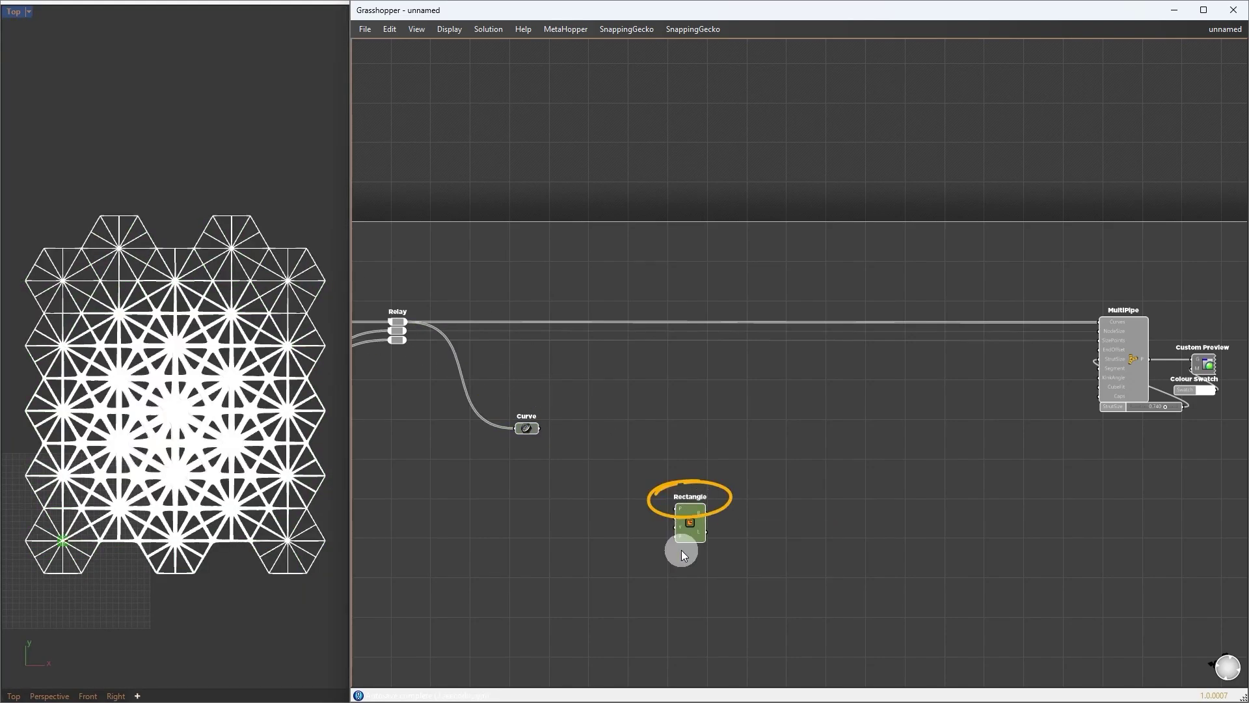
key("ctrl+0")
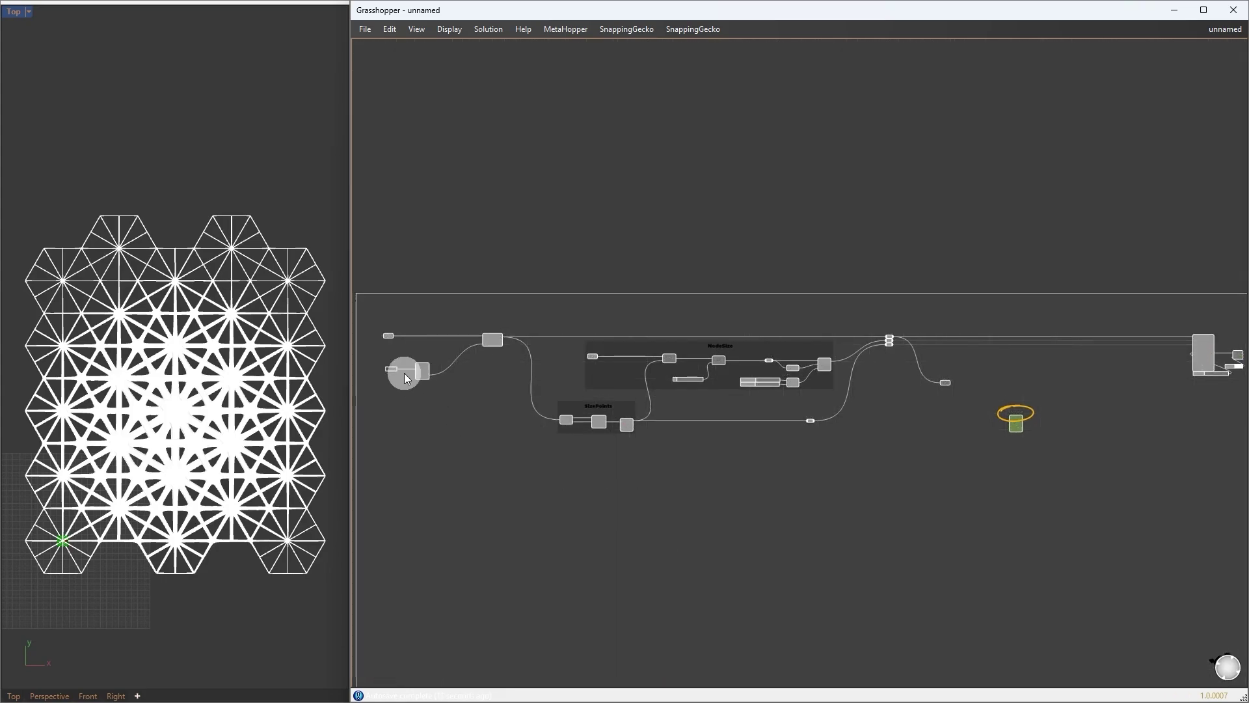
left_click_drag(378, 350, 460, 409)
key("ctrl+1")
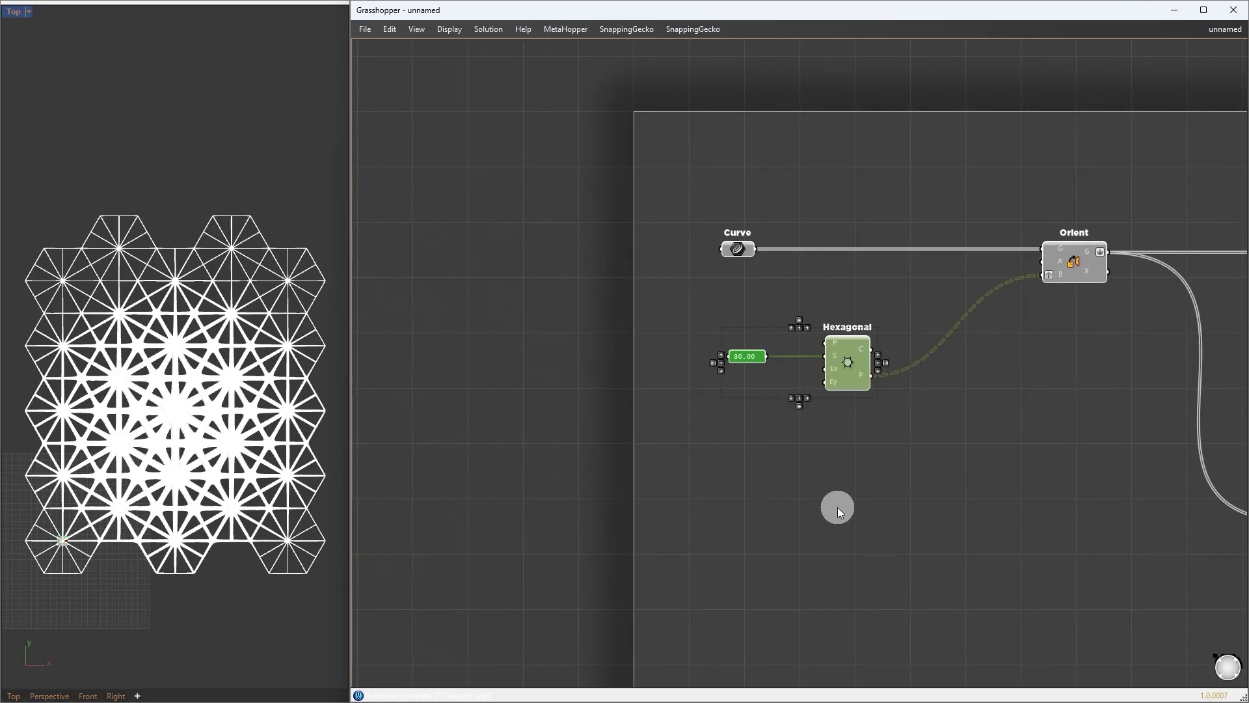
double_click(906, 510)
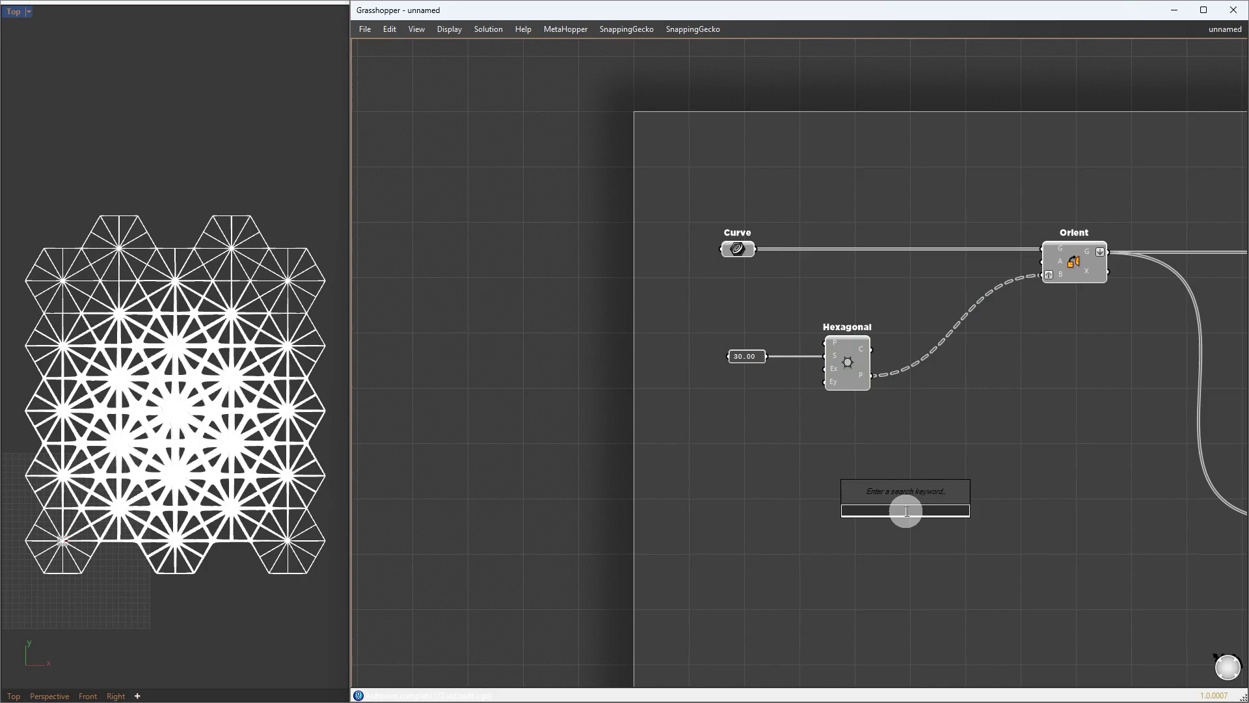
type("*")
key("Return")
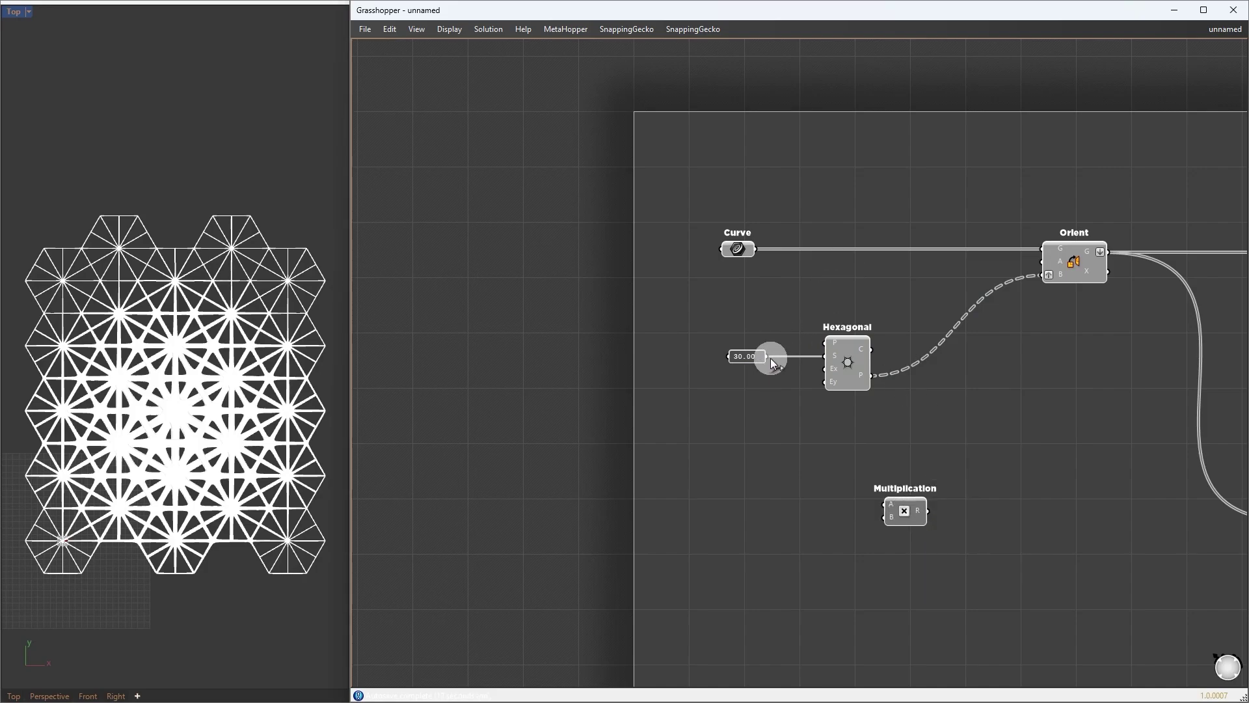
left_click_drag(770, 357, 909, 512)
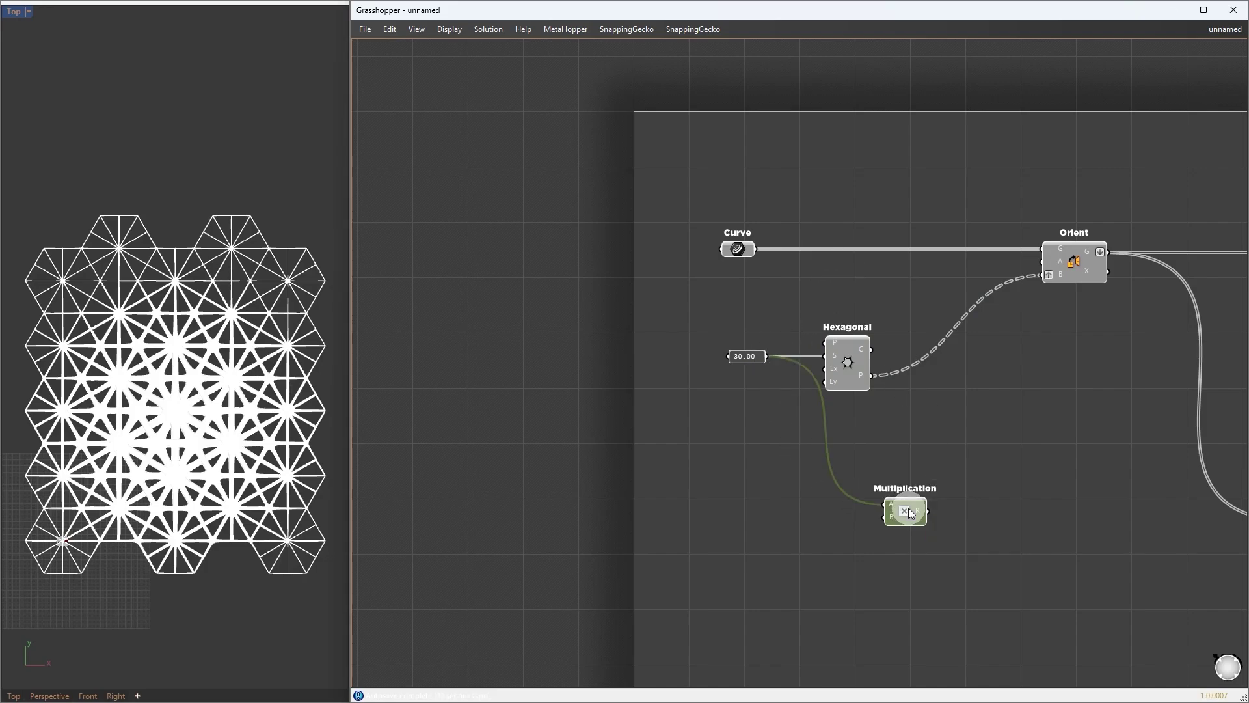
Move the Multiplication component close to Rectangle and feed its second input from a number slider
scroll(908, 508, "down", 5)
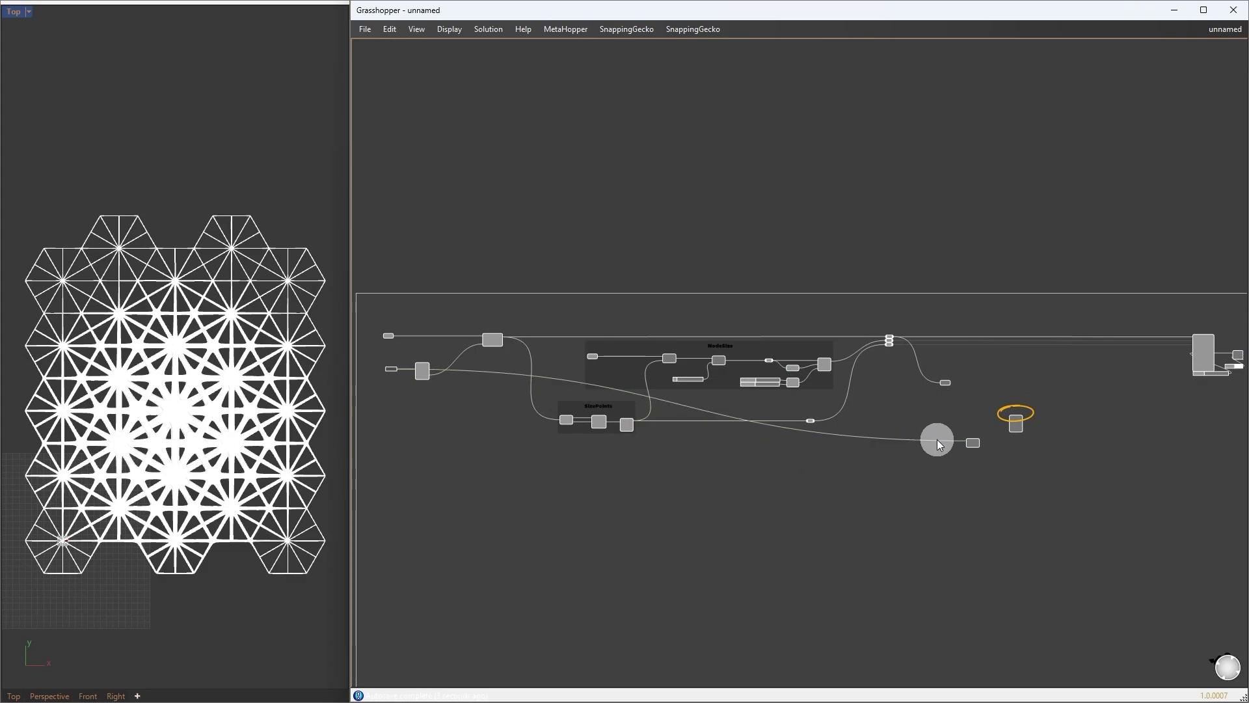
double_click(937, 440)
left_click_drag(937, 440, 474, 435)
left_click_drag(935, 373, 1051, 483)
scroll(1051, 483, "up", 2)
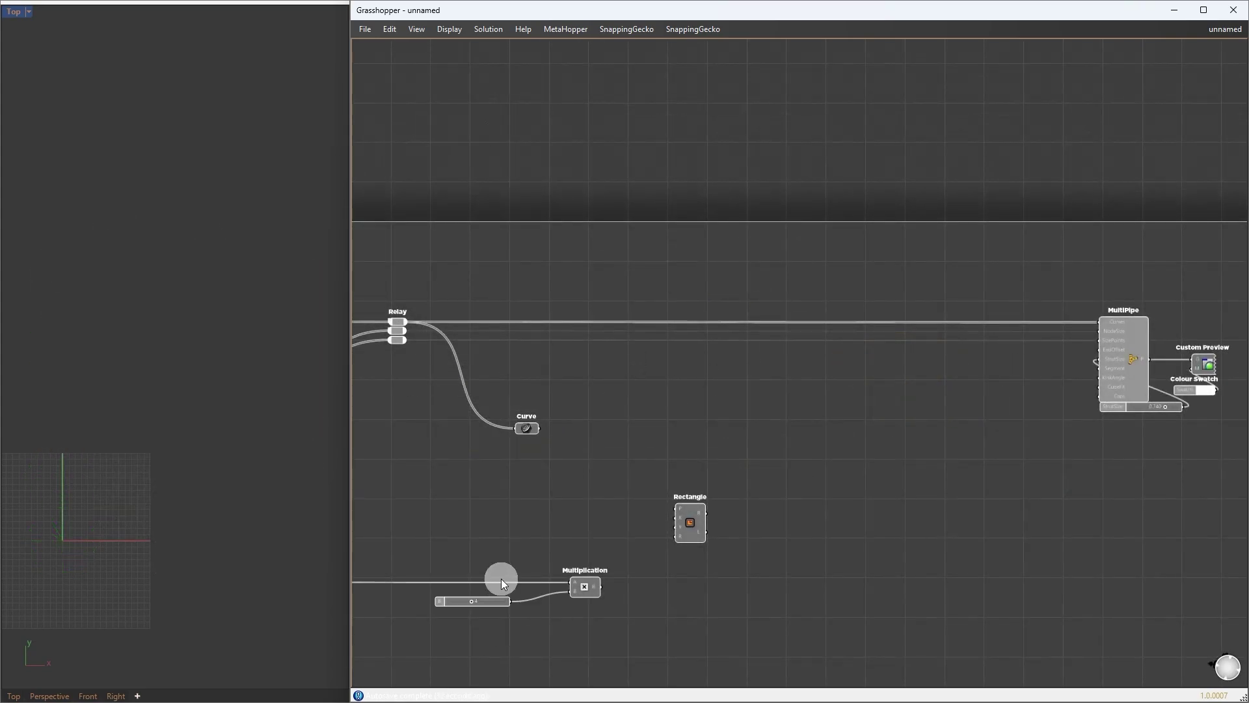
Relay the grid size into a duplicate Multiplication with its own slider and use both products as Rectangle's X and Y sizes
double_click(505, 580)
left_click_drag(605, 611, 498, 592)
left_click_drag(587, 586, 590, 618, "alt")
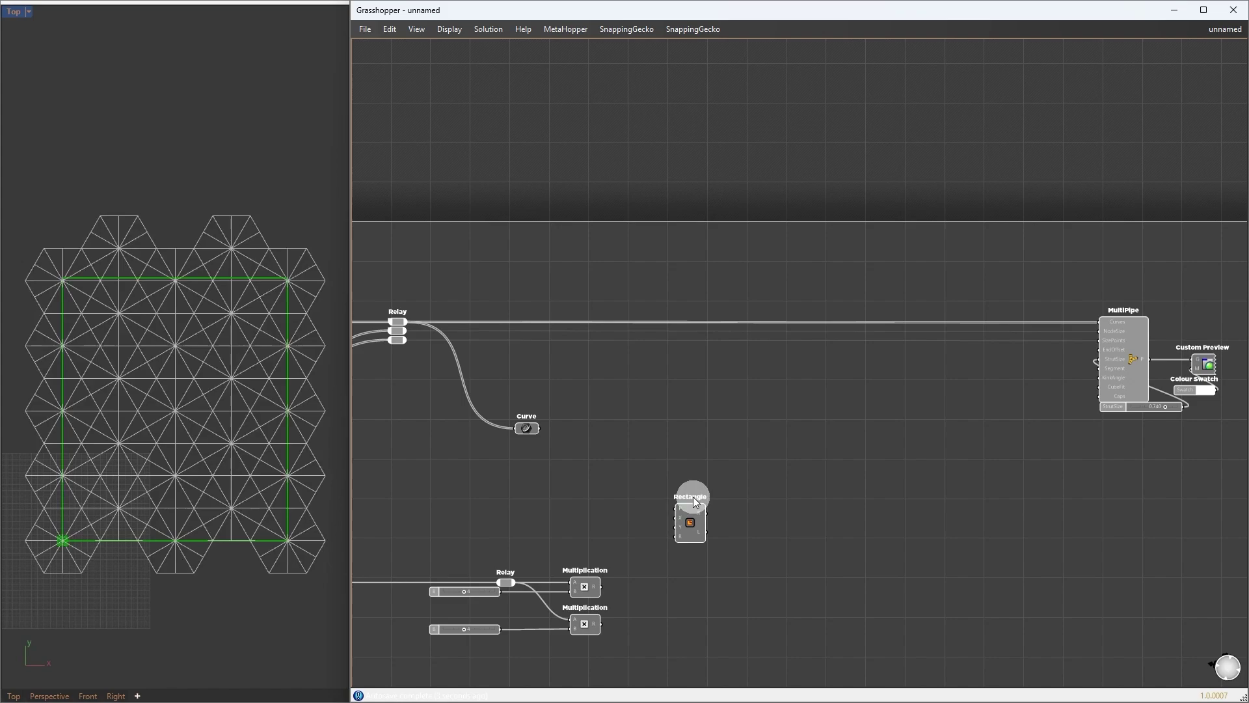
left_click(683, 514)
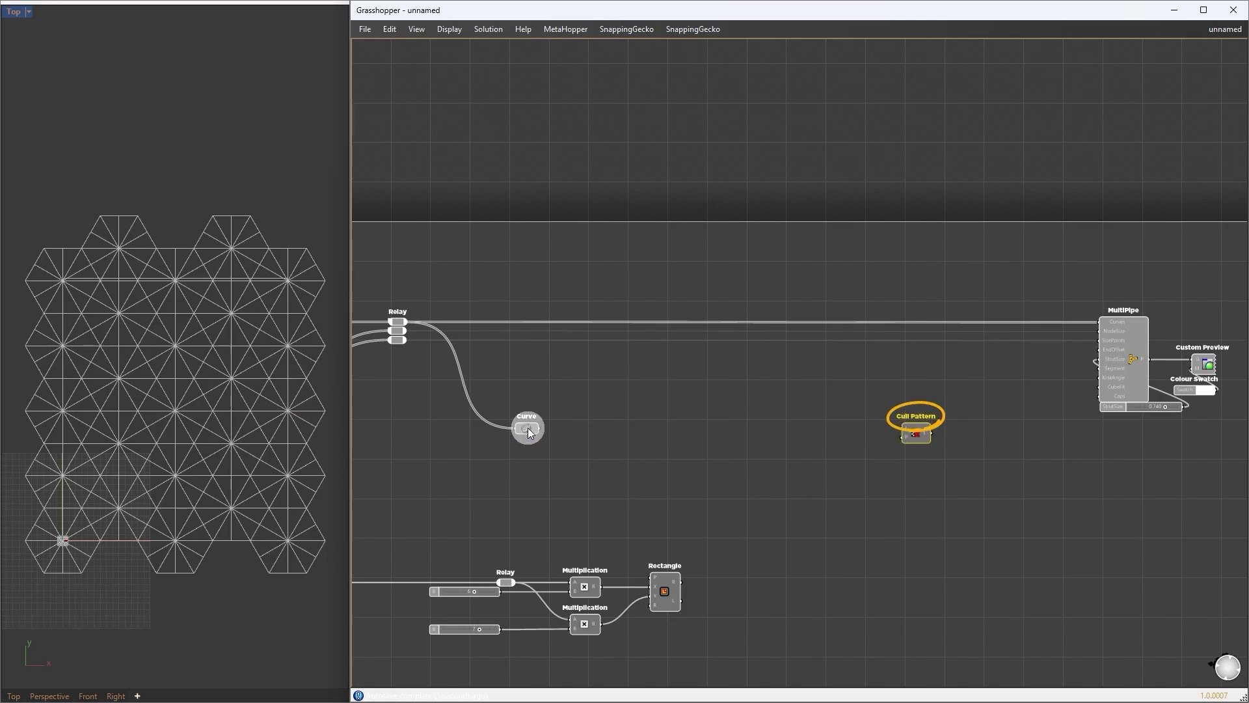
Connect Curve to Cull Pattern, test the curve midpoints against Rectangle with Curve Middle and Point In Curve, and inspect the Relationship output
left_click_drag(540, 427, 903, 428)
left_click(909, 441)
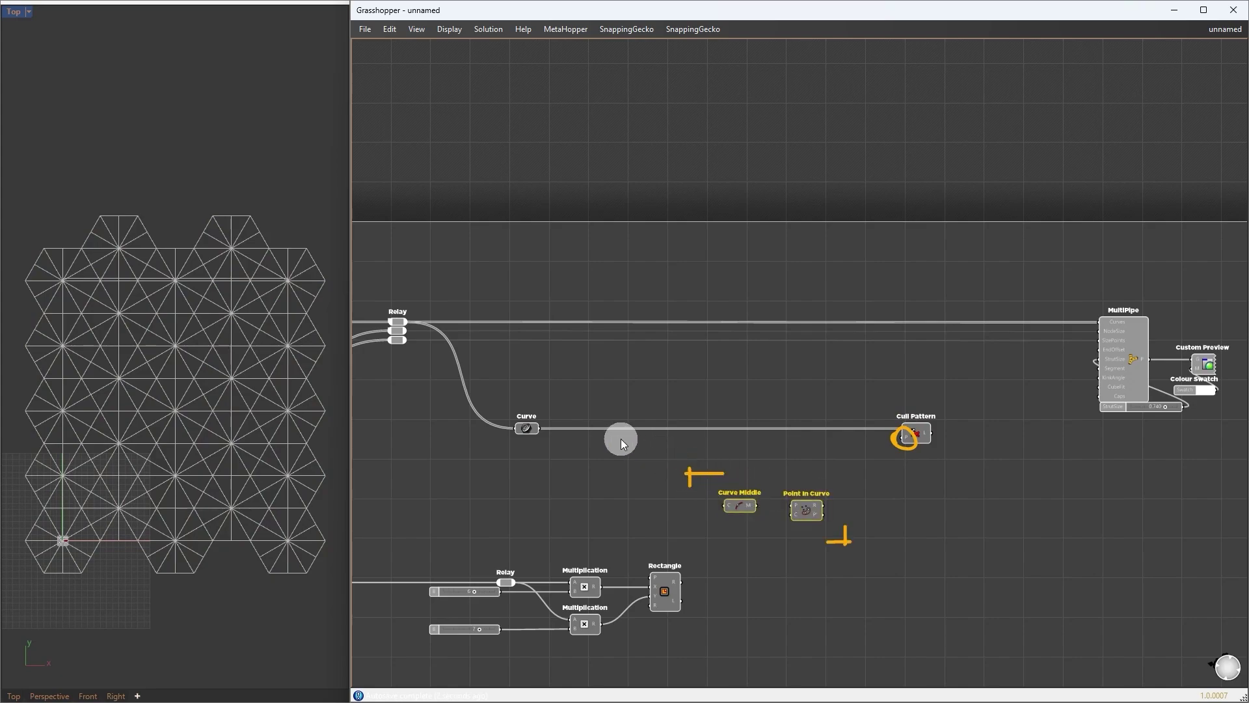
left_click_drag(540, 428, 674, 582)
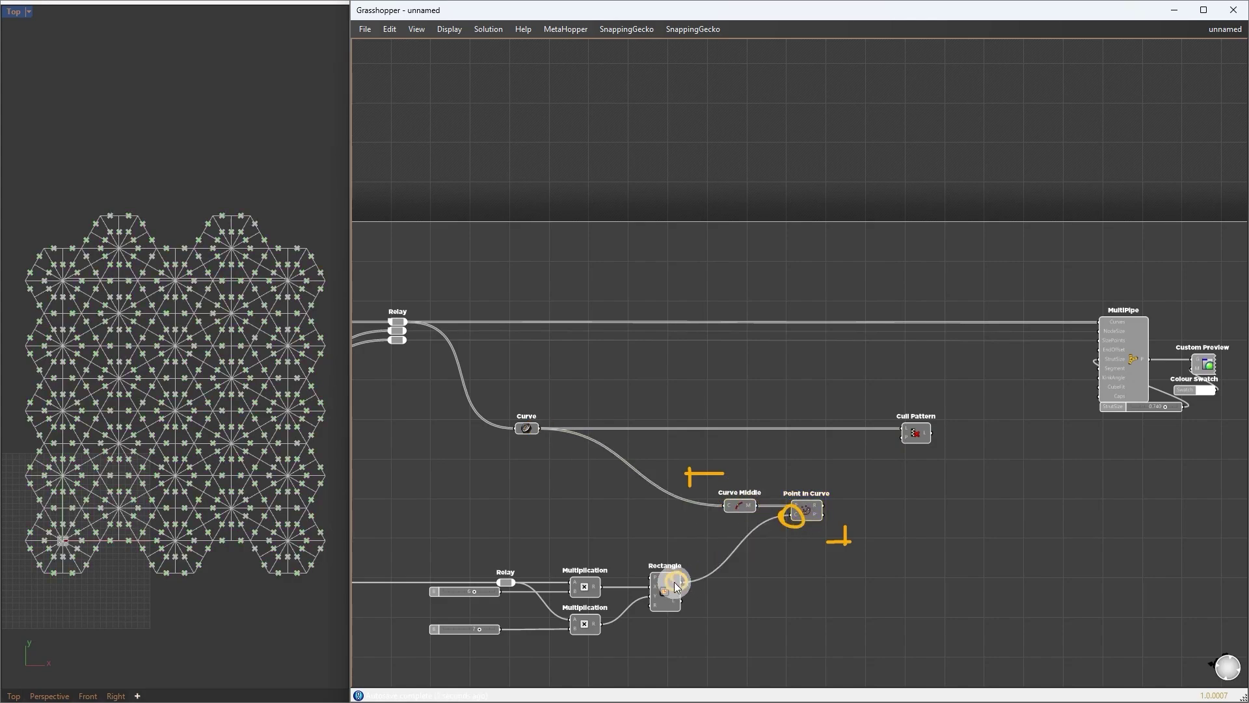
mouse_move(821, 512)
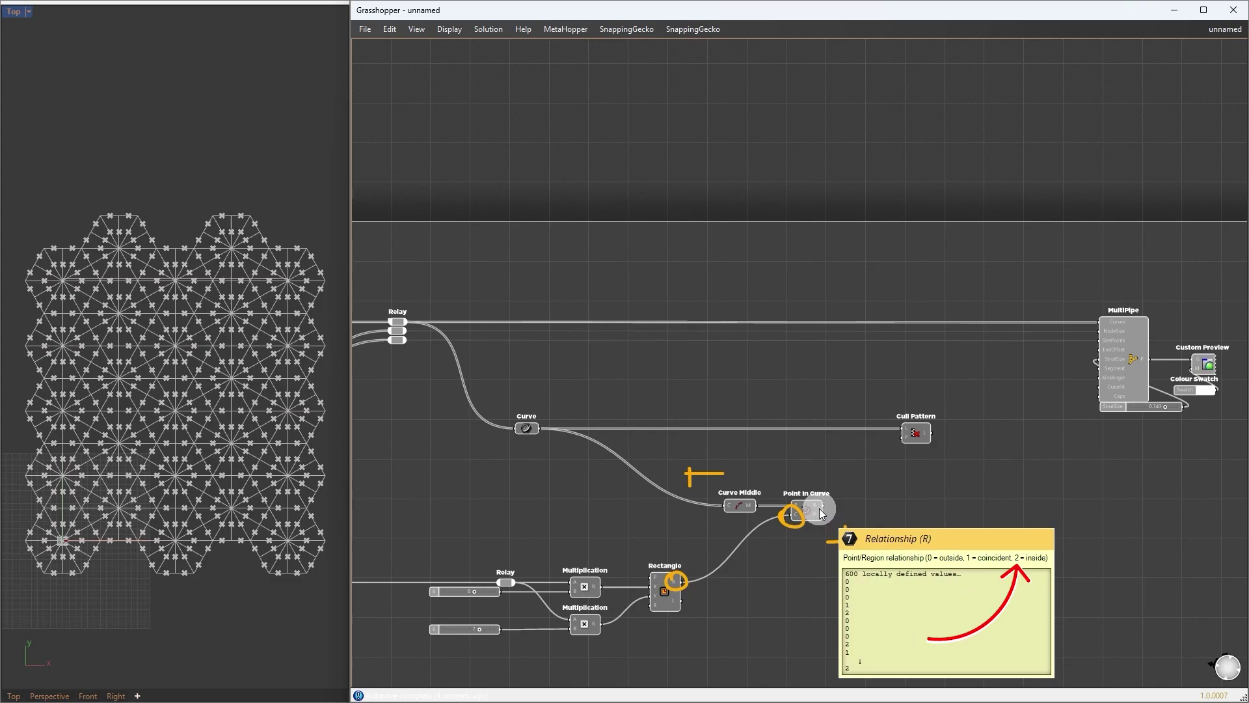
Feed Point In Curve's Relationship output into Cull Pattern's pattern input and compare the original Curve geometry with the culled curves
left_click_drag(819, 509, 927, 367)
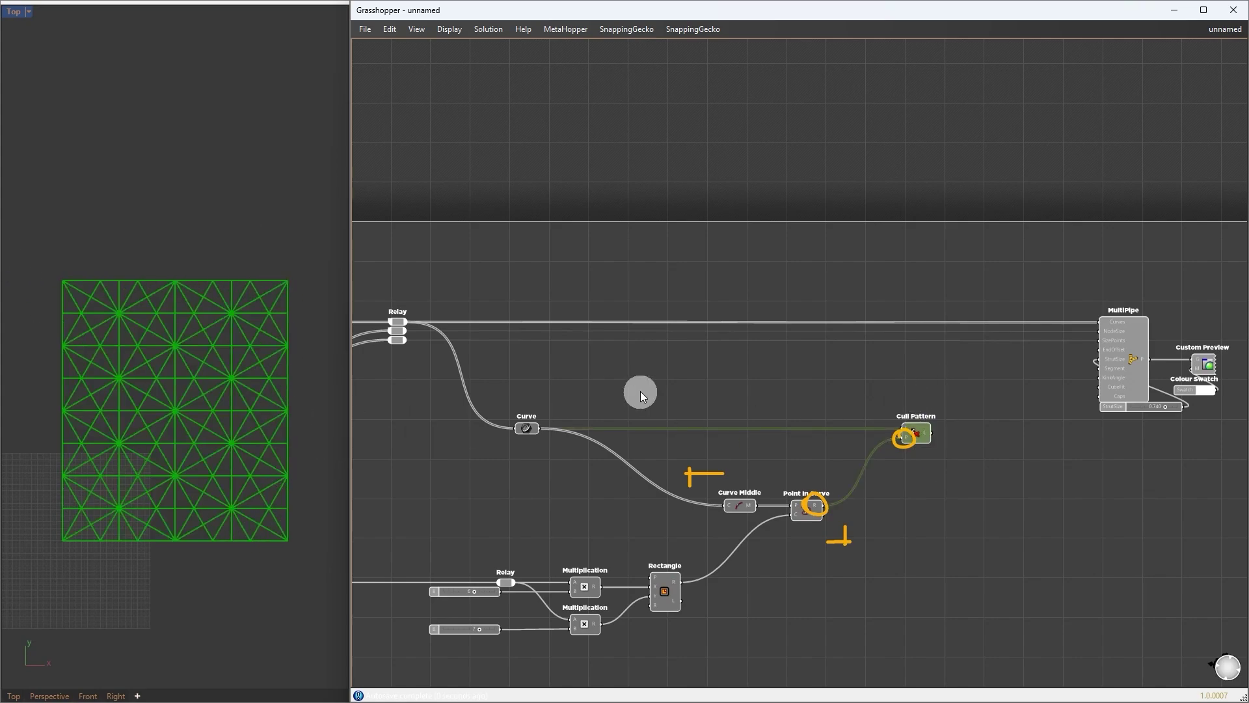
left_click(525, 429)
left_click(919, 432)
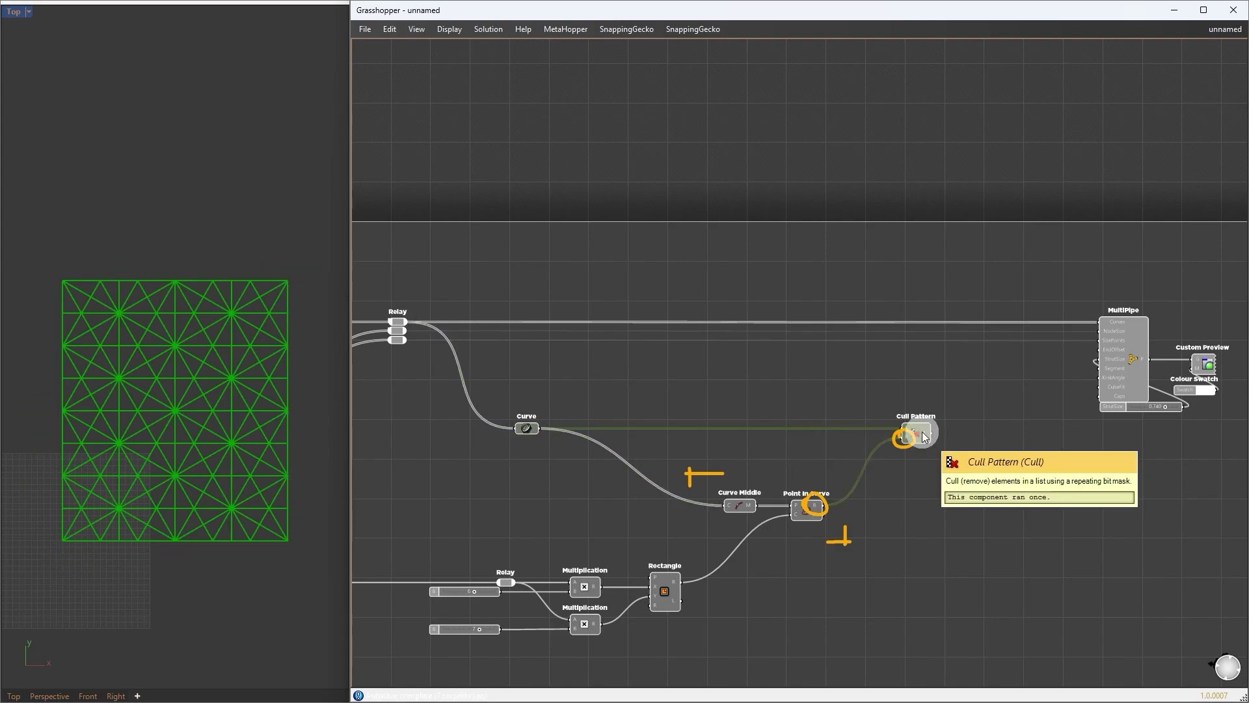
left_click(523, 427)
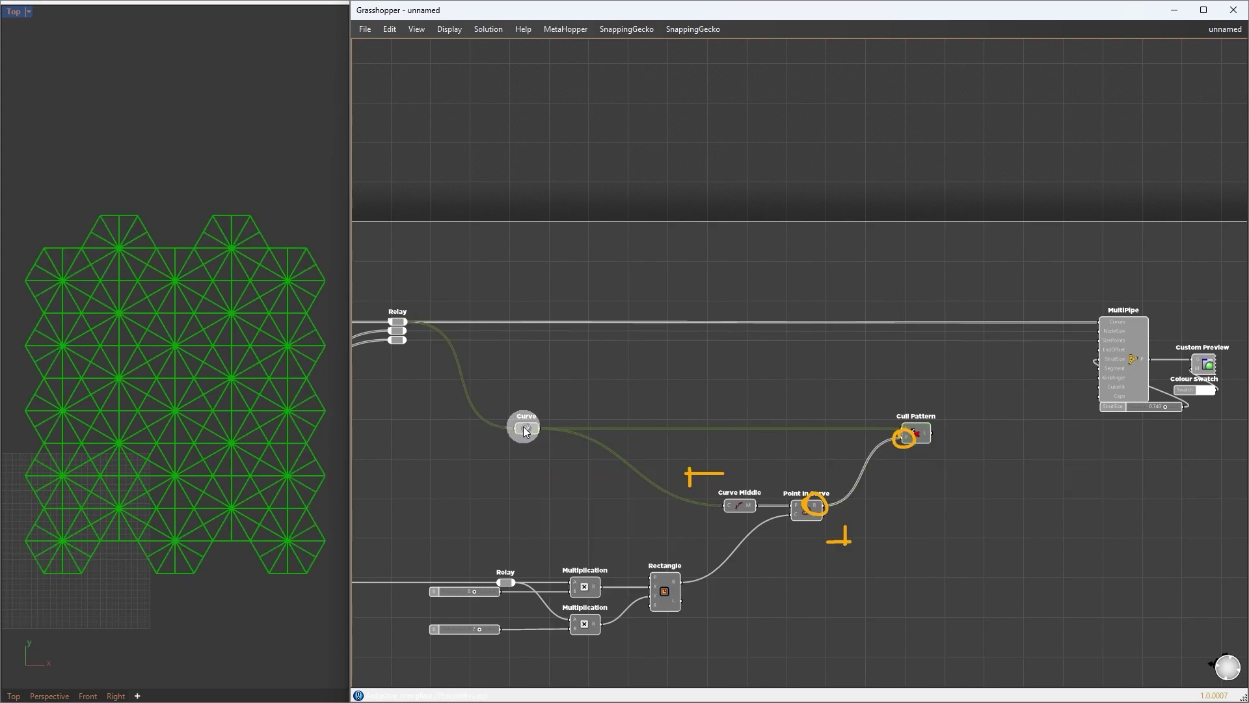
left_click(923, 435)
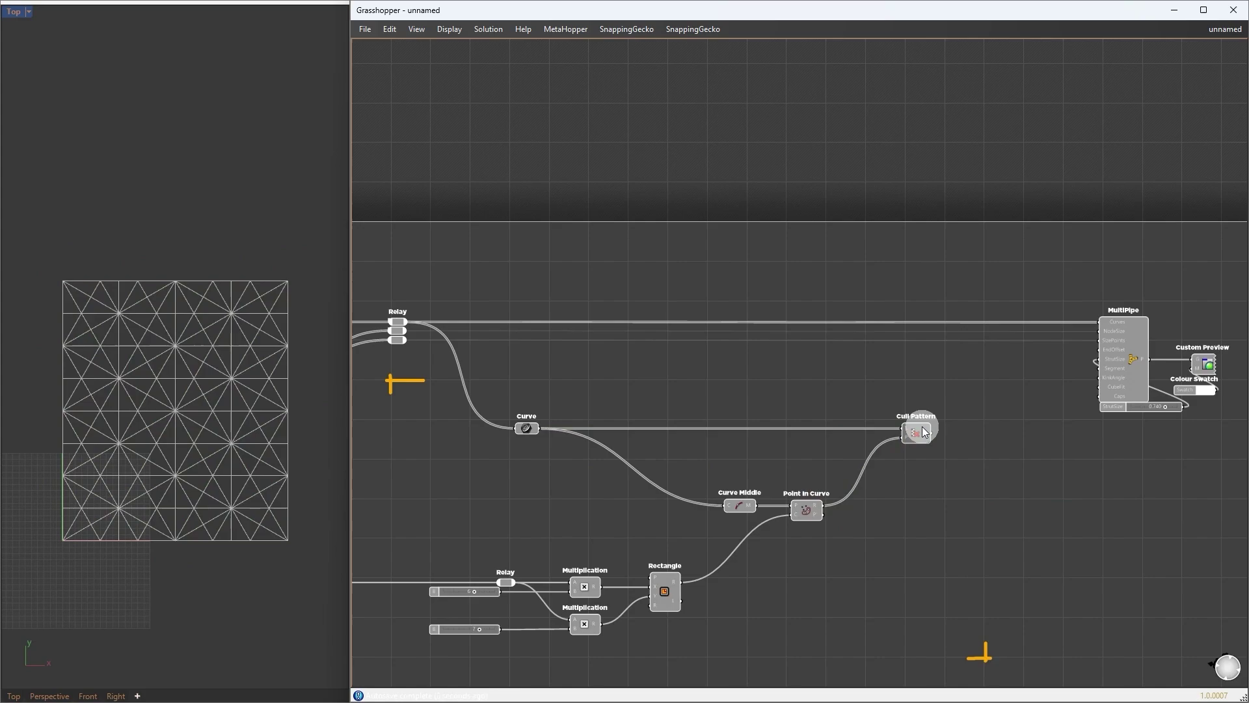
Group the trimming components as "Select Inside Region" and connect Cull Pattern's output to MultiPipe's Curves input
left_click_drag(405, 395, 959, 659)
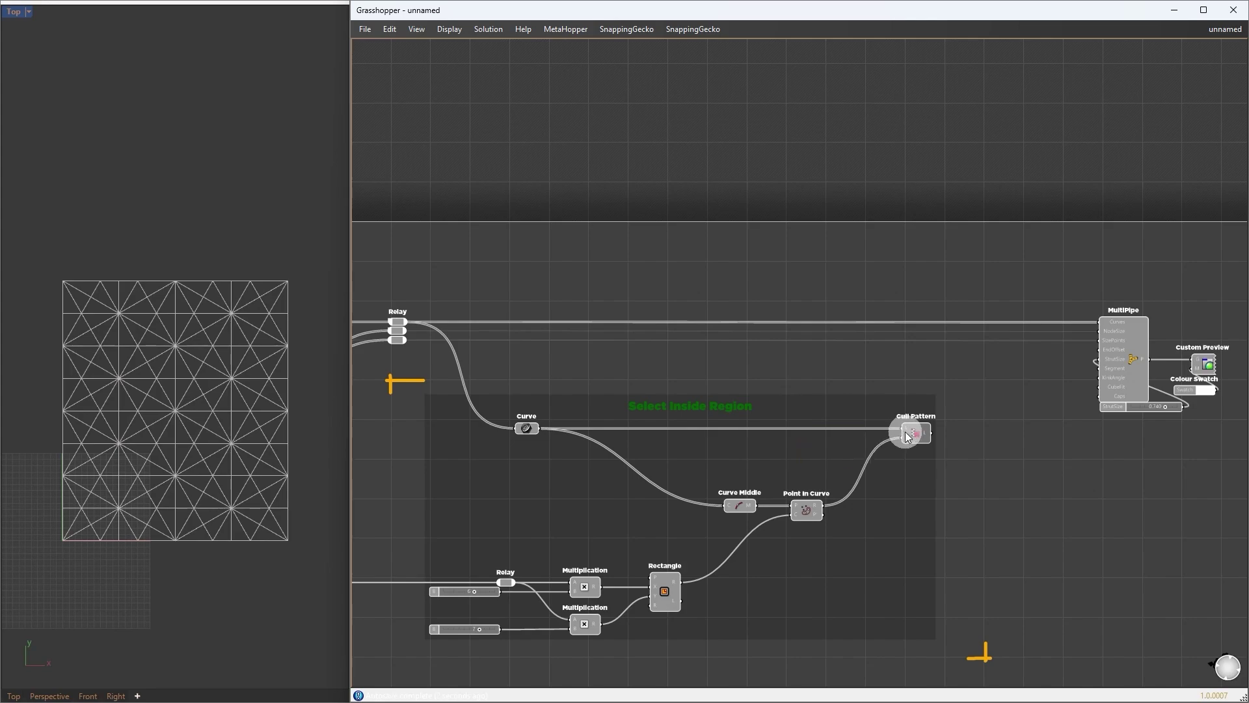
left_click_drag(935, 432, 1100, 321)
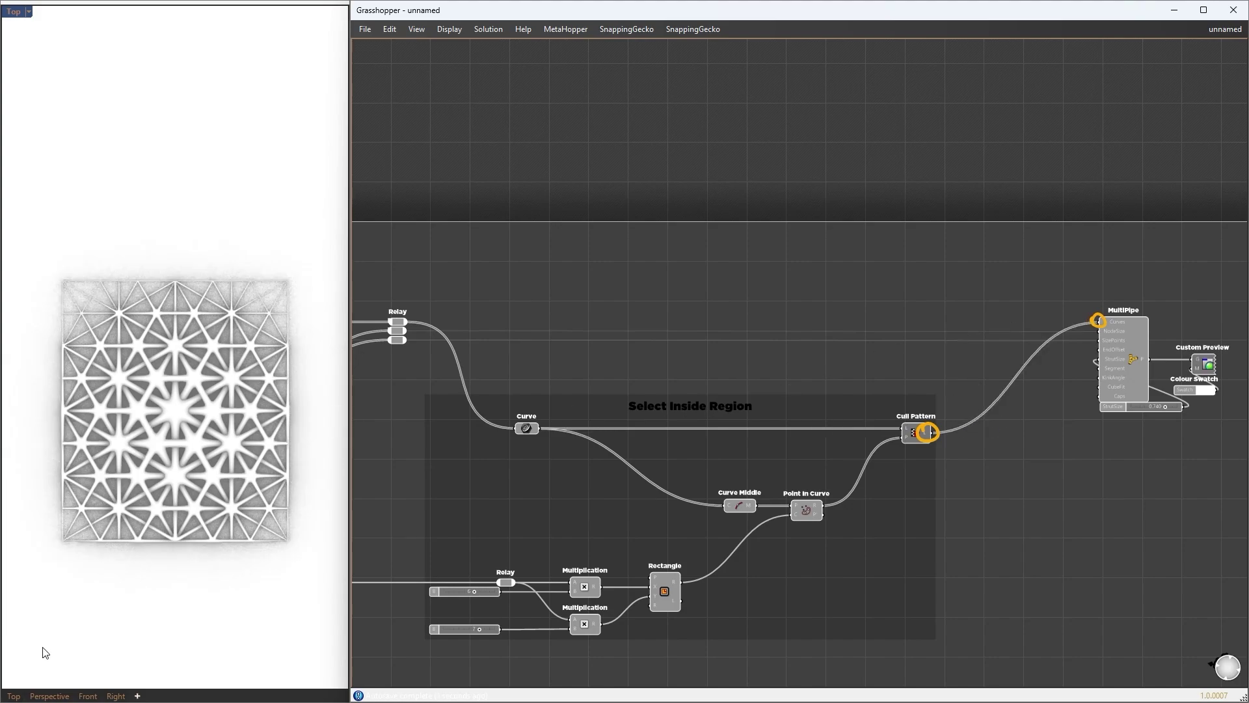
left_click(49, 696)
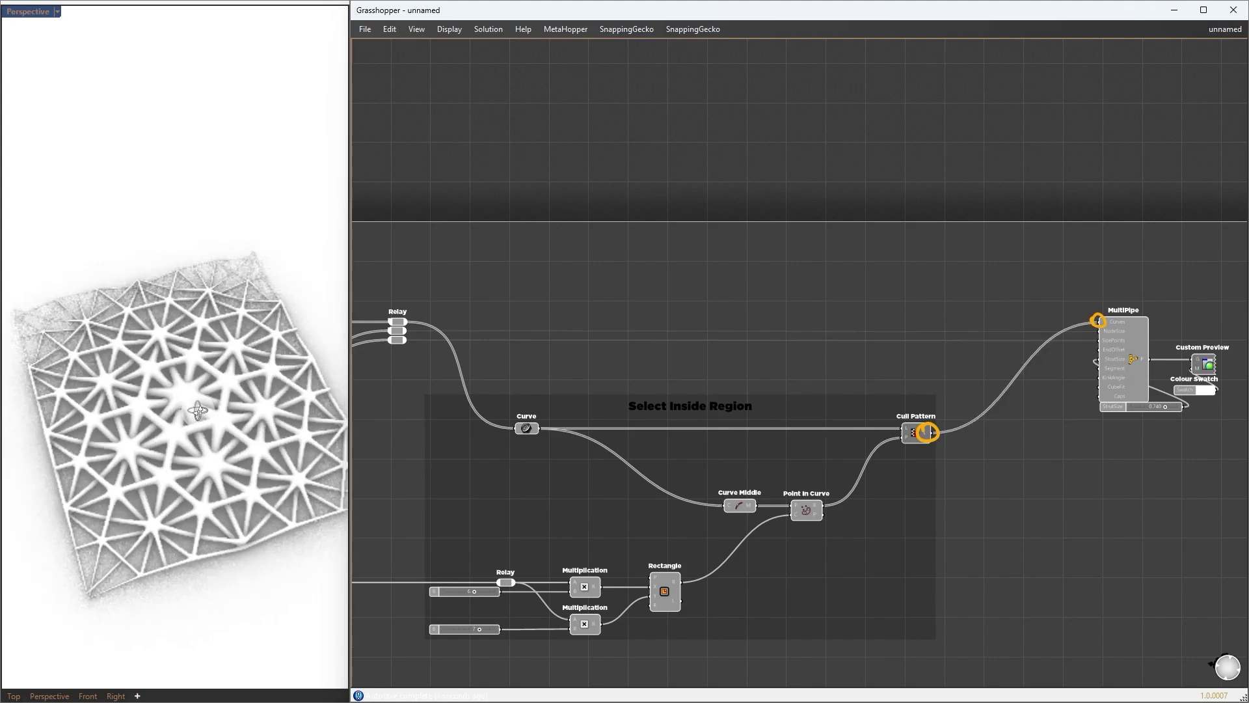
scroll(195, 579, "up", 3)
right_click_drag(196, 579, 349, 468)
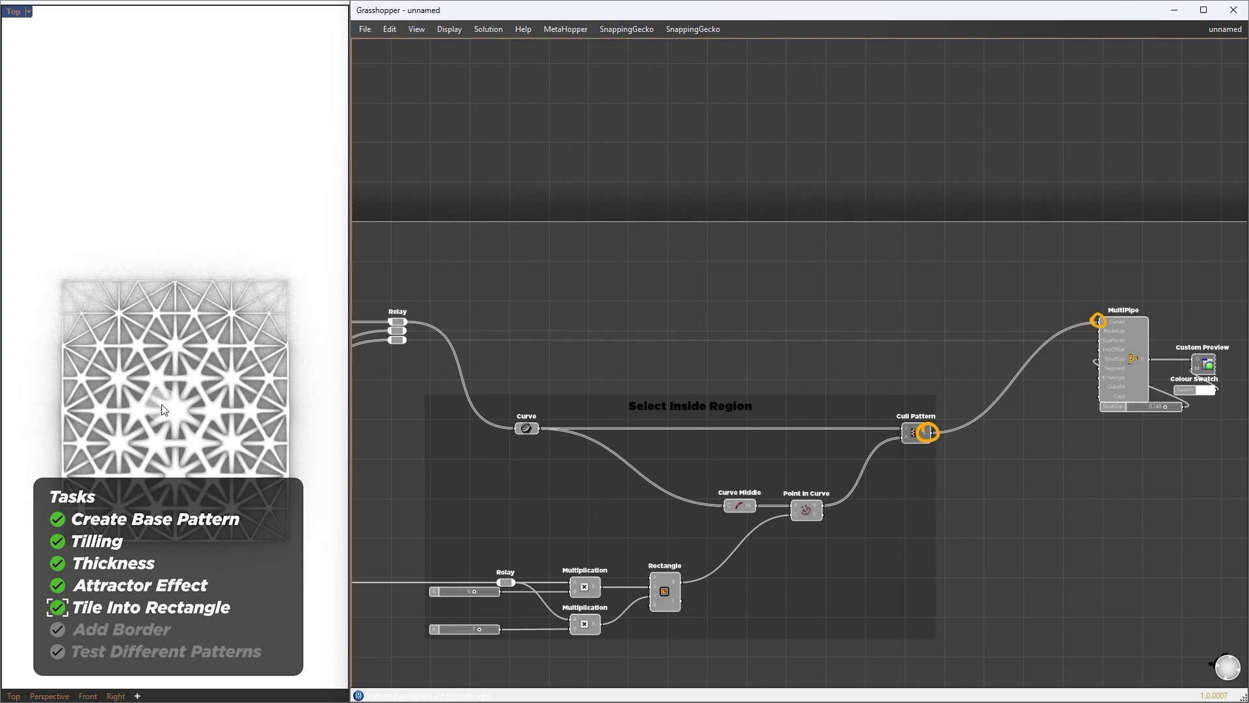
scroll(159, 399, "up", 1)
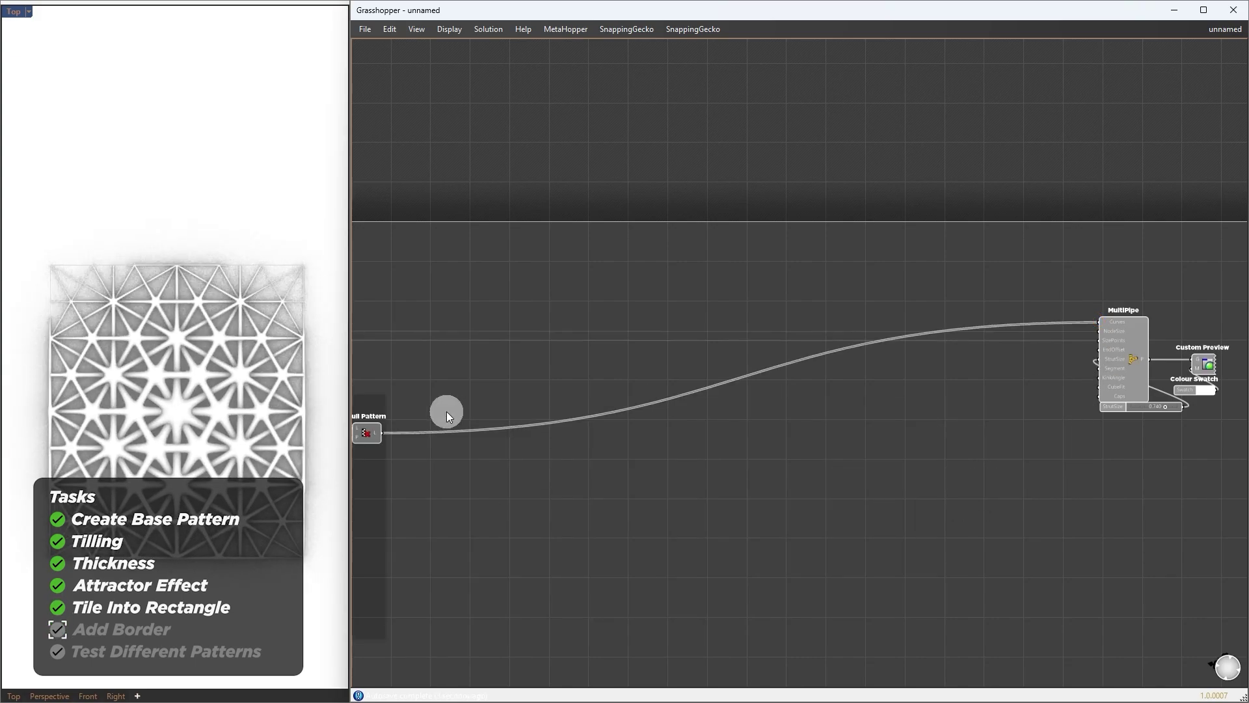
Insert a Relay between Cull Pattern and MultiPipe, and feed the culled curves into a Bounding Rectangle component
left_click_drag(446, 411, 1054, 599)
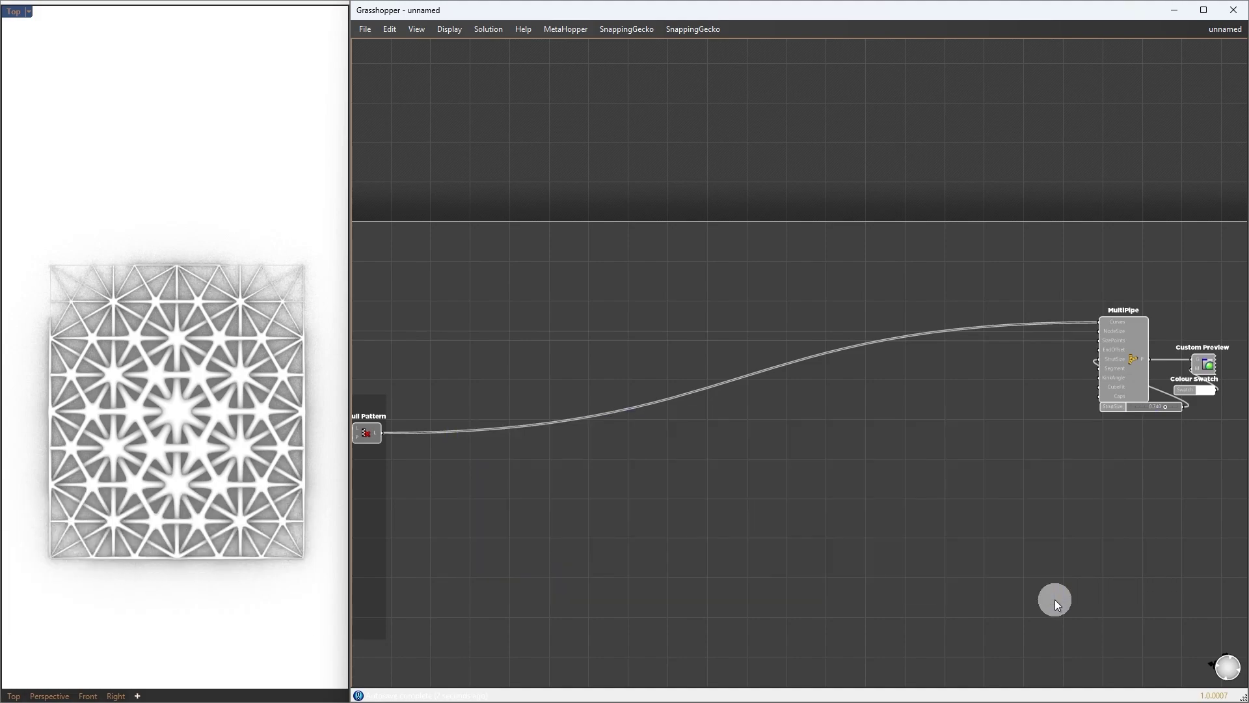
double_click(408, 432)
left_click_drag(408, 432, 940, 427)
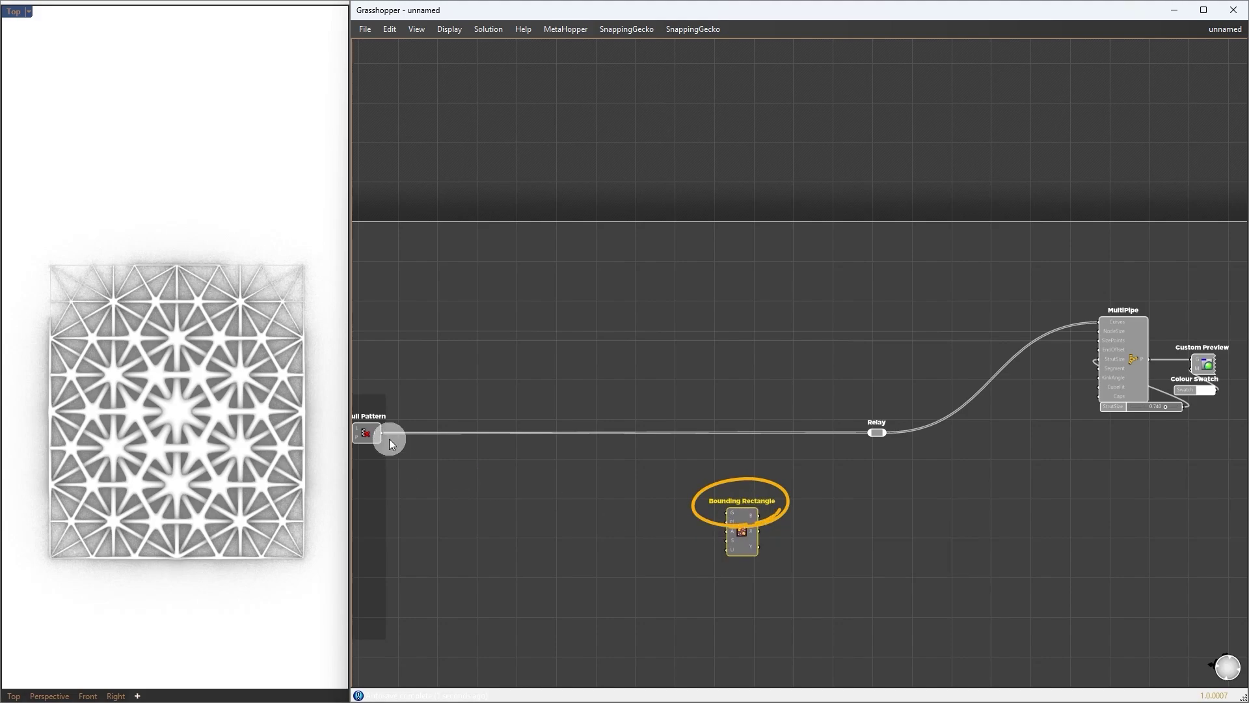
left_click_drag(389, 439, 747, 528)
left_click(749, 549)
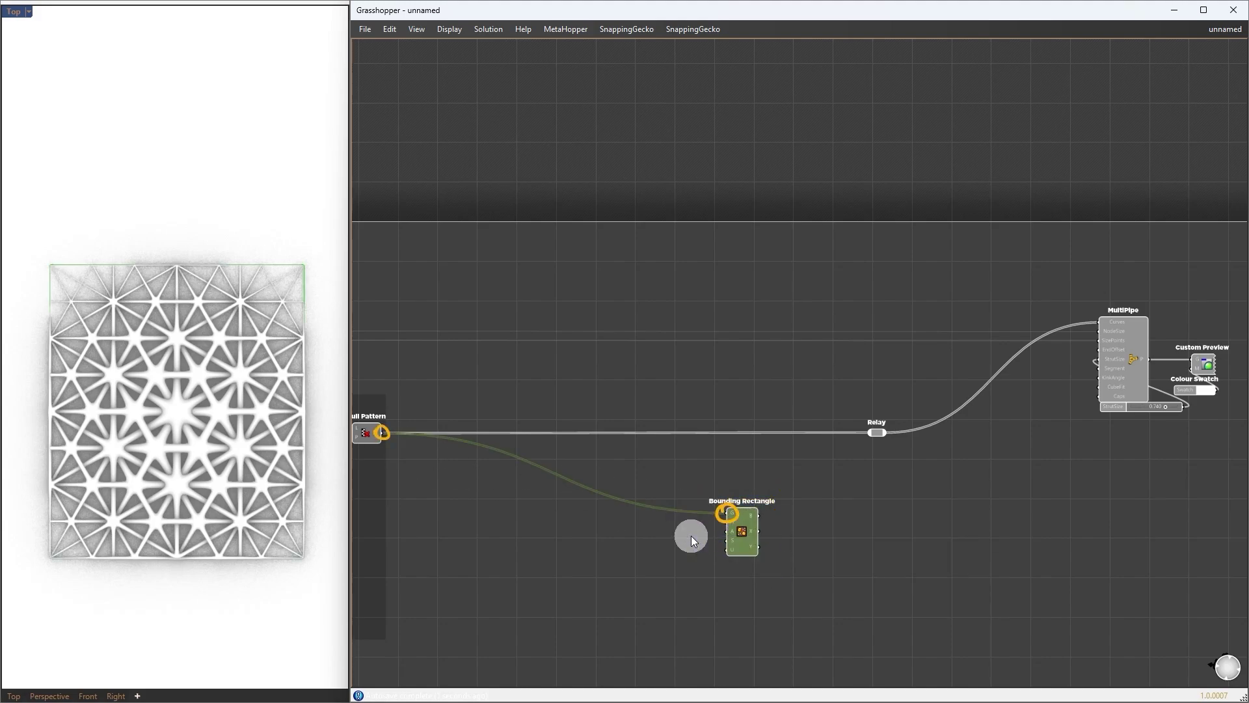
Switch to a non-rendered Perspective view and collect the relayed pattern points in a Point parameter
left_click(49, 696)
left_click(58, 12)
left_click(53, 76)
mouse_move(89, 537)
right_mouse_down()
mouse_move(172, 480)
mouse_move(226, 589)
mouse_move(261, 519)
right_mouse_up()
right_click_drag(179, 518, 99, 483)
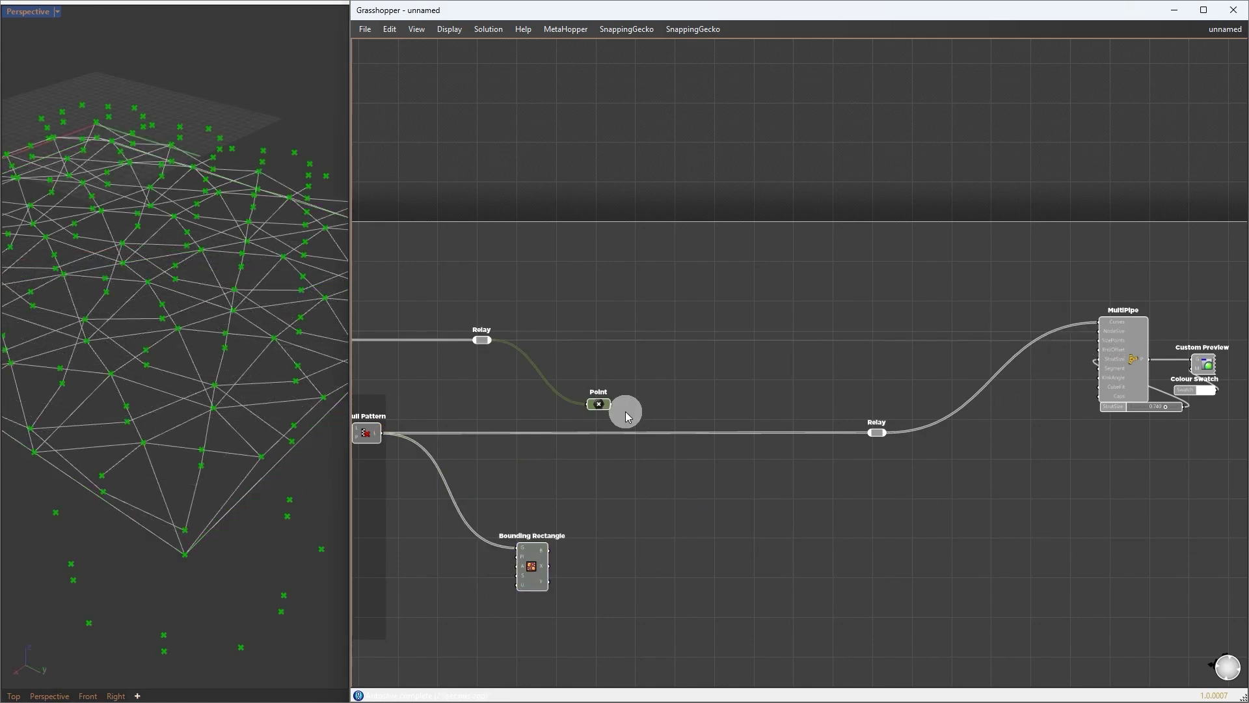
right_click_drag(159, 504, 137, 480)
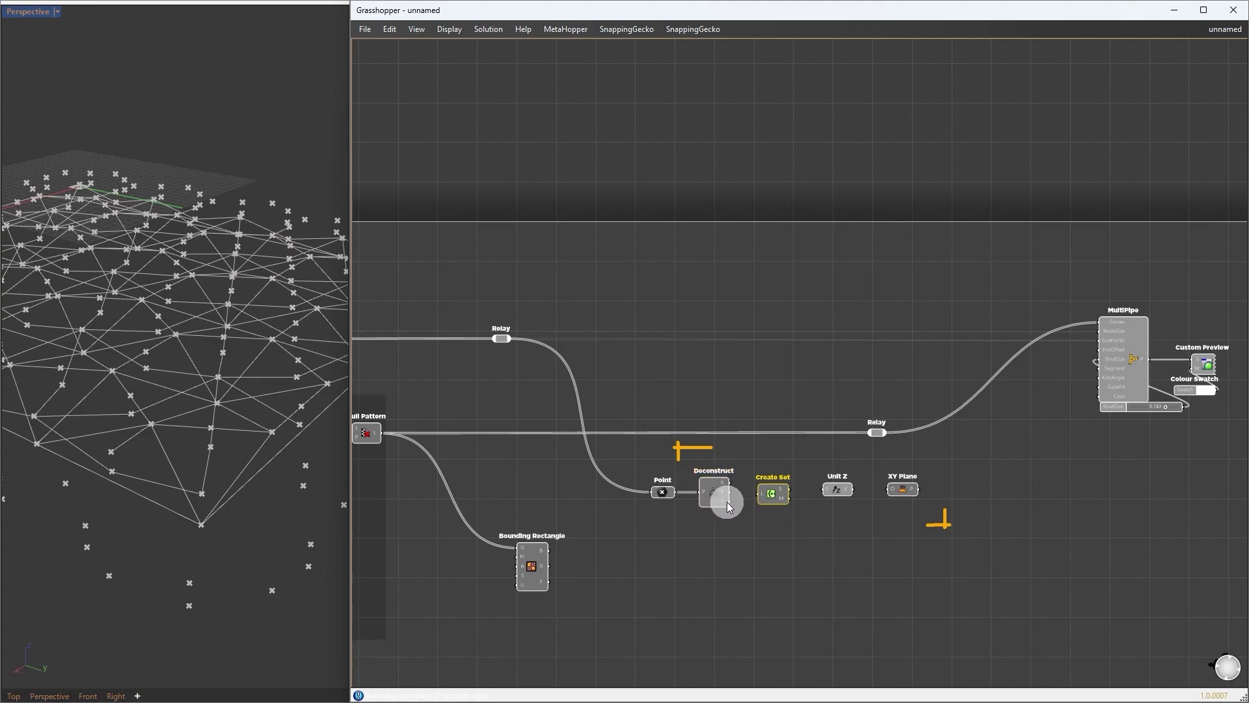
Reduce the deconstructed points' Z components to distinct values with Create Set and place XY Planes at those heights through Unit Z
mouse_move(728, 506)
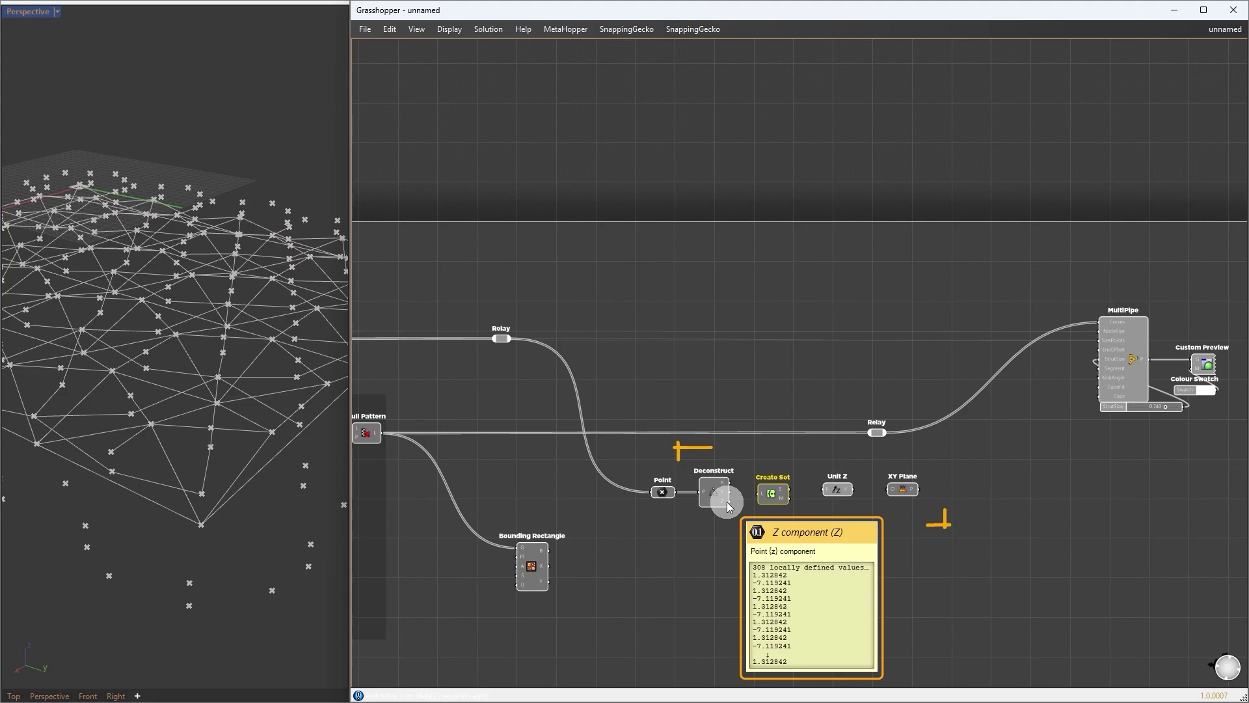
left_click_drag(727, 501, 776, 496)
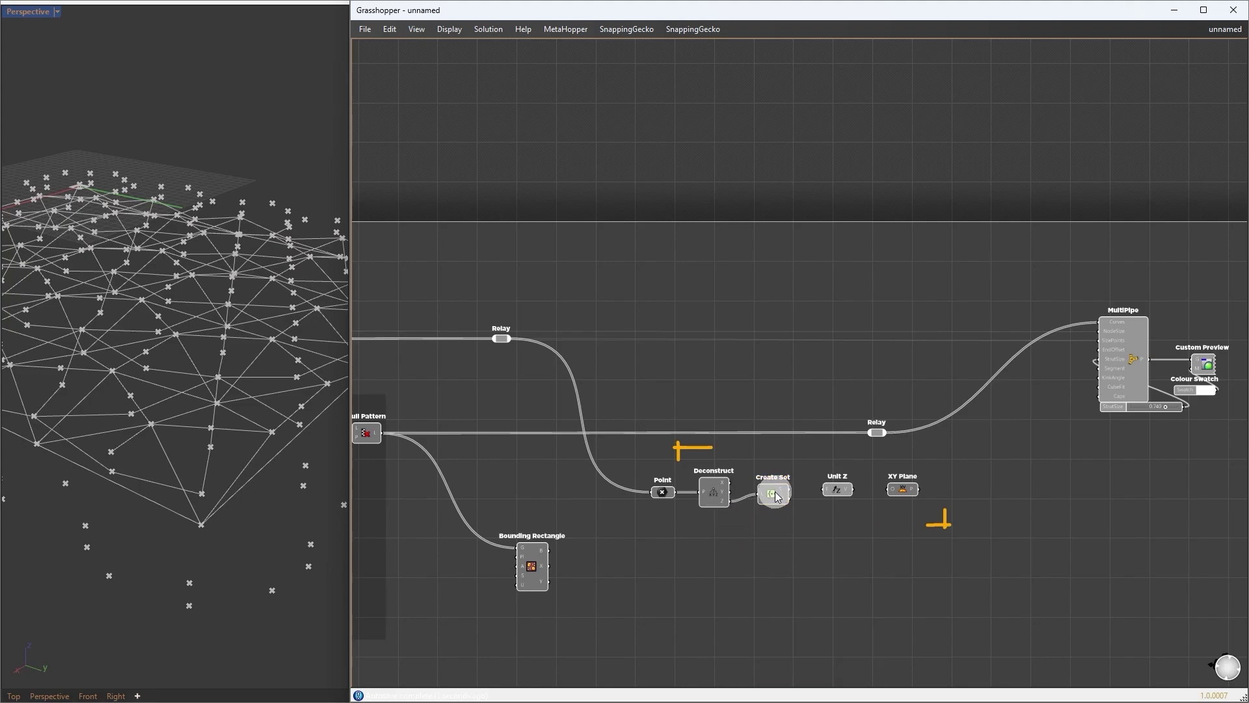
mouse_move(787, 491)
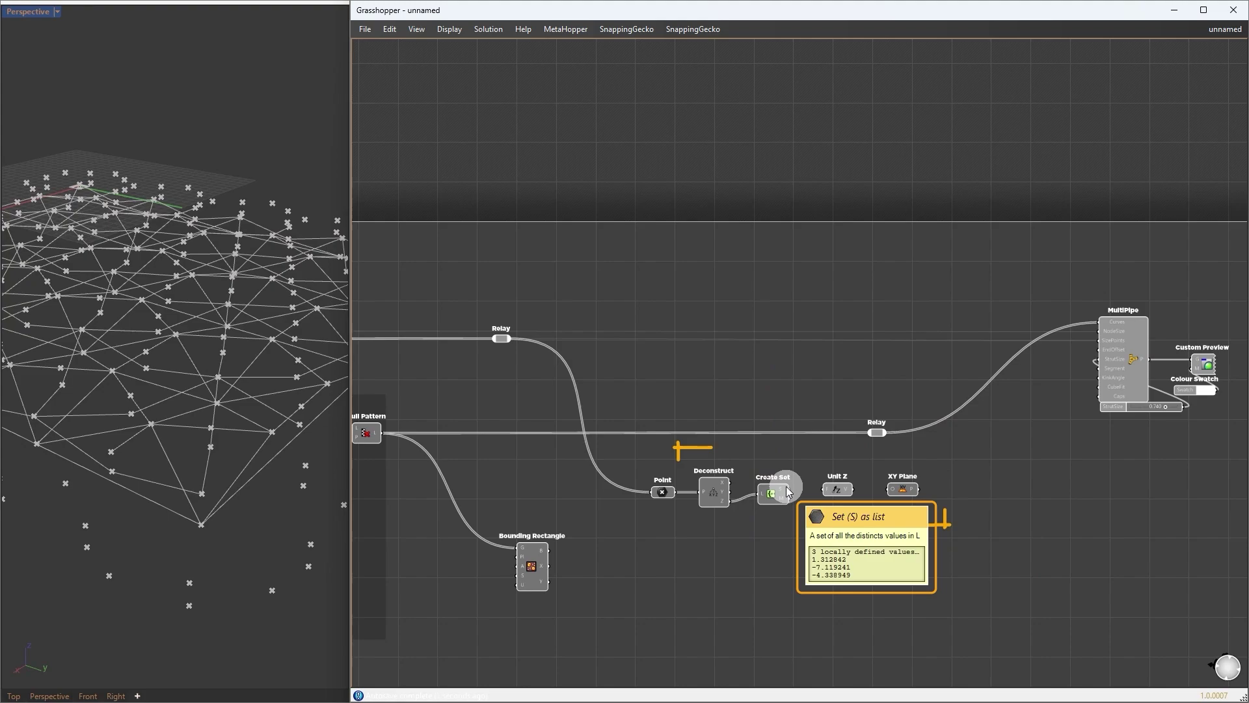
left_click_drag(787, 491, 893, 489)
right_click_drag(100, 301, 235, 477)
key("ctrl")
key("ctrl")
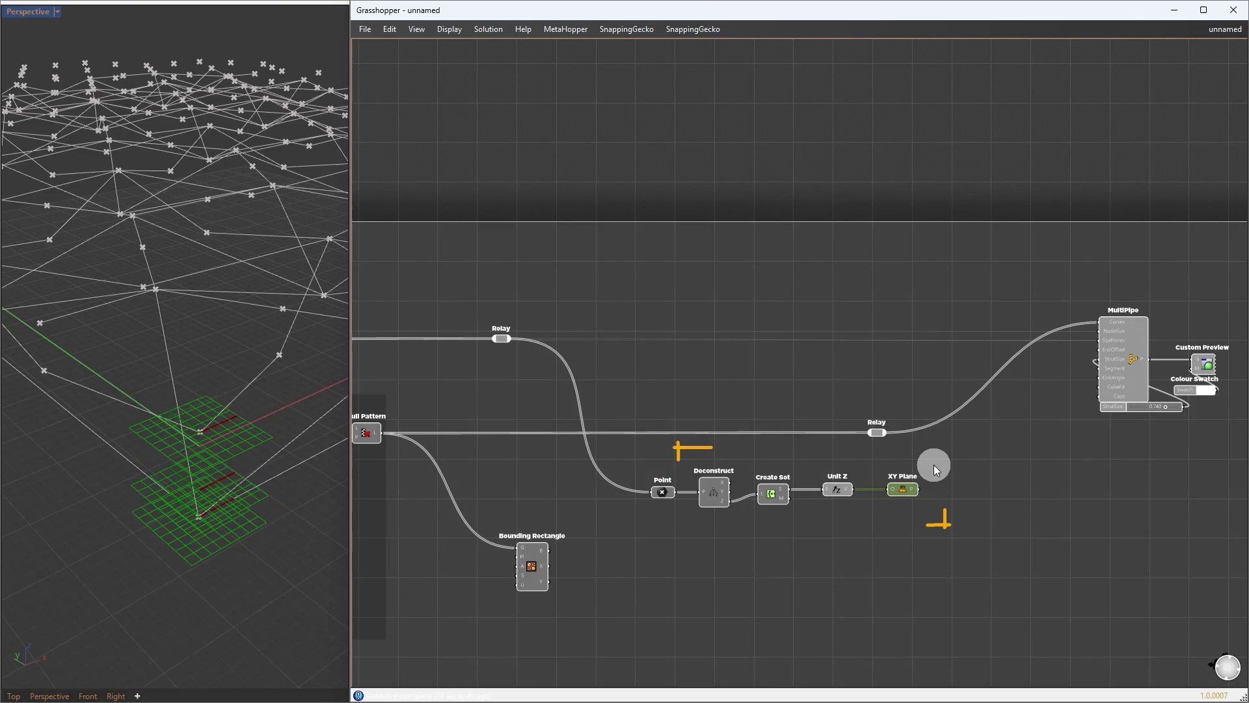
Add a Project component that projects the Bounding Rectangle output onto the XY Planes
left_click(935, 553)
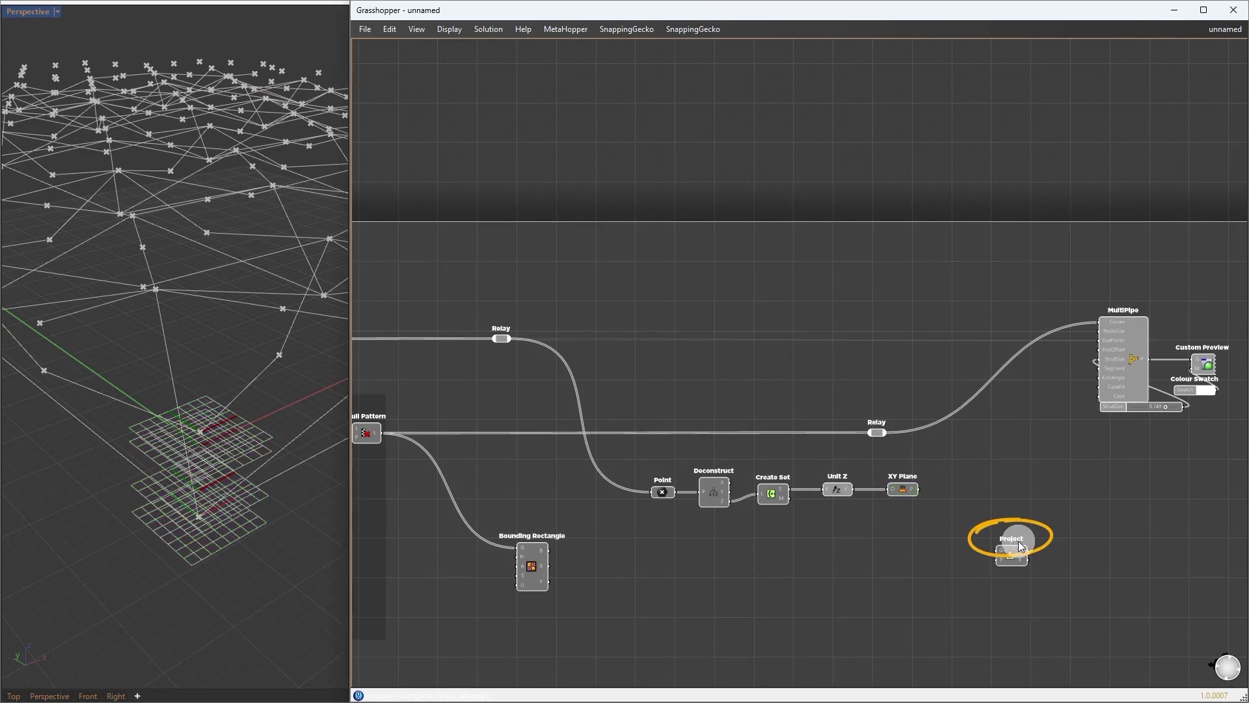
left_click_drag(548, 550, 1000, 553)
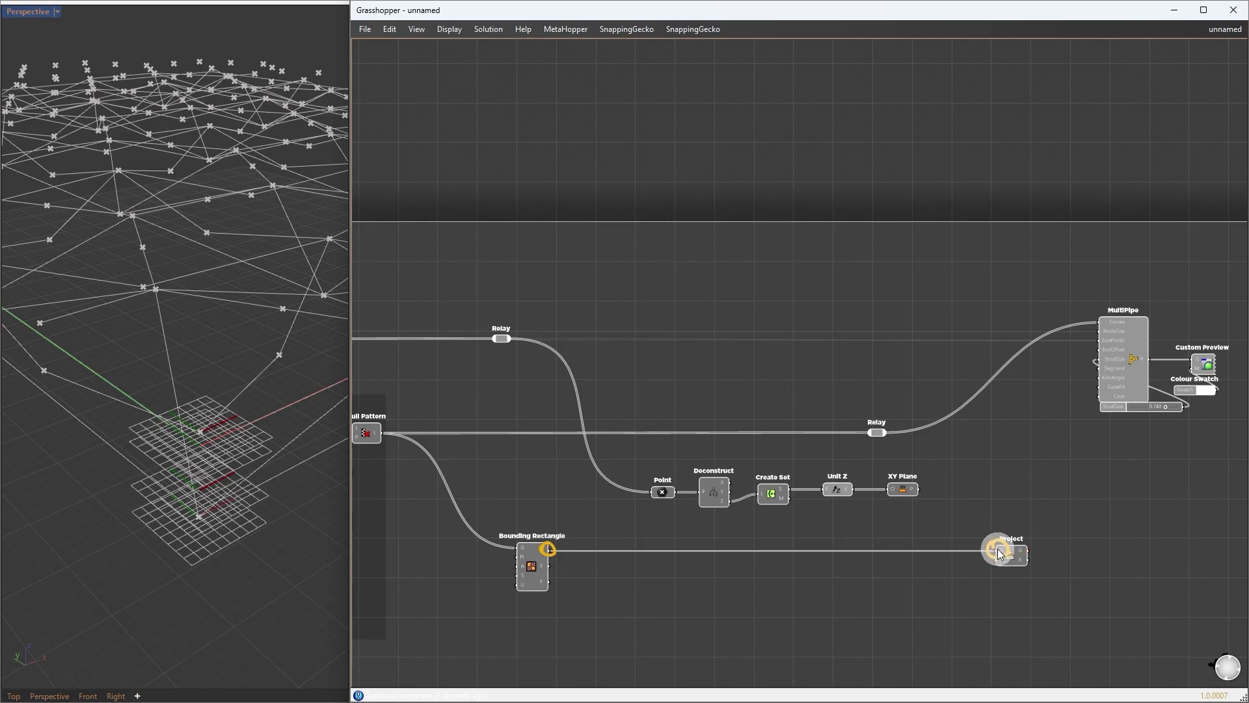
left_click_drag(918, 488, 1018, 522)
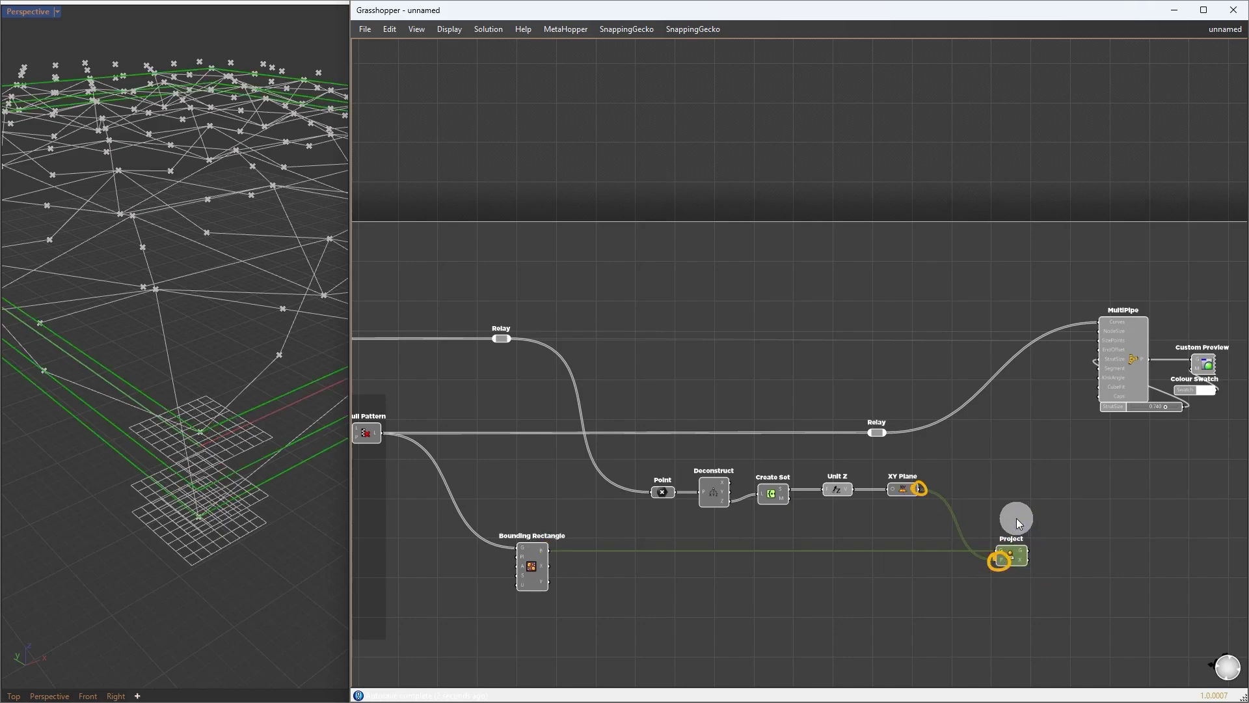
right_click_drag(139, 530, 259, 473)
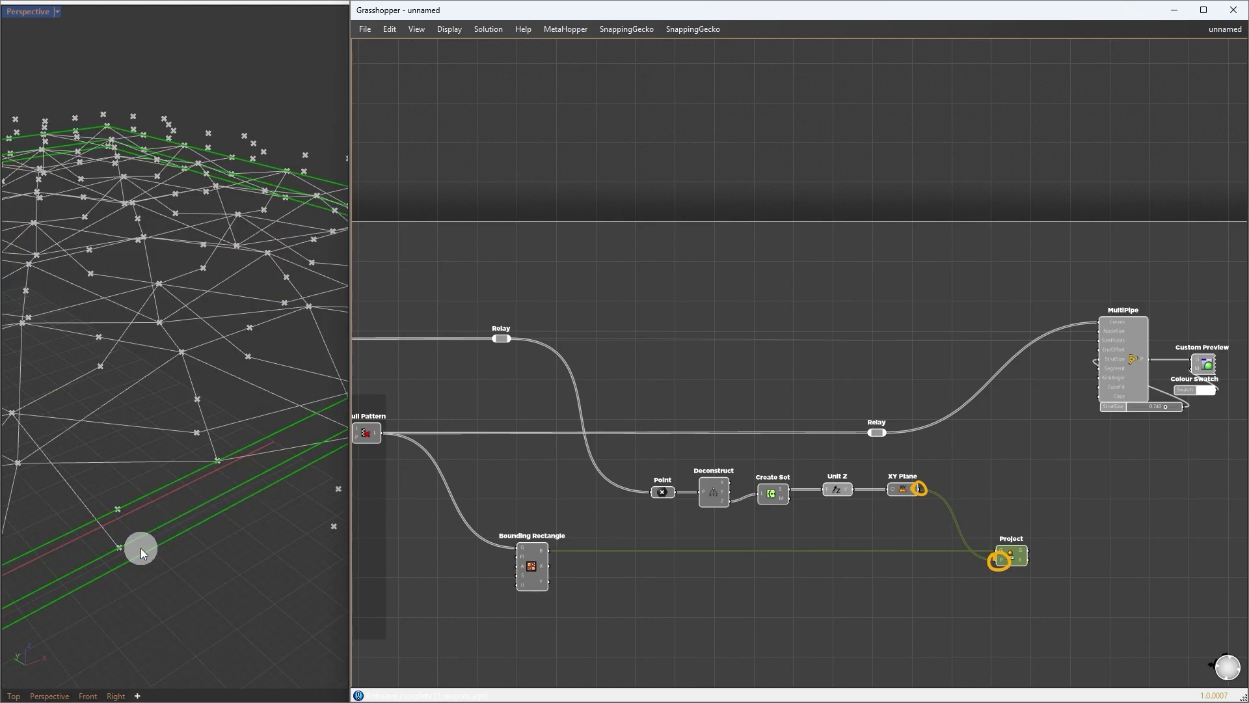
Merge the relayed pattern curves with the projected rectangles, flatten the result and connect it to MultiPipe's Curves input
left_click(1052, 492)
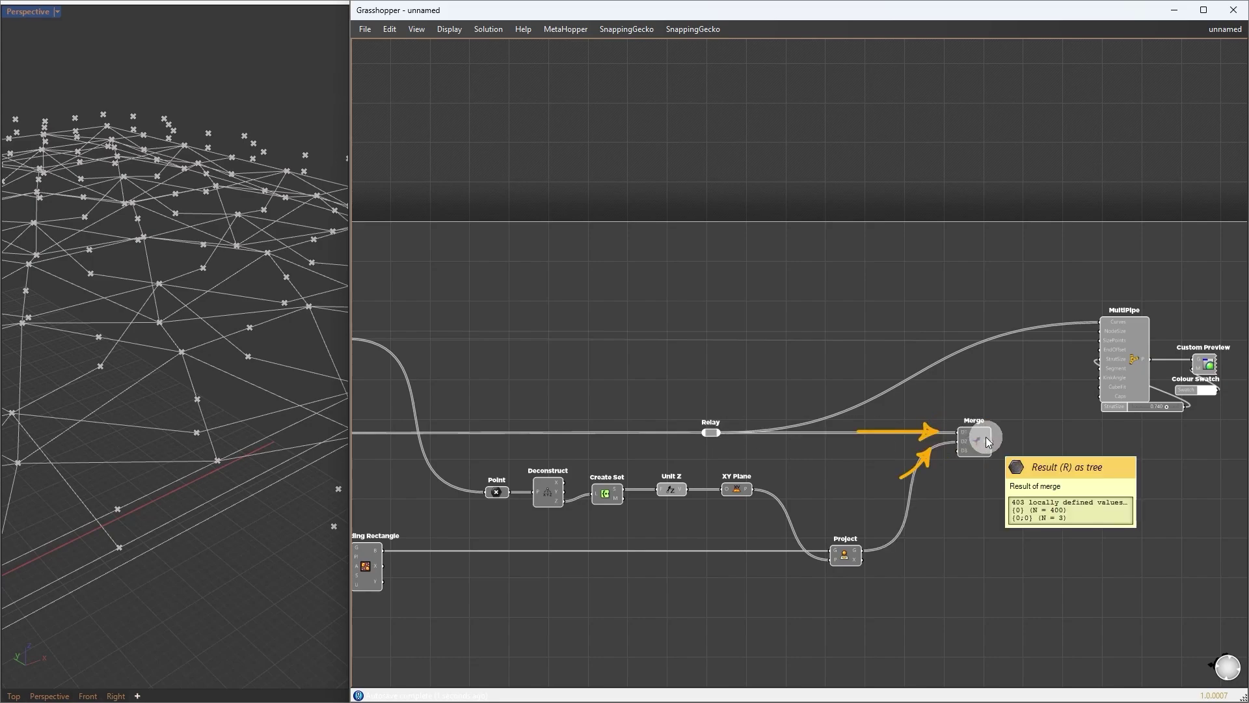
left_click_drag(985, 439, 1113, 307)
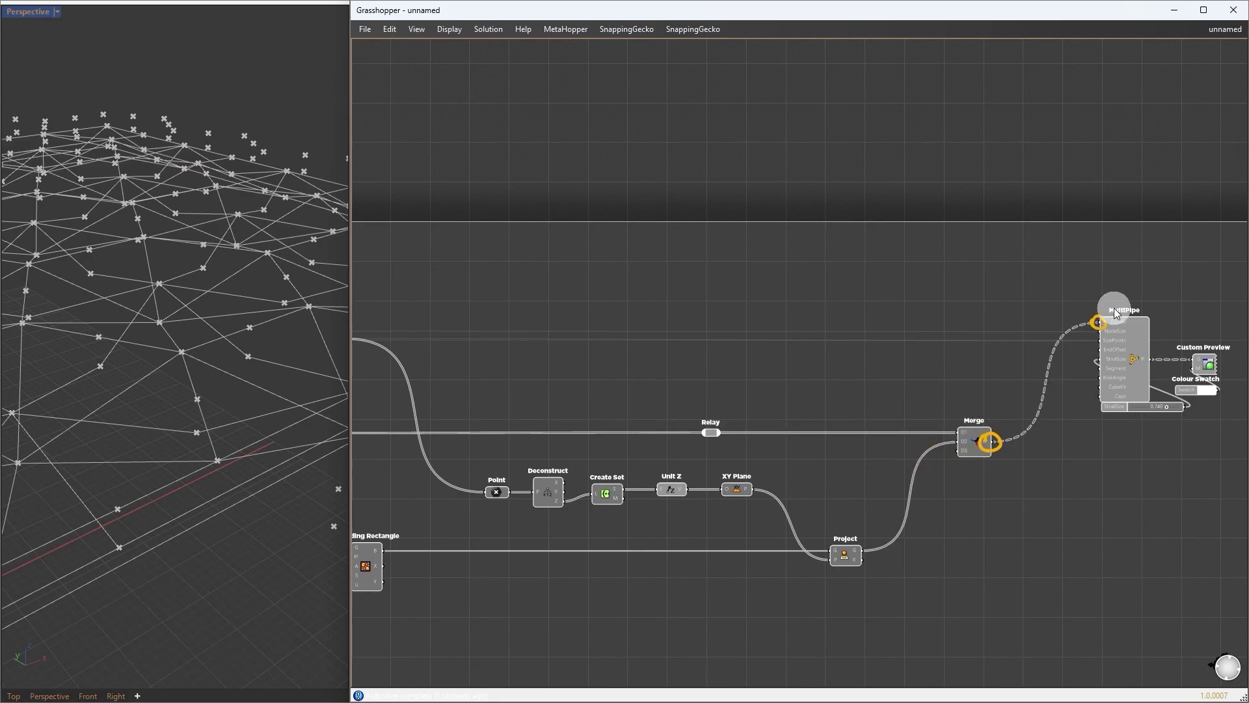
right_click(988, 442)
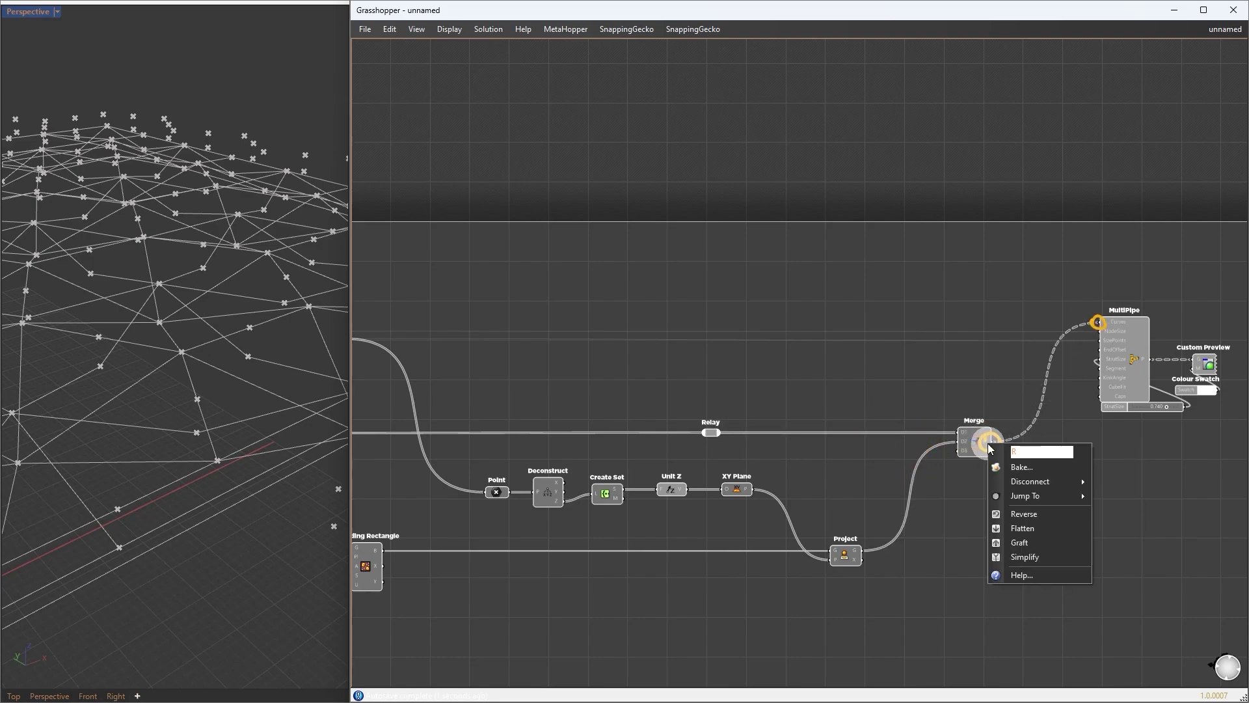
left_click(1016, 526)
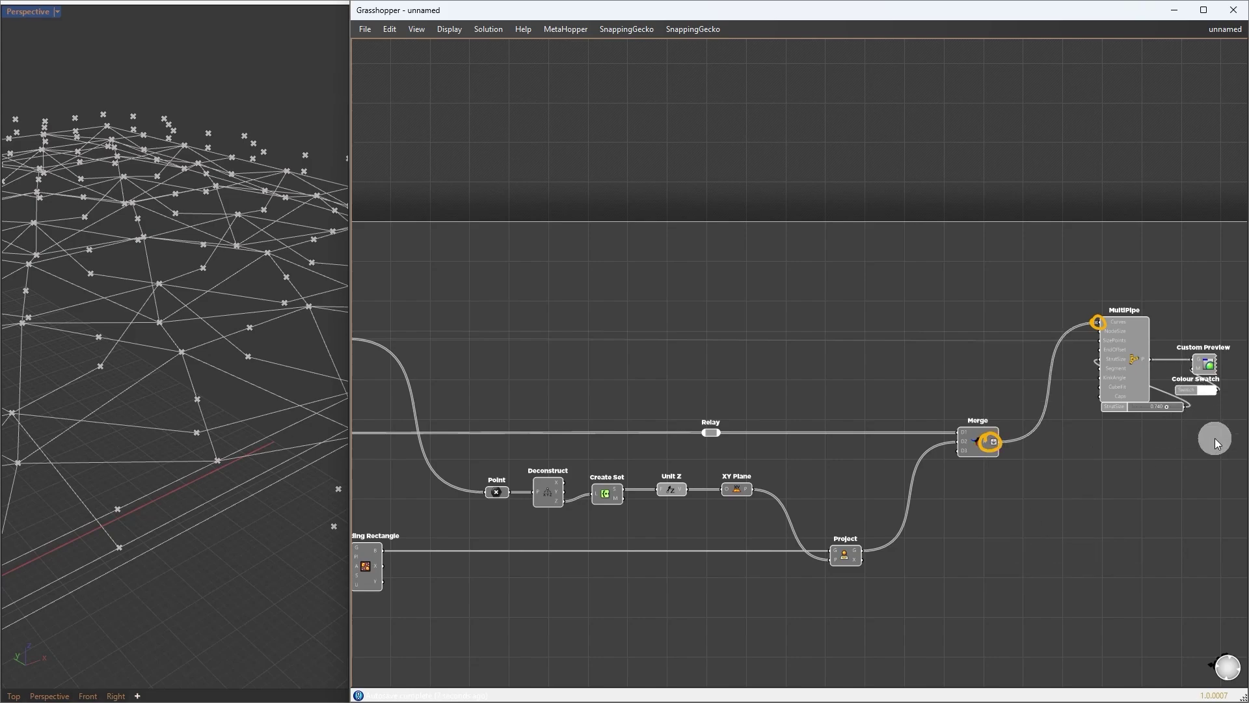
Turn the pipe's Custom Preview back on and examine closely where the struts meet the border
left_click_drag(1215, 438, 1191, 313)
middle_click(1210, 279)
left_click(1234, 251)
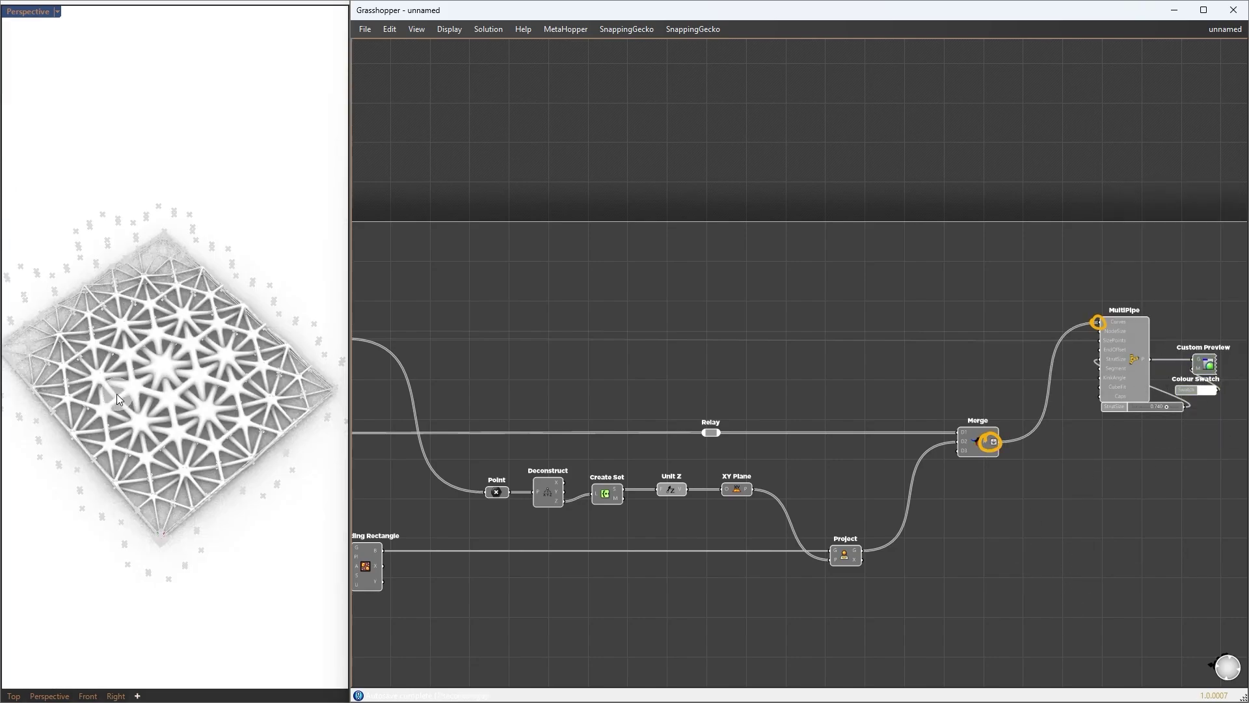
right_click_drag(195, 364, 217, 460)
scroll(221, 434, "up", 8)
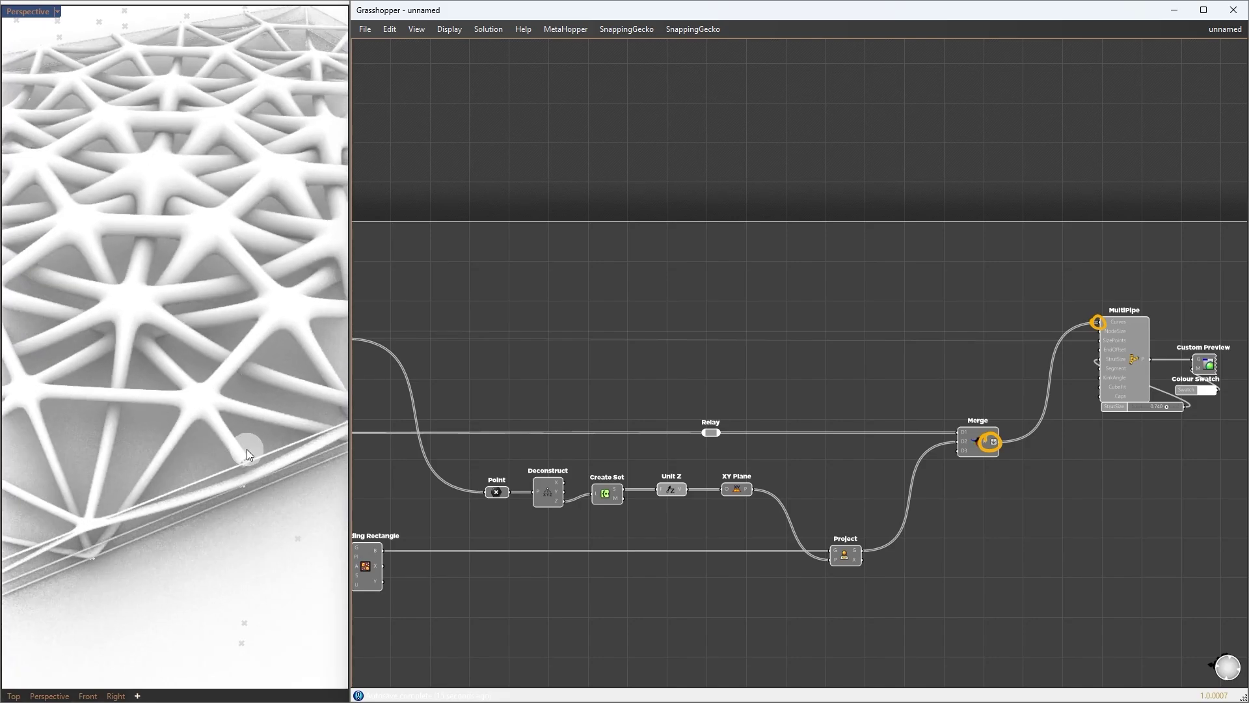
scroll(246, 442, "up", 8)
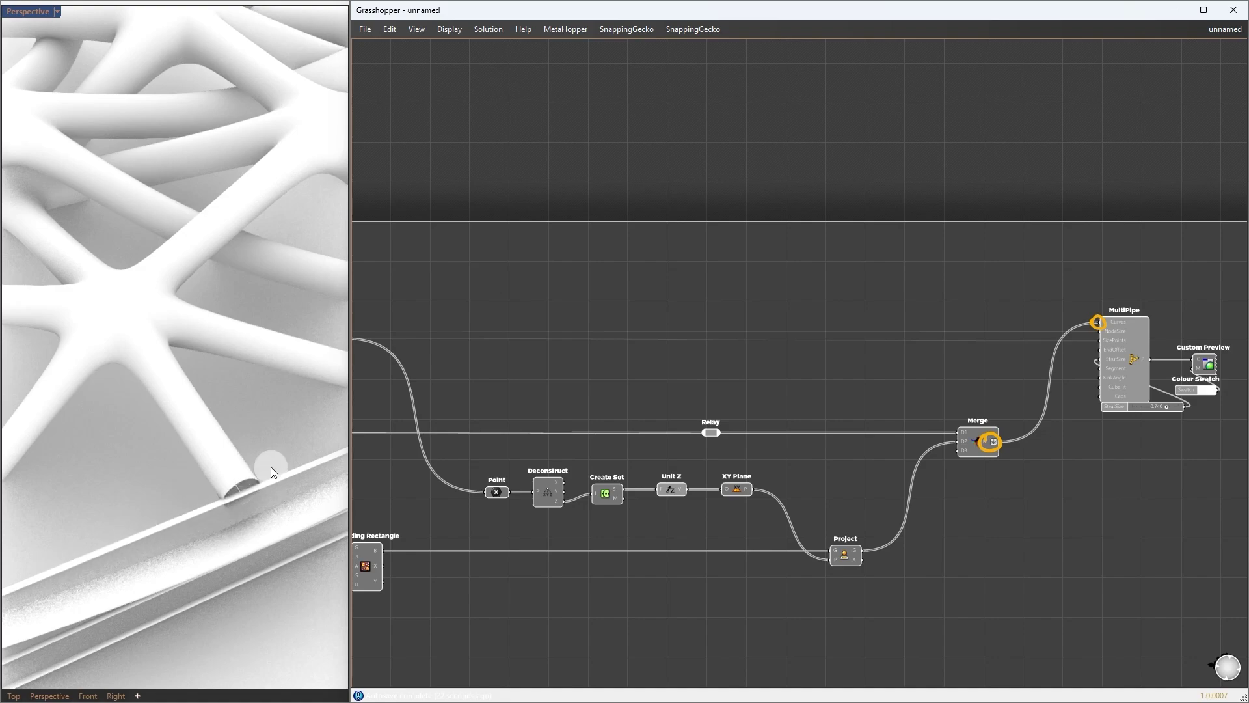
scroll(219, 452, "down", 3)
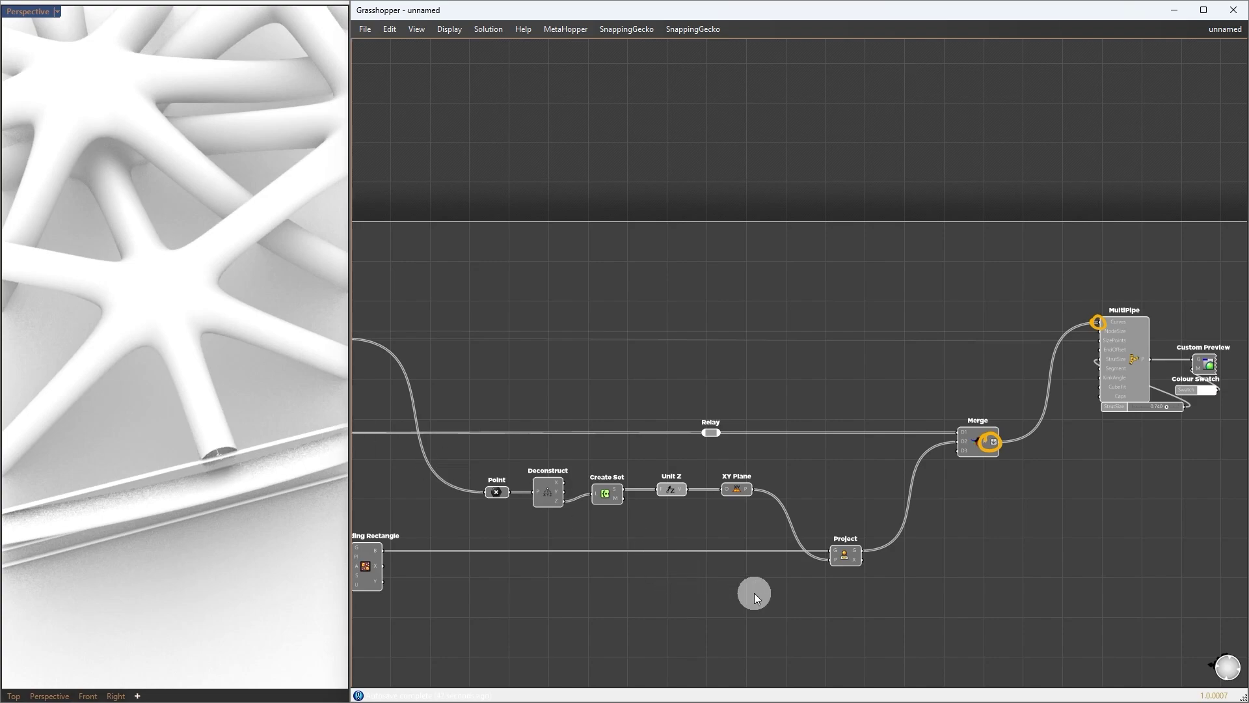
Make room between Project and Merge, insert a Shatter component on that connection and check its runtime warning
left_click_drag(908, 508, 927, 501, "alt")
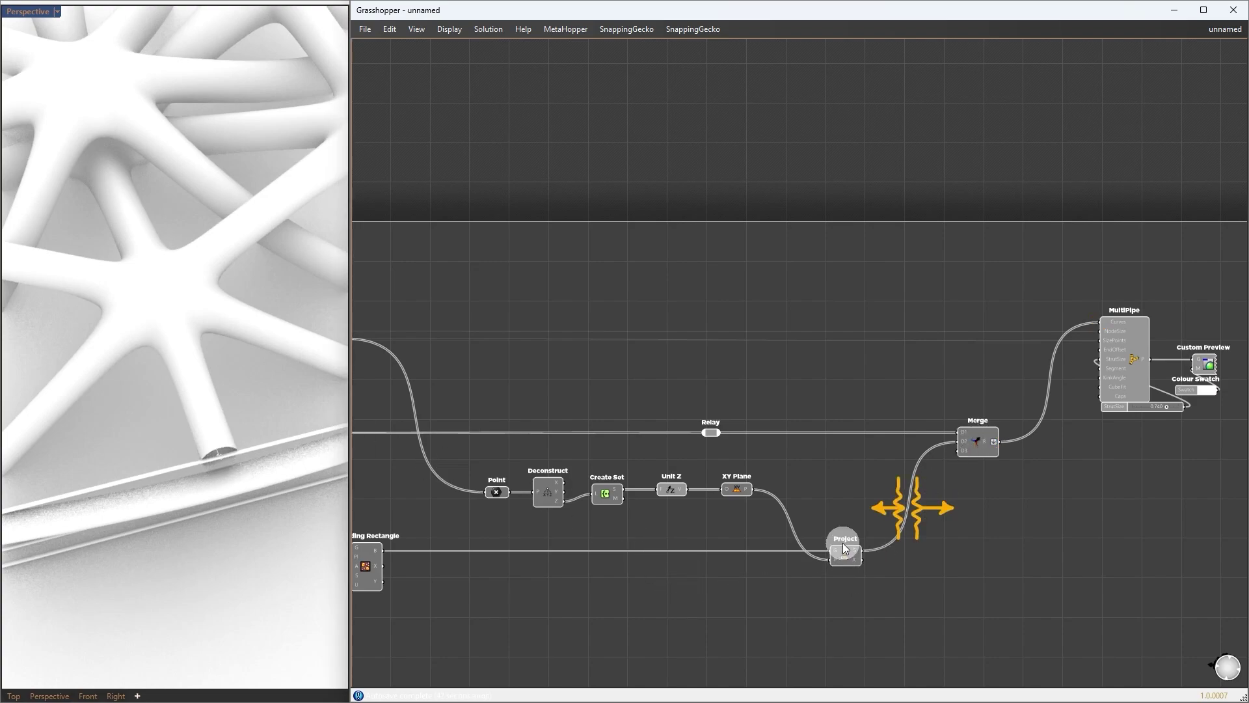
left_click_drag(845, 532, 518, 532, "alt")
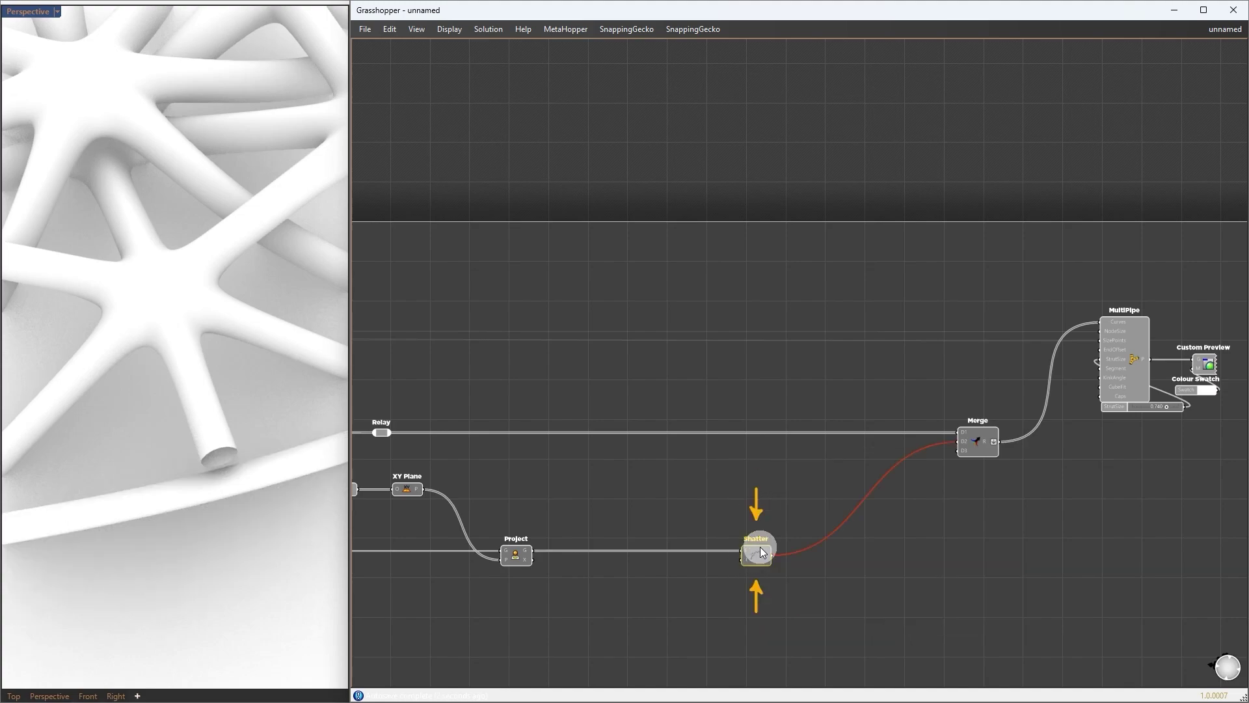
right_click(755, 554)
mouse_move(884, 642)
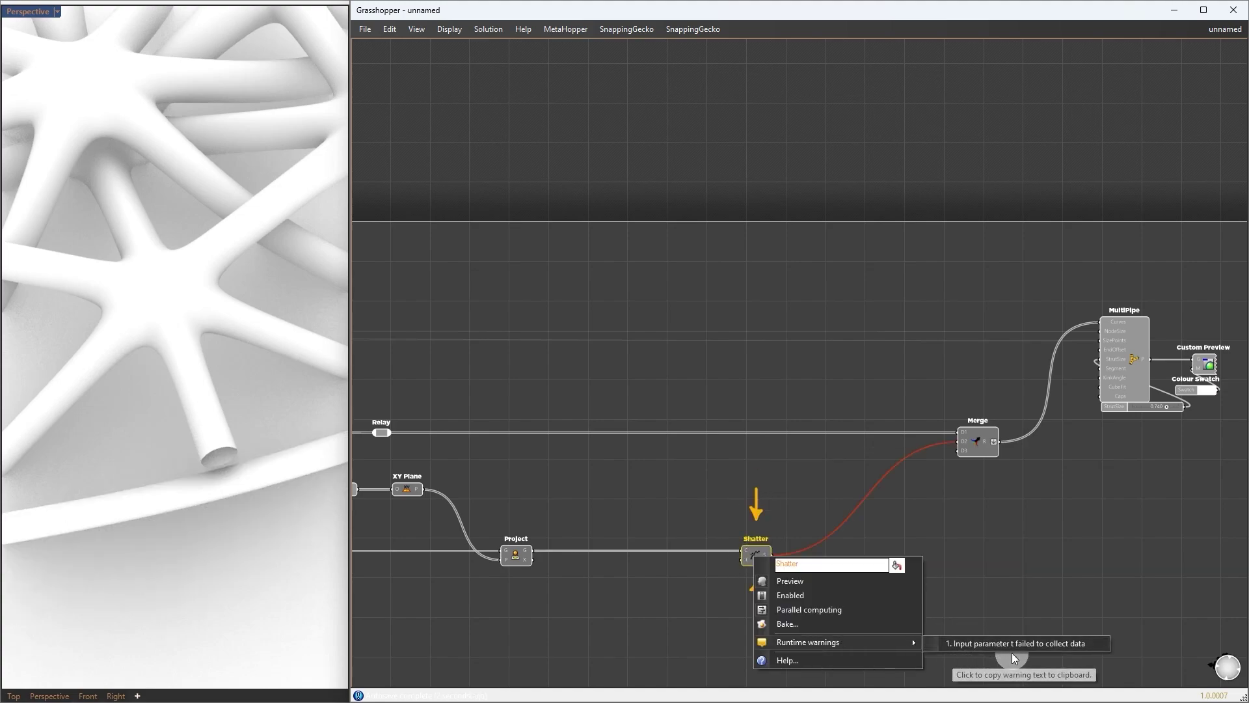
left_click(985, 642)
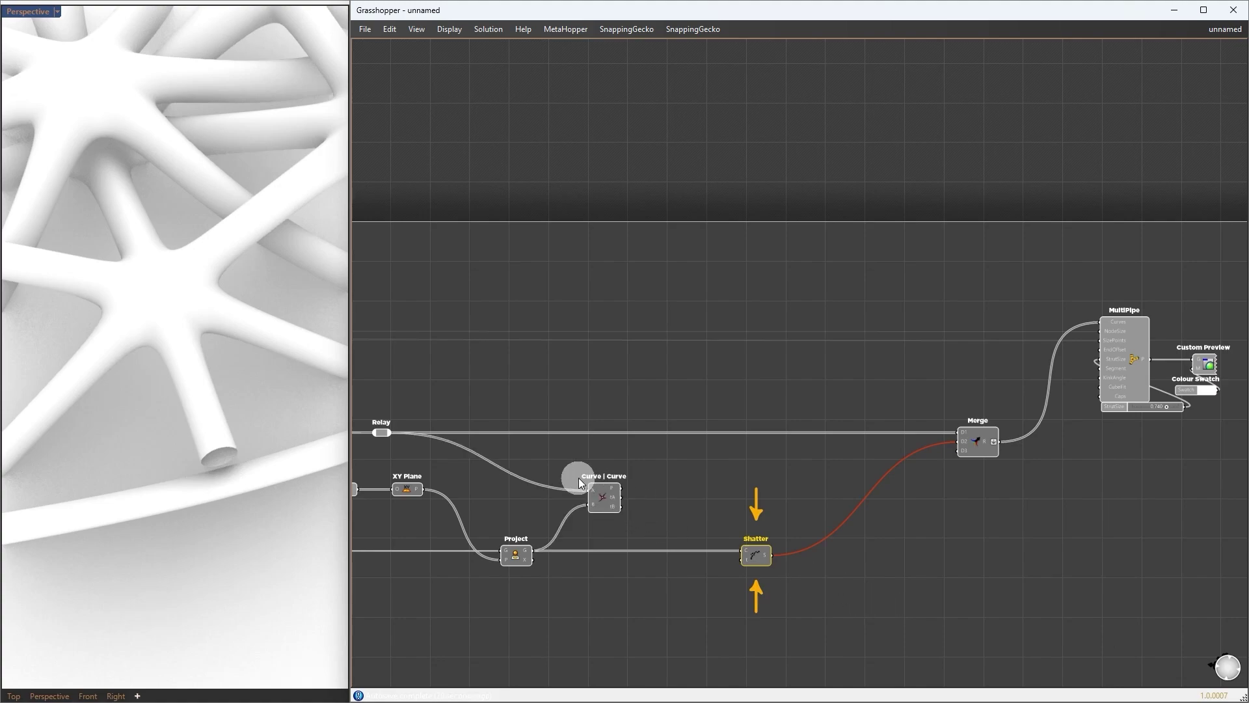
Intersect the relayed pattern curves with the projected rectangles using Curve | Curve, and graft Project's geometry output
left_click(381, 432)
right_click(526, 550)
left_click(558, 649)
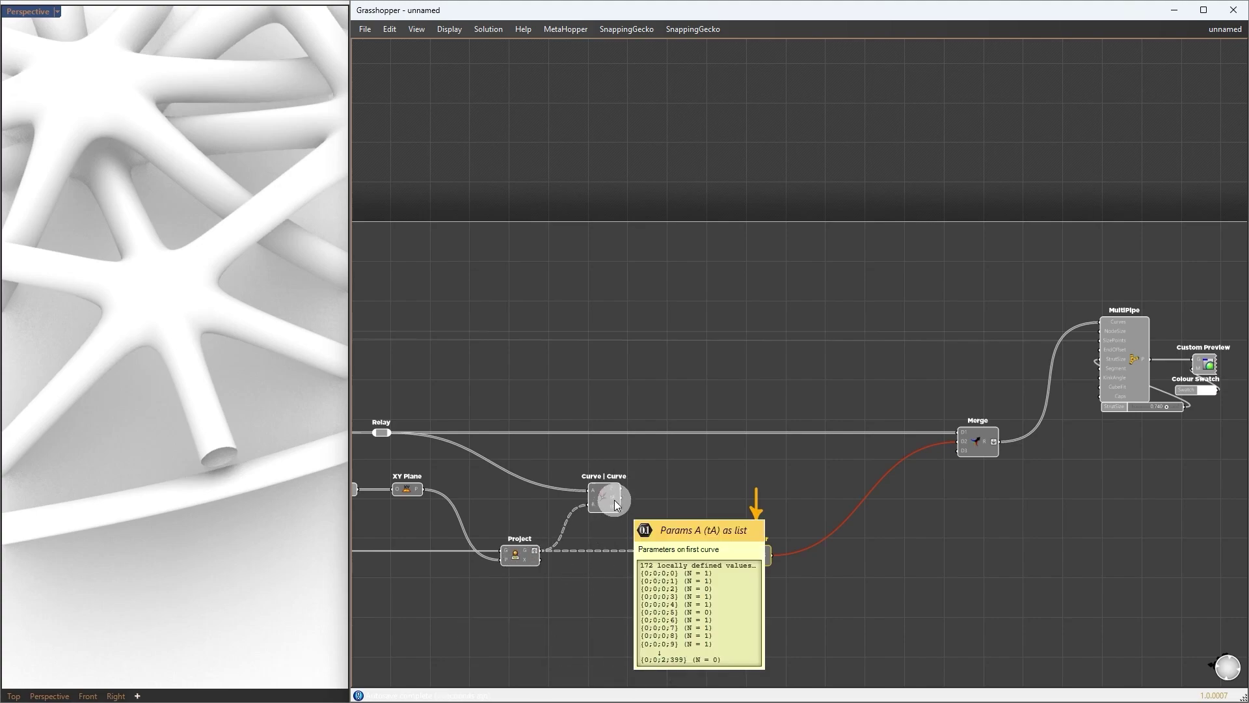
Inspect the data tree of Curve | Curve's second-curve parameters with a Param Viewer
double_click(720, 472)
left_click_drag(720, 472, 774, 379)
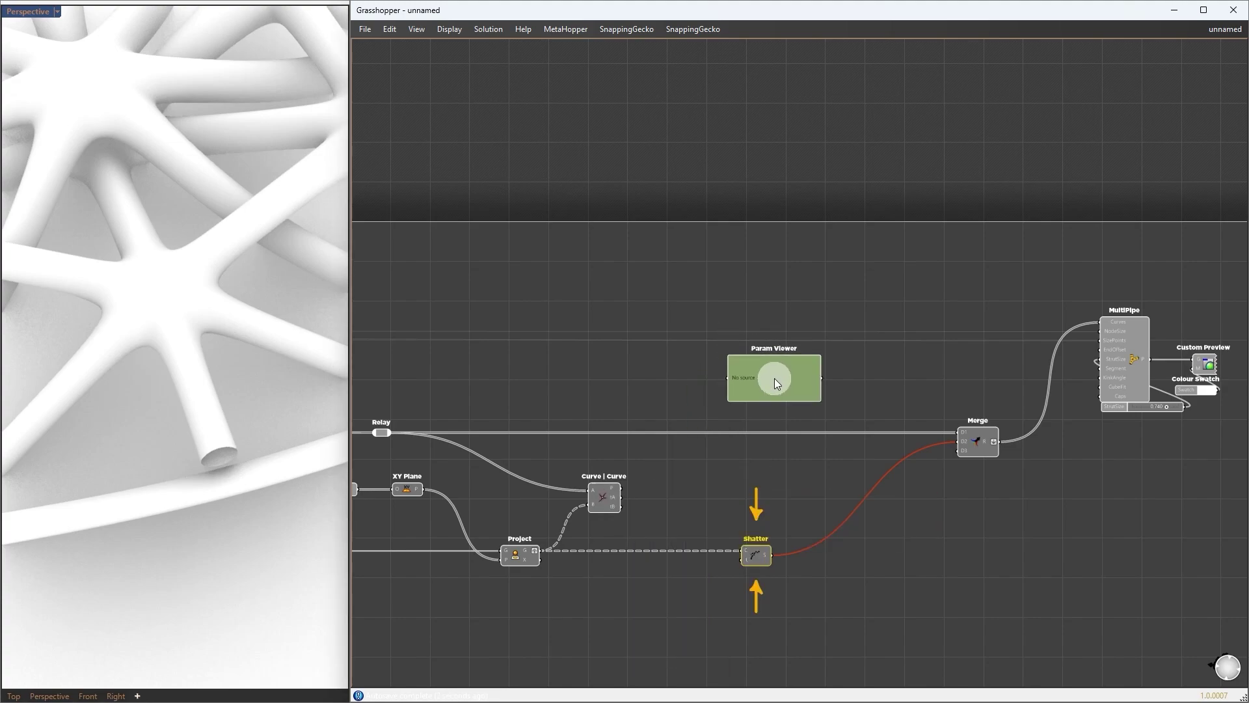
left_click_drag(628, 507, 739, 372)
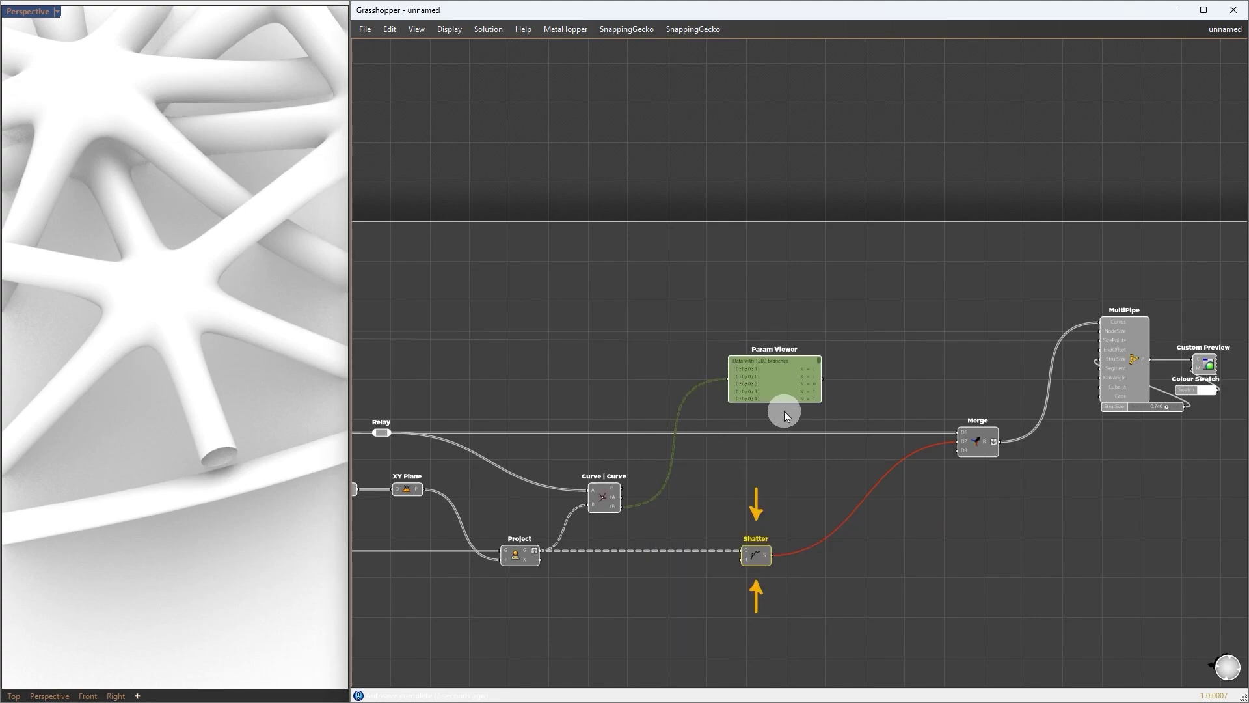
Run the second-curve intersection parameters through Trim Tree, feed them to Shatter's parameter input and delete the Param Viewer
left_click_drag(541, 550, 718, 405)
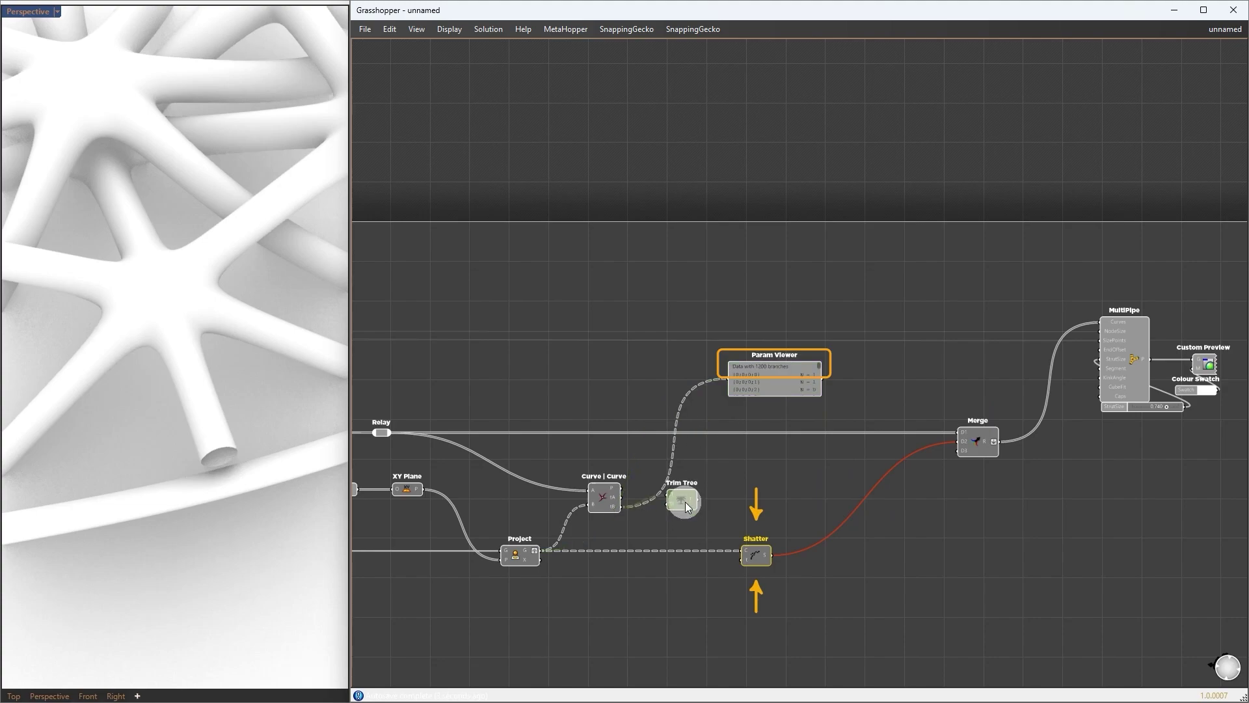
left_click_drag(683, 501, 745, 378)
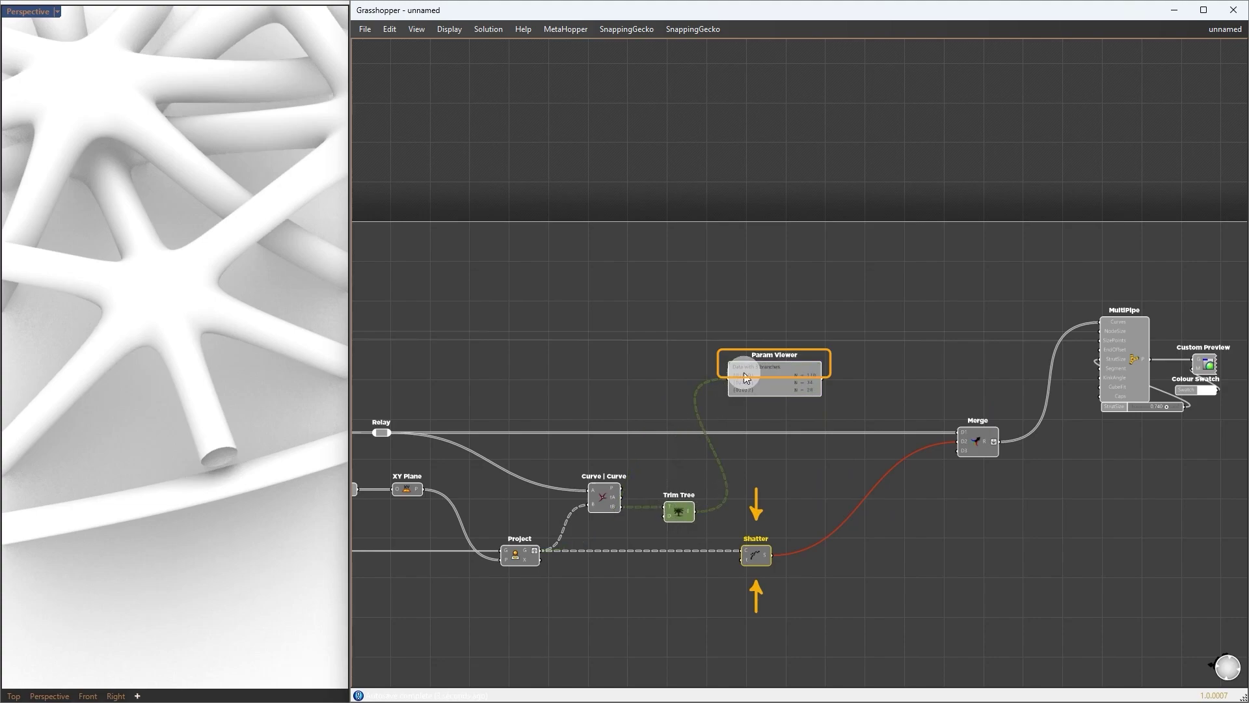
left_click(818, 380)
key("Delete")
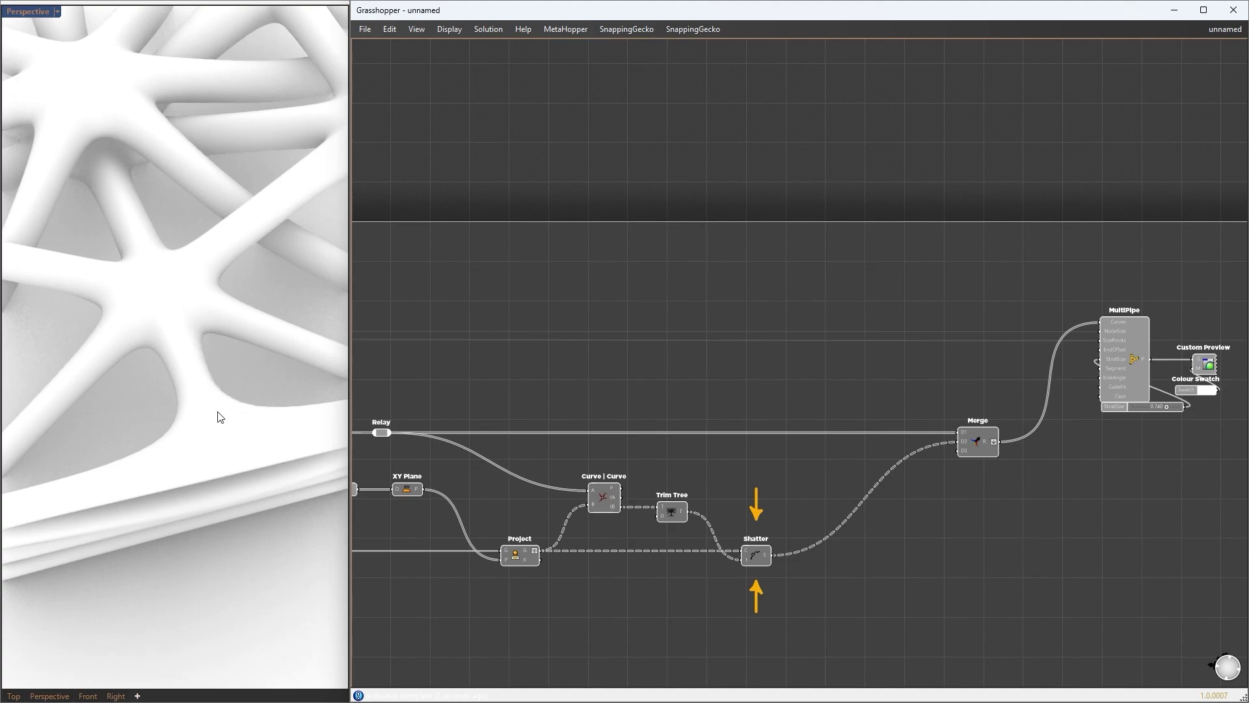
Examine the strut-to-border joints along the panel's edges and corners from several angles
scroll(239, 467, "down", 12)
scroll(140, 456, "up", 7)
right_click_drag(140, 455, 315, 455)
scroll(298, 434, "down", 3)
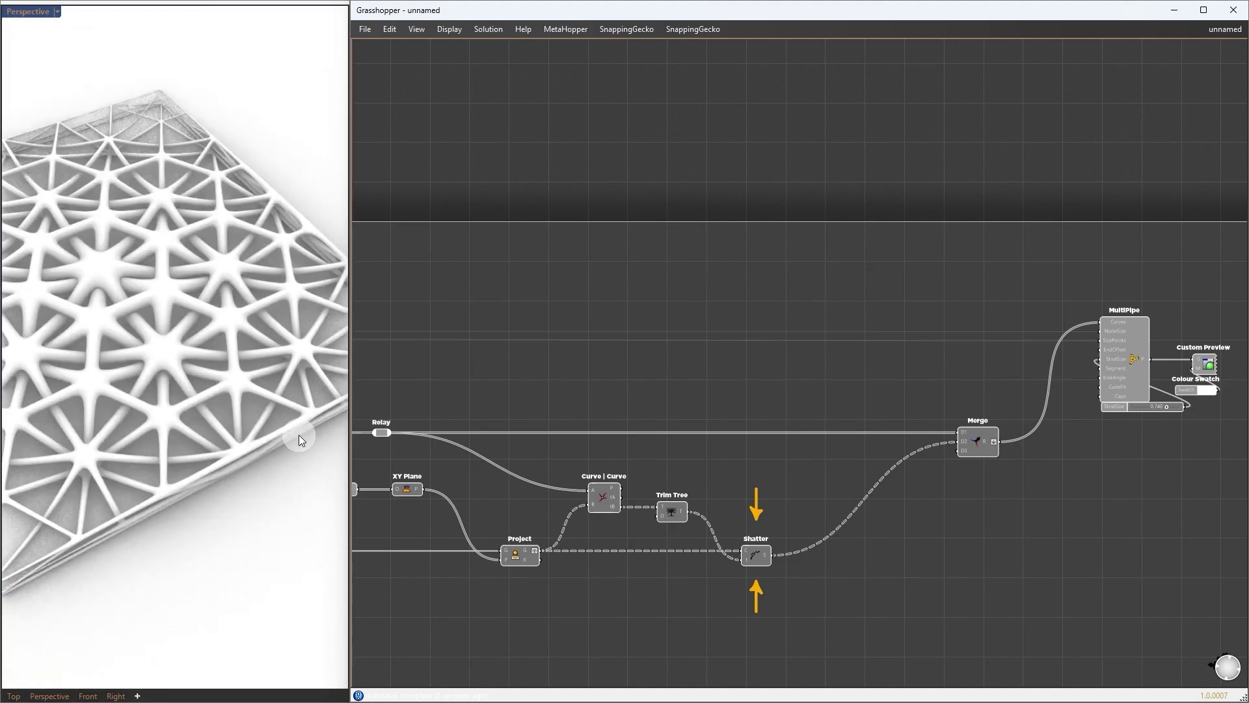
scroll(83, 529, "up", 4)
right_click_drag(84, 529, 195, 497)
scroll(185, 505, "down", 5)
scroll(253, 490, "up", 8)
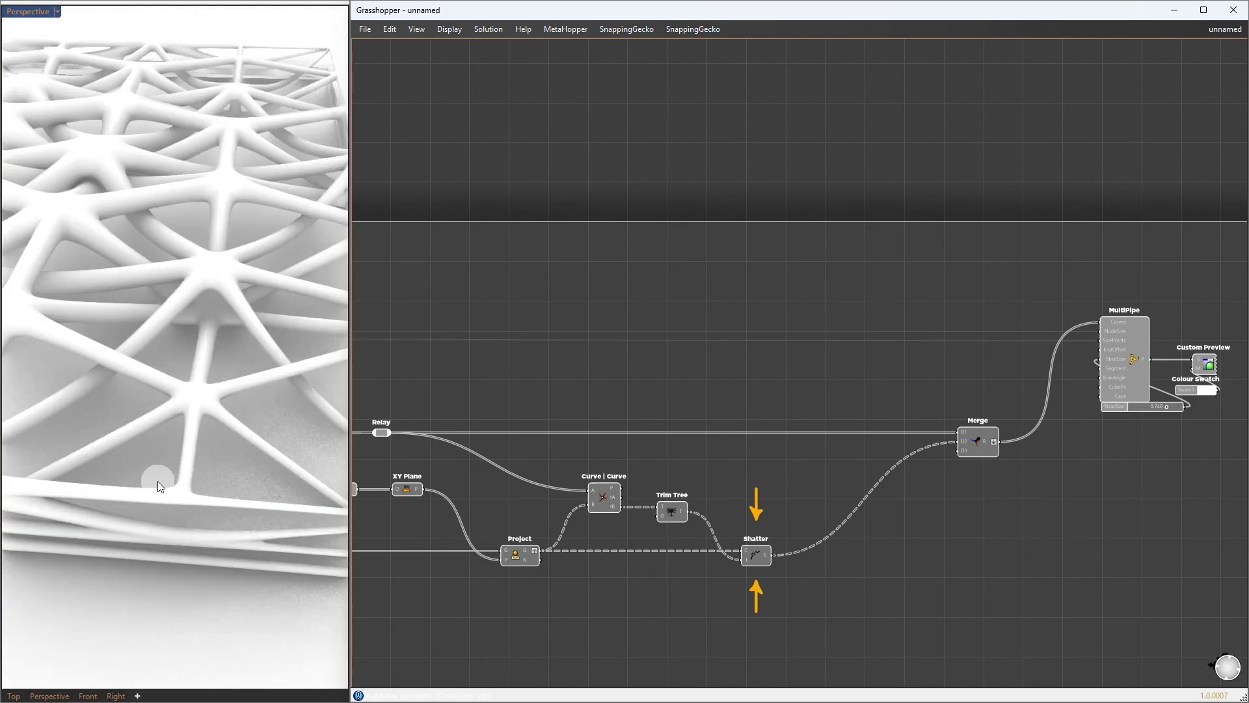
scroll(211, 529, "down", 10)
scroll(88, 478, "up", 1)
right_click_drag(88, 478, 171, 535)
scroll(233, 483, "down", 2)
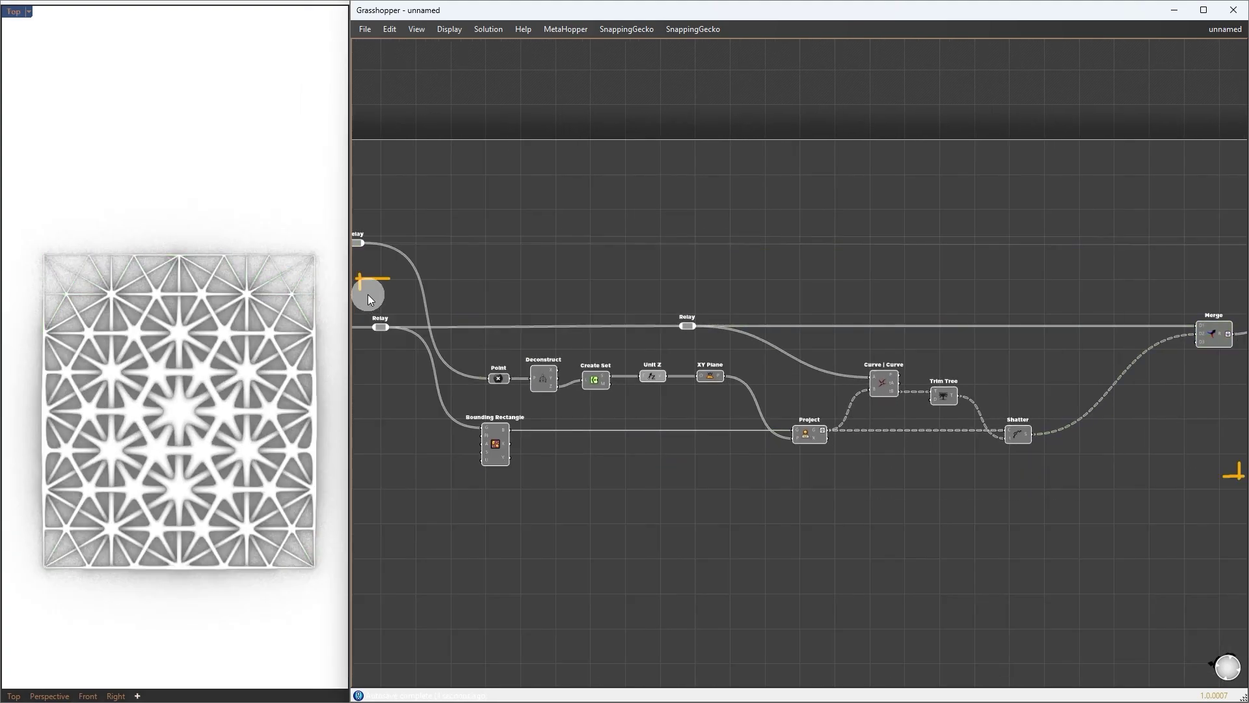
Group the border components from Point and Bounding Rectangle through to Merge
left_click_drag(368, 294, 1243, 475)
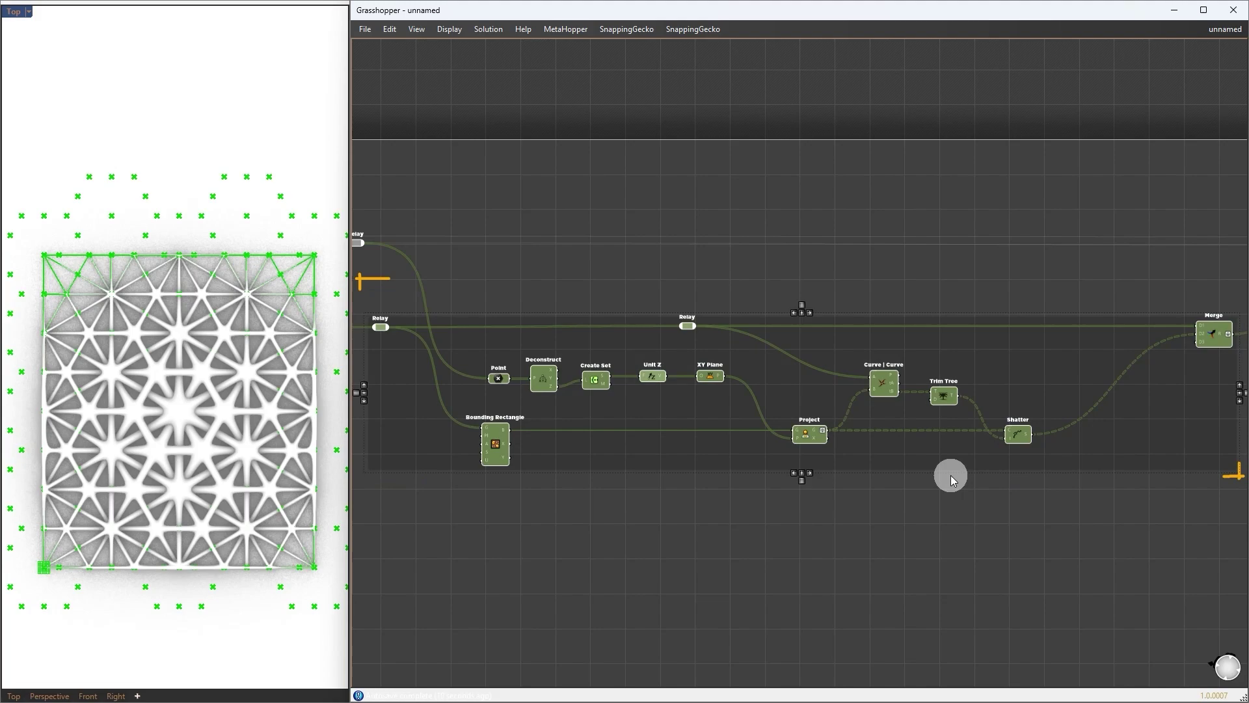
left_click(872, 535)
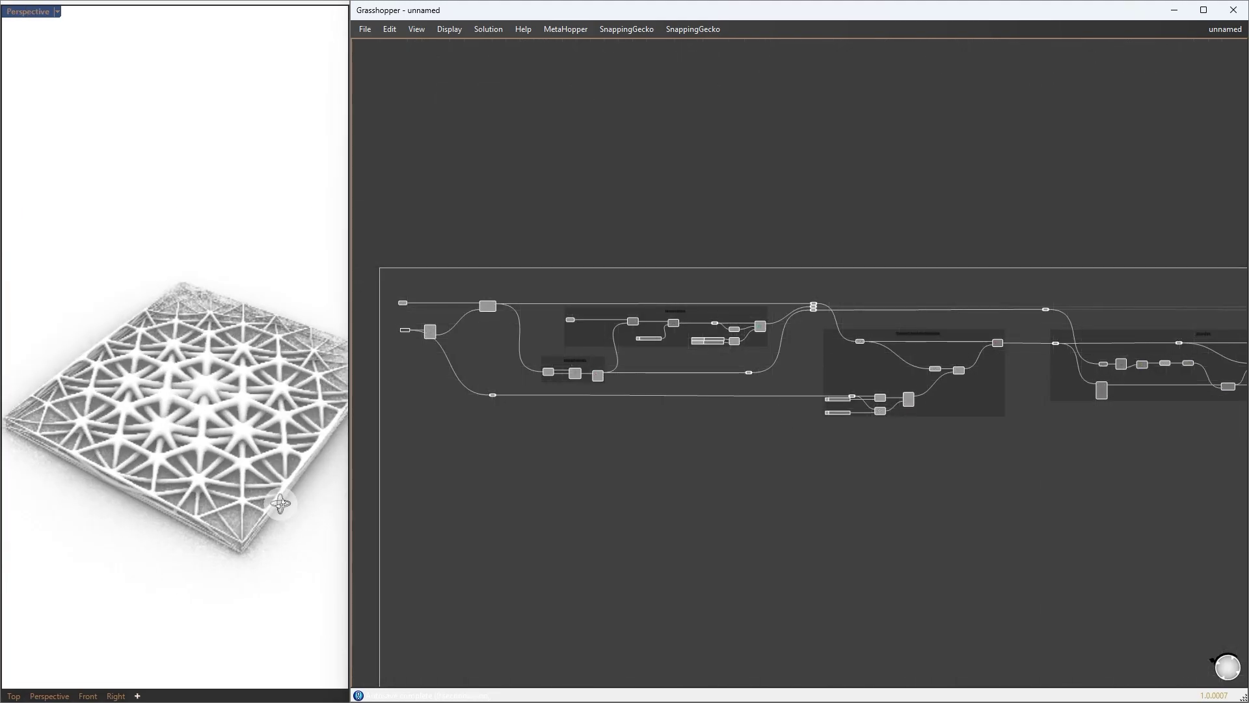
Add an Offset Curve component fed by the Select Inside Region rectangle, with a Distance slider of 3.000
right_click_drag(280, 520, 304, 498)
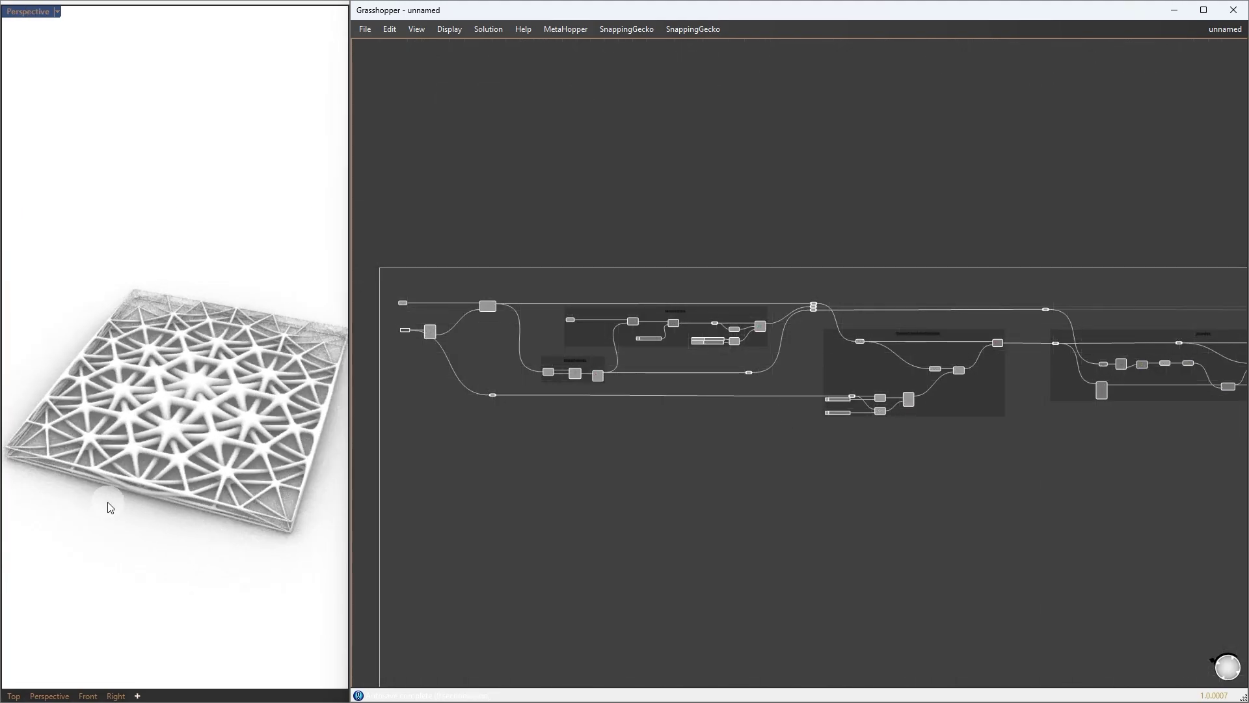
right_click_drag(108, 502, 202, 440)
scroll(256, 499, "up", 5)
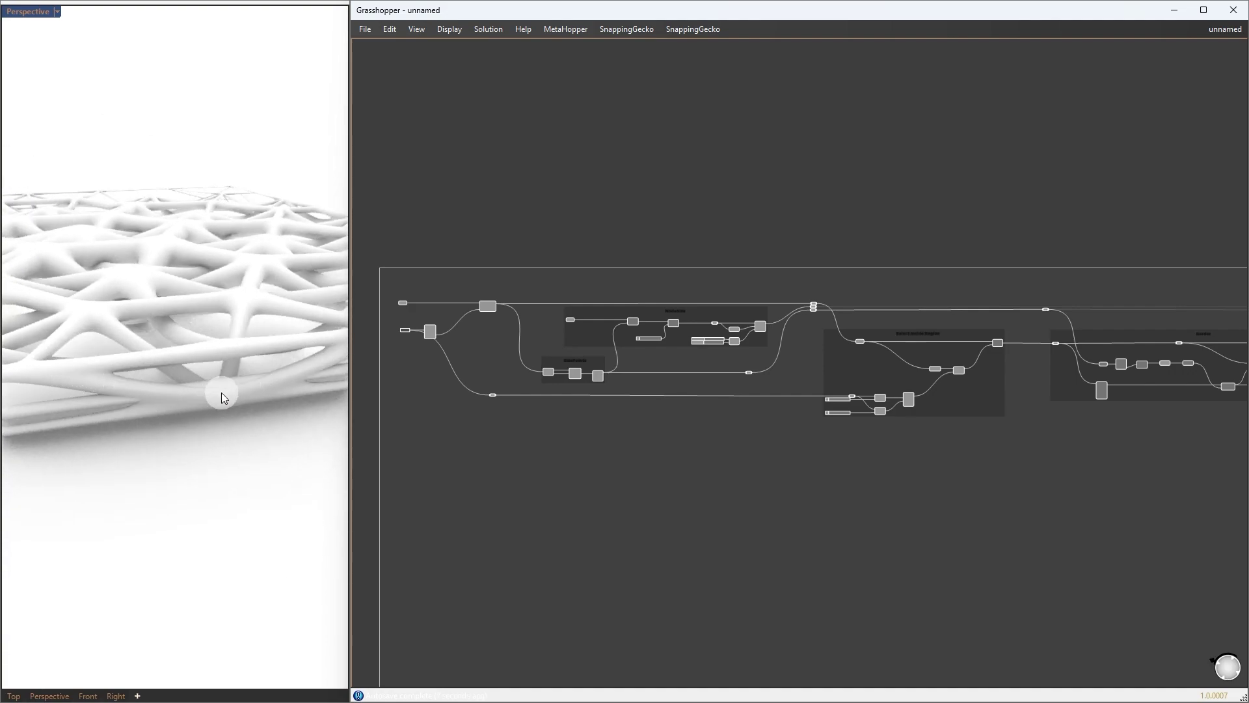
right_click_drag(144, 415, 96, 415)
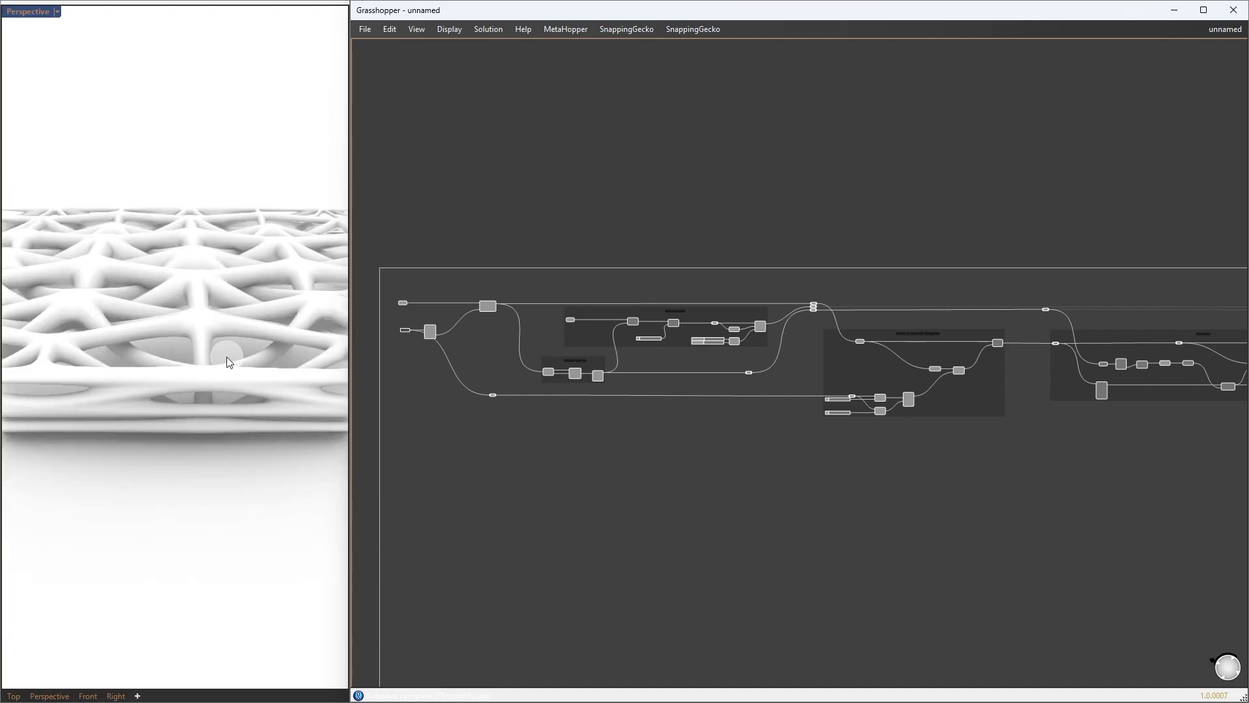
left_click(892, 374)
scroll(892, 375, "up", 4)
double_click(908, 588)
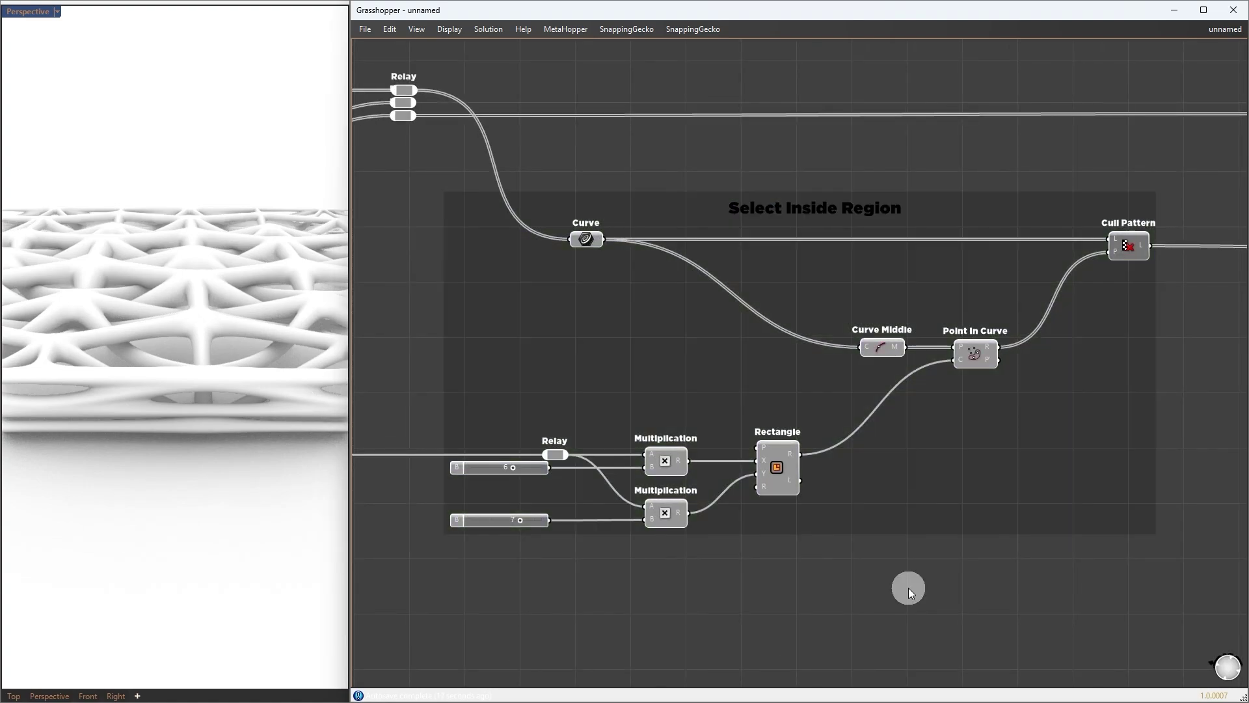
type("offs")
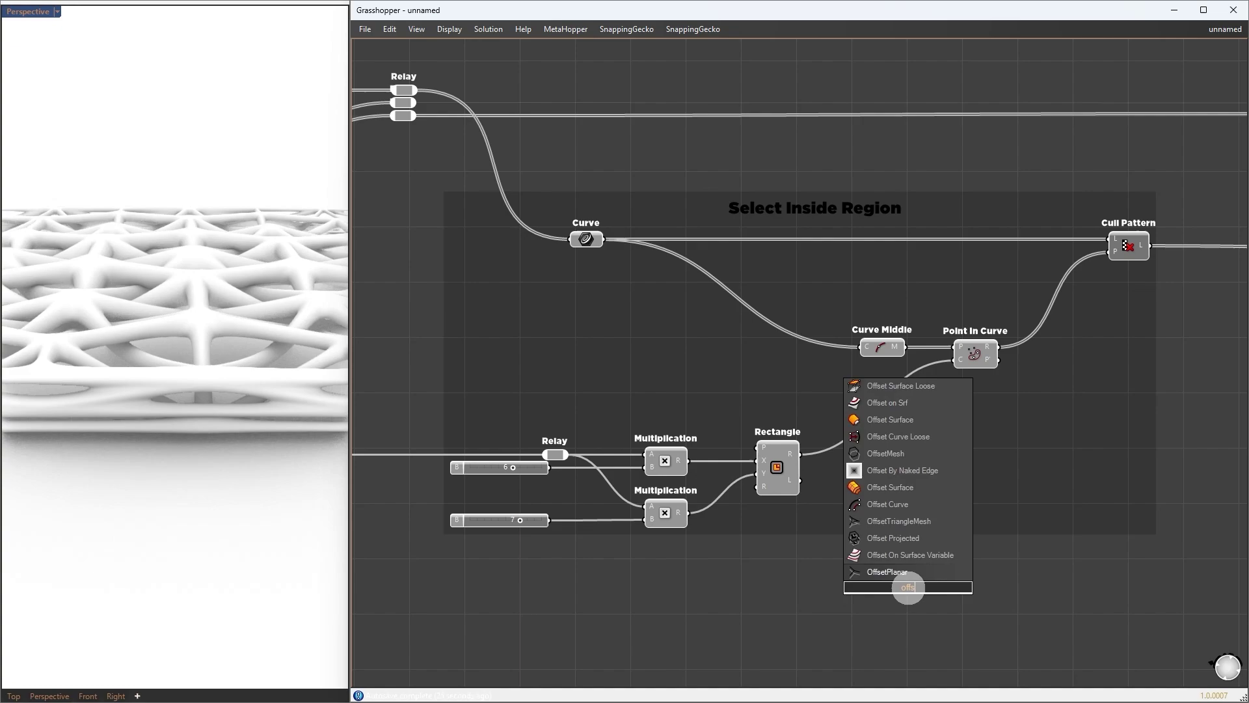
type("et curve")
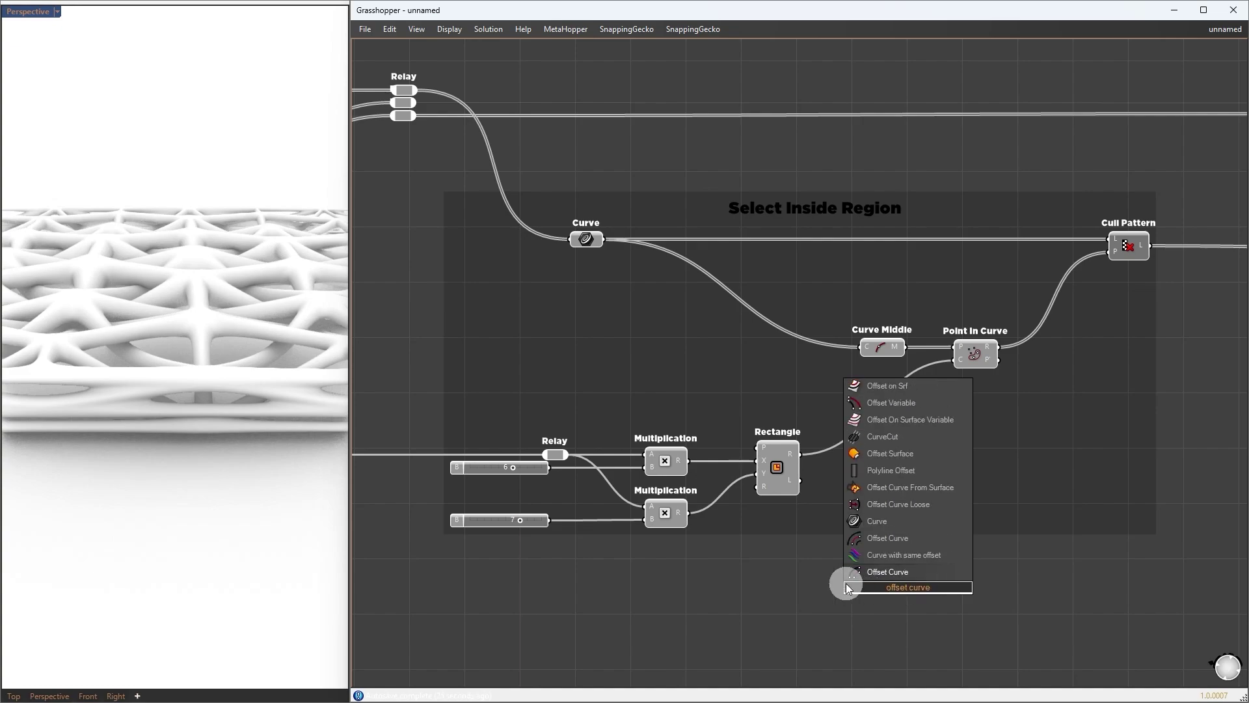
key("Return")
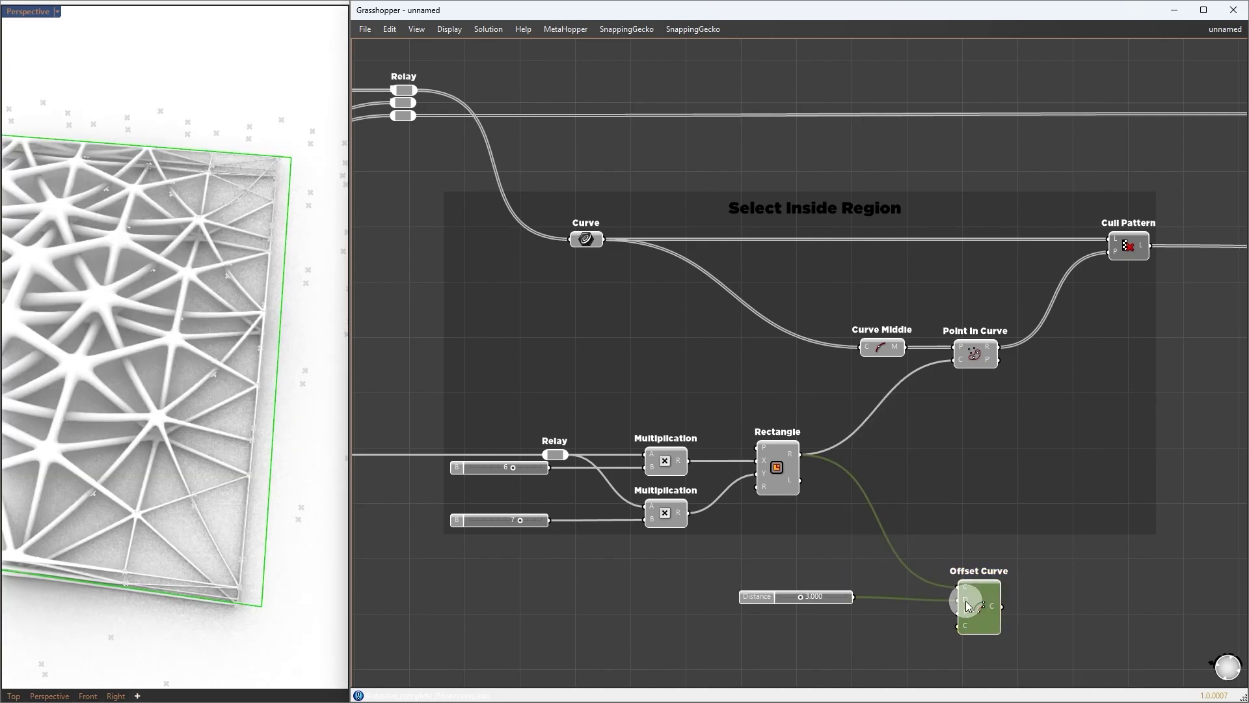
Apply the expression -x to Offset Curve's Distance input so the rectangle offsets inward
right_click(966, 605)
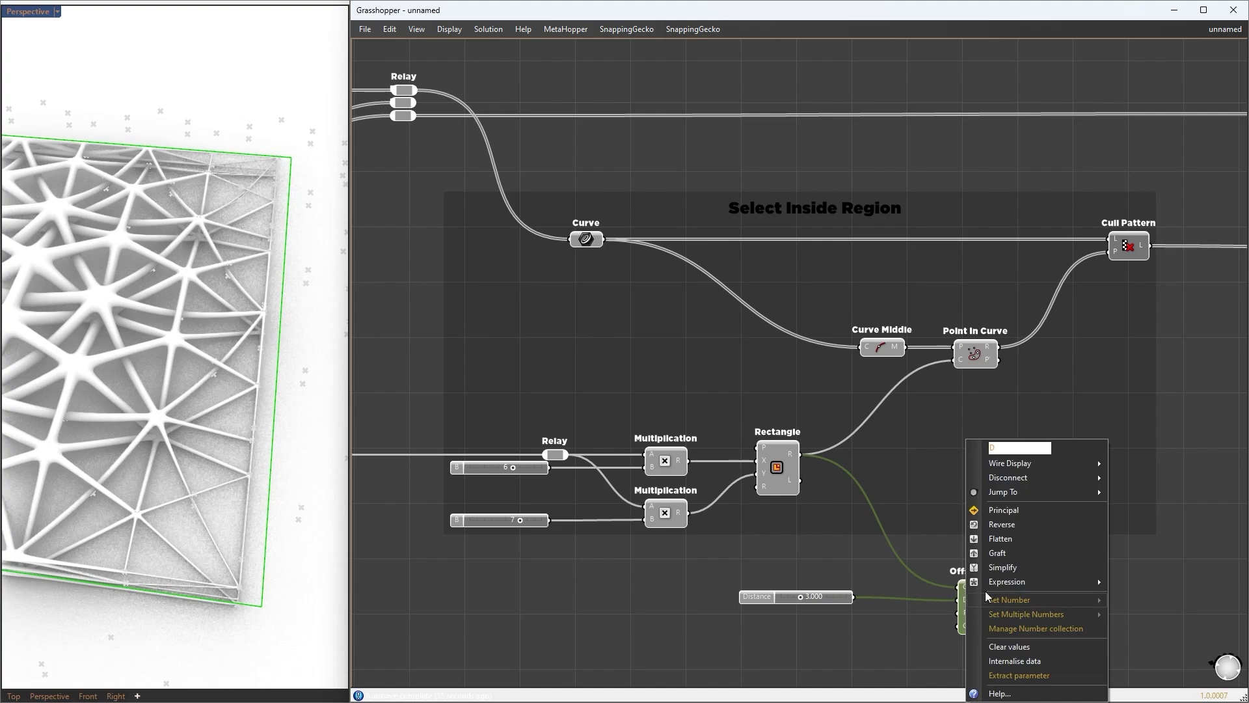
mouse_move(998, 582)
type("-")
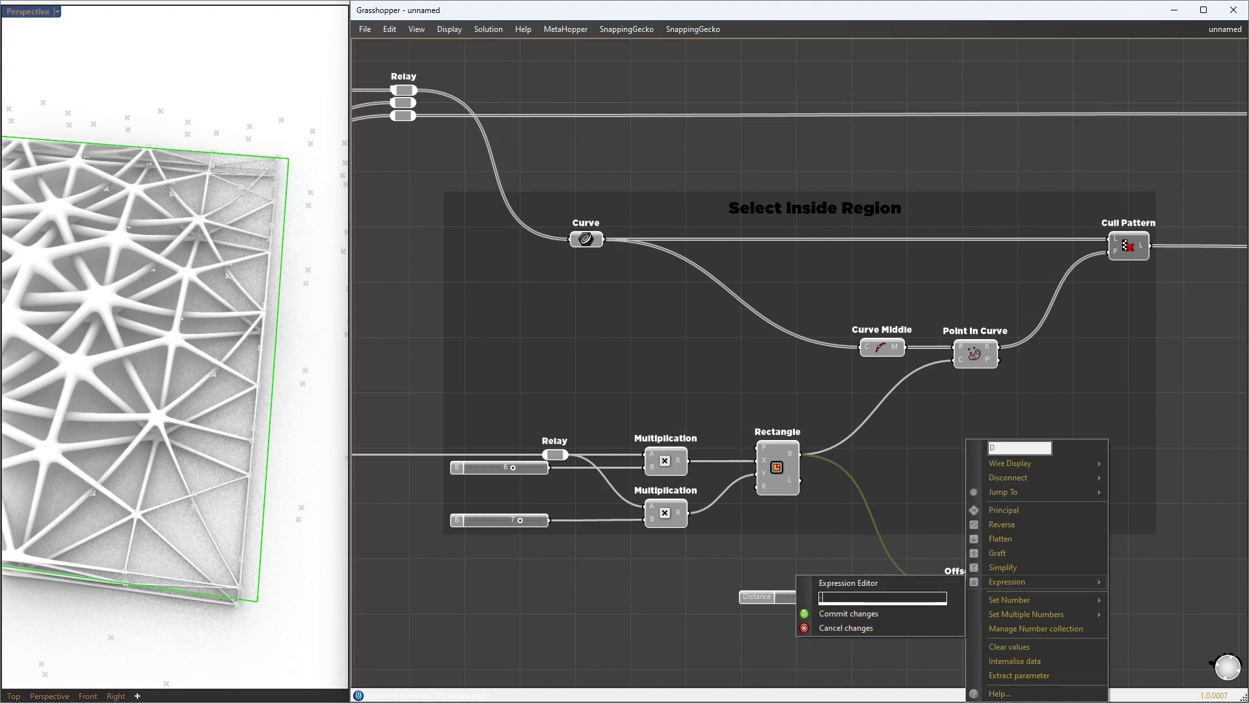
type("x")
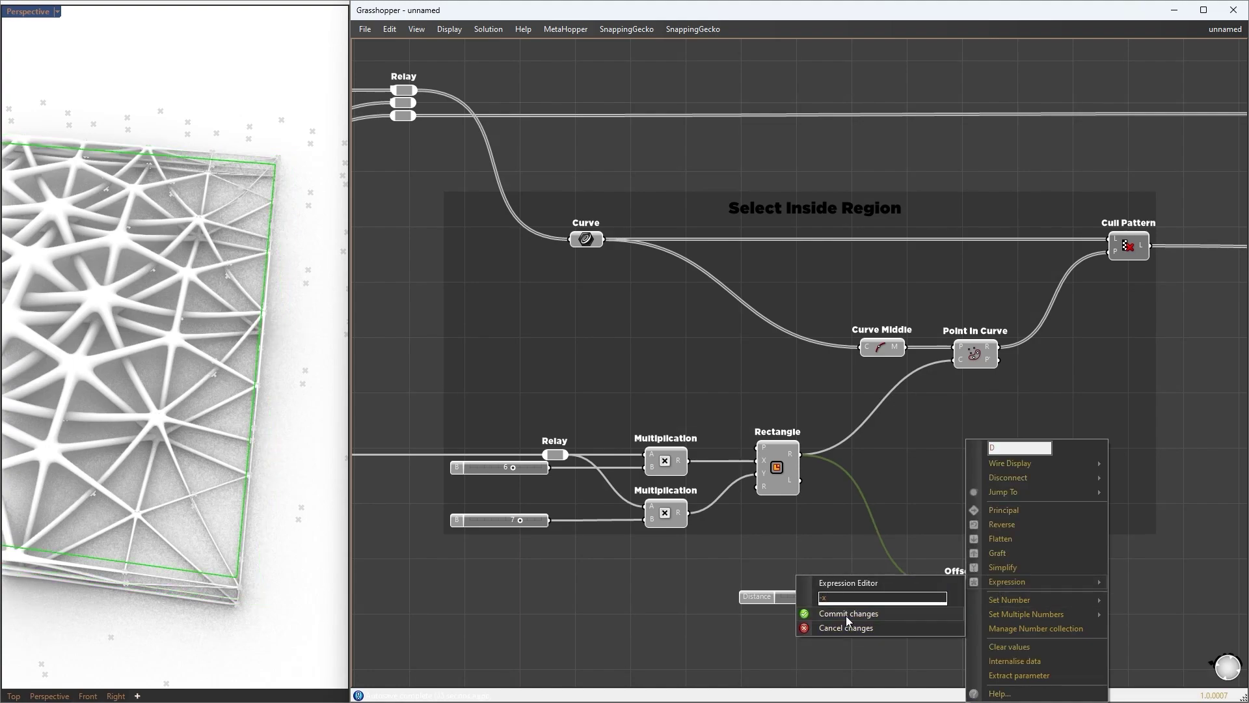
left_click(846, 614)
scroll(120, 573, "down", 5)
scroll(120, 572, "up", 5)
right_click_drag(120, 572, 195, 412)
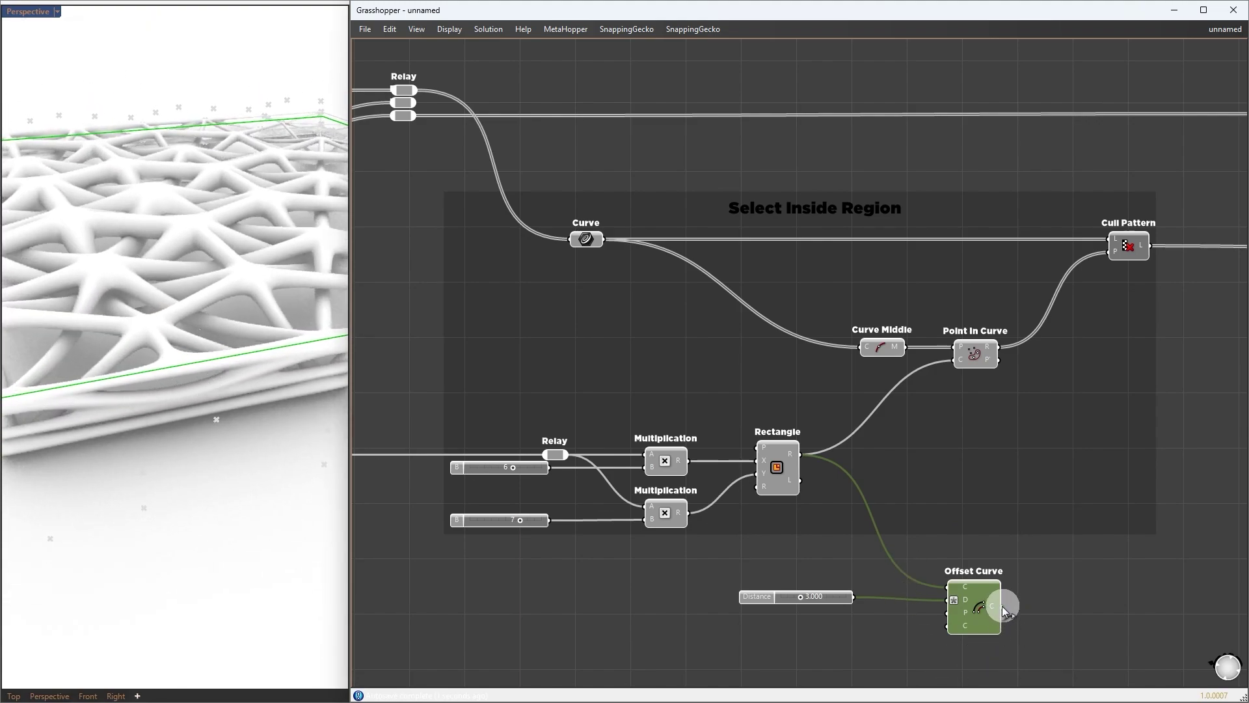
Feed the offset rectangle to Point In Curve's curve input and tuck Offset Curve and its slider beside Rectangle
left_click_drag(1002, 606, 952, 363)
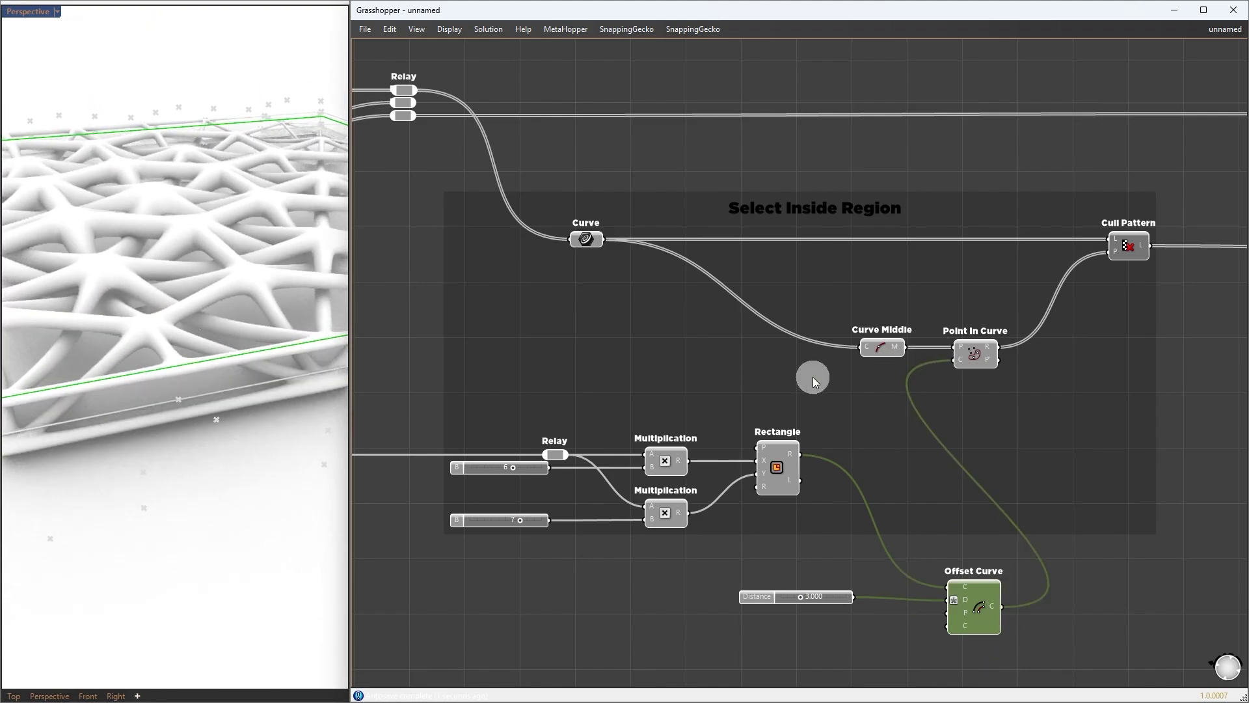
left_click_drag(984, 653, 736, 573)
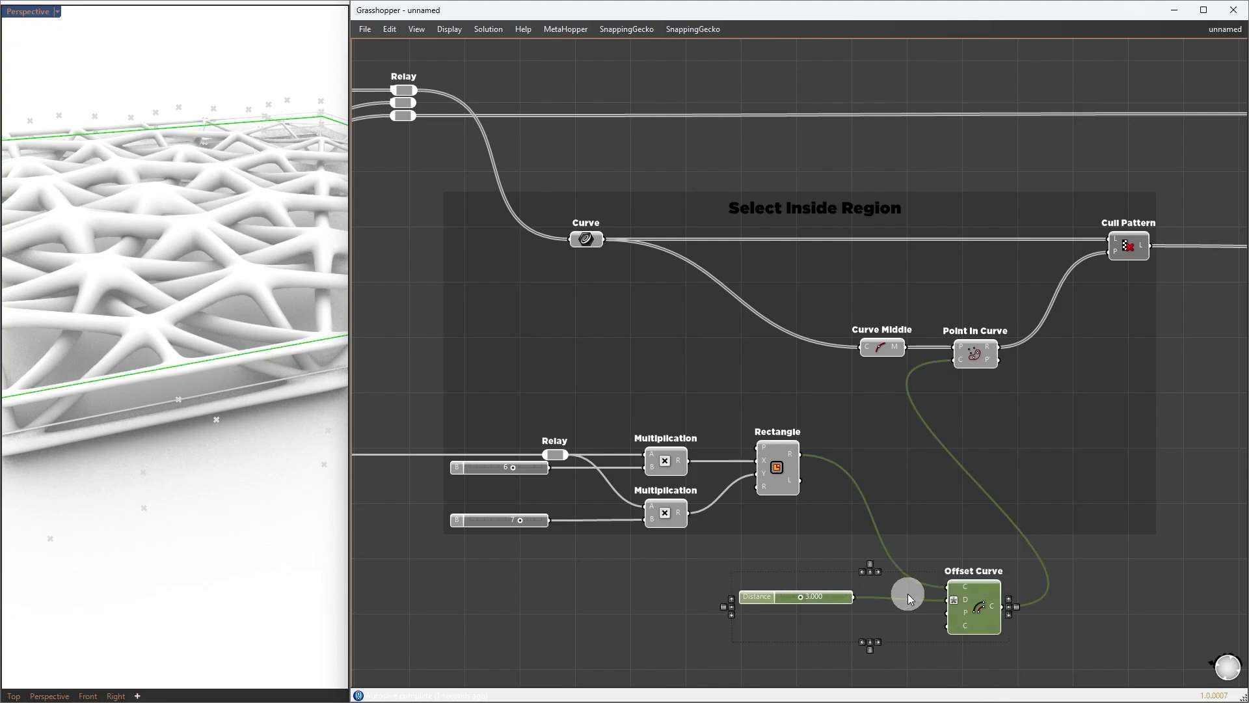
left_click_drag(973, 605, 900, 475)
left_click(857, 609)
left_click_drag(686, 472, 848, 520)
left_click(860, 611)
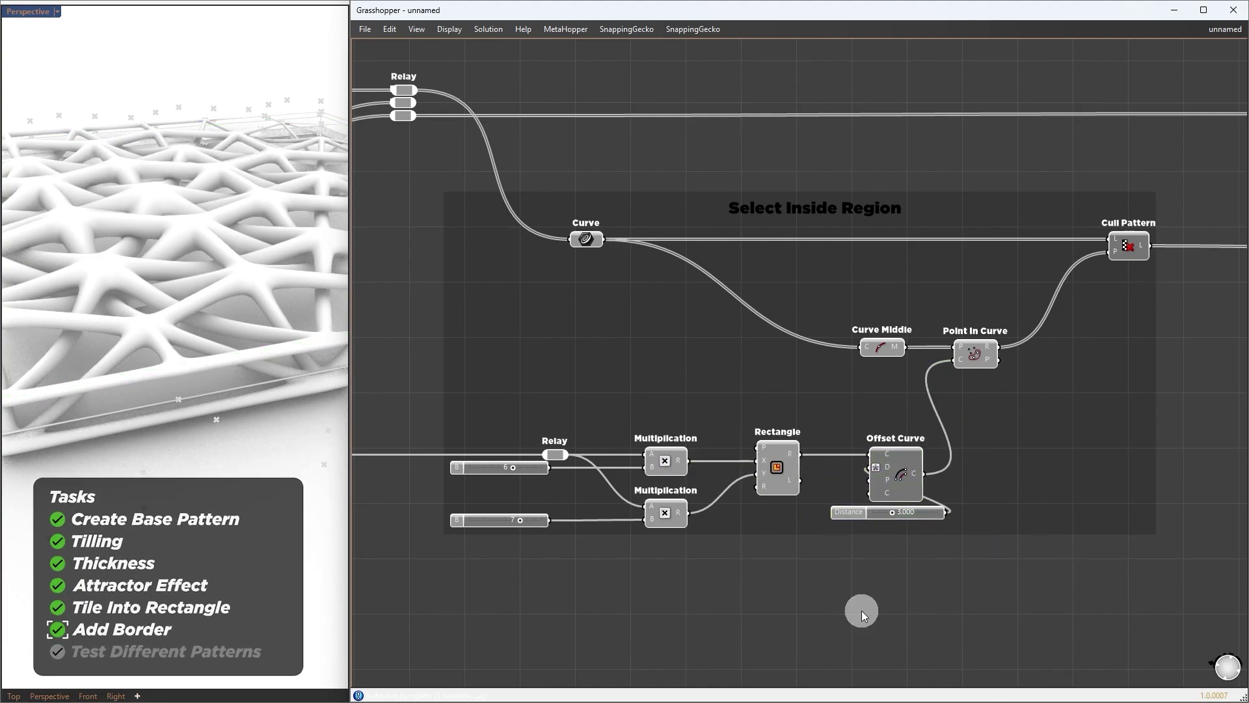
Review the whole definition and the bordered panel, and examine base pattern 01 in the second Rhino viewport
key("ctrl+0")
right_click_drag(162, 388, 260, 489)
scroll(232, 447, "down", 8)
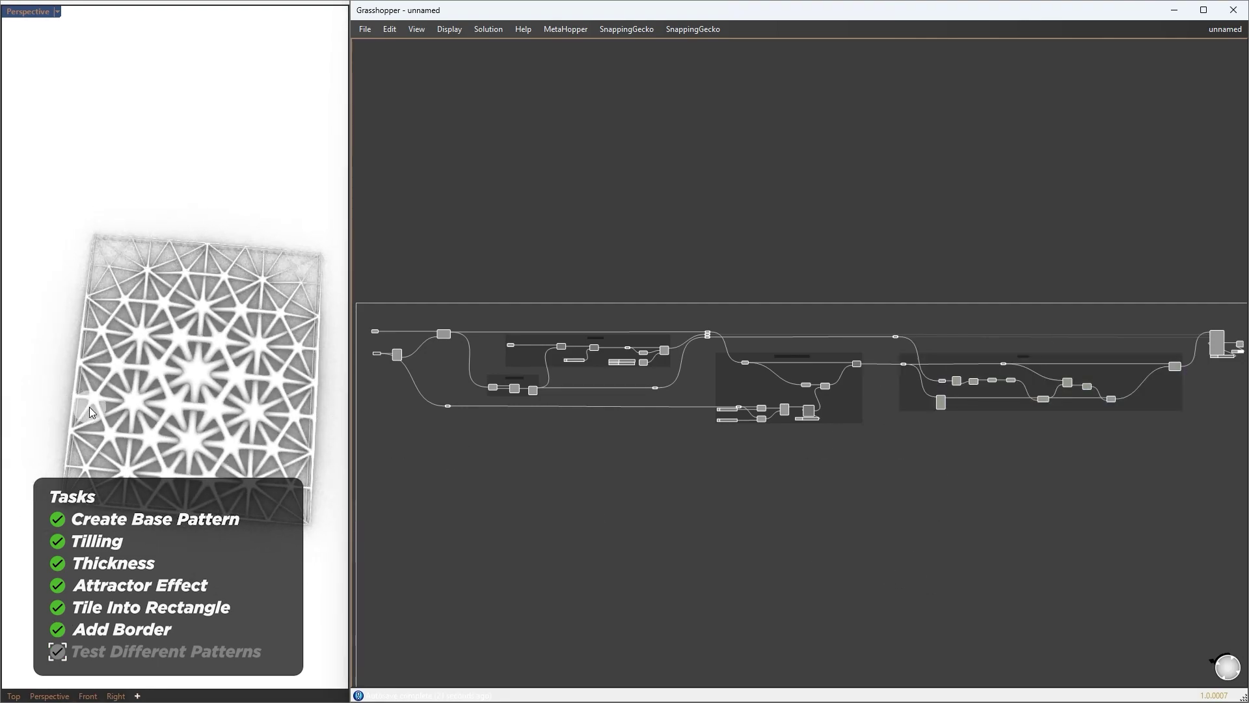
right_click_drag(88, 407, 226, 439)
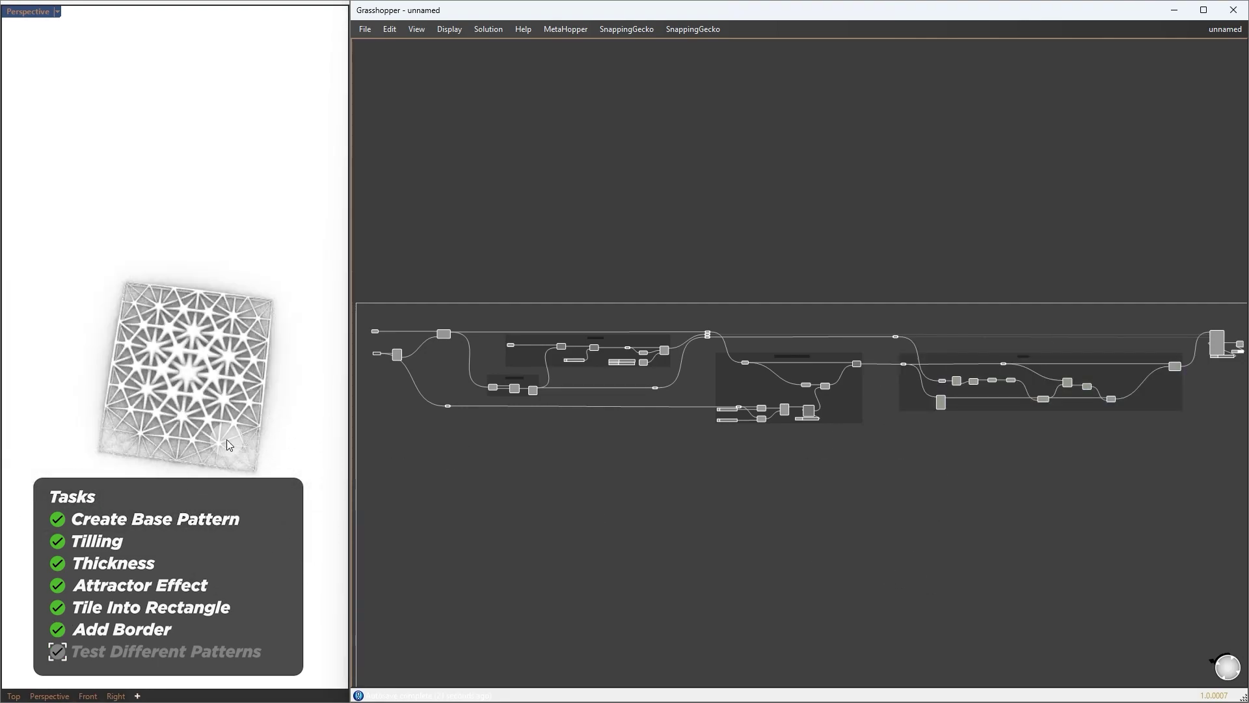
scroll(227, 439, "up", 4)
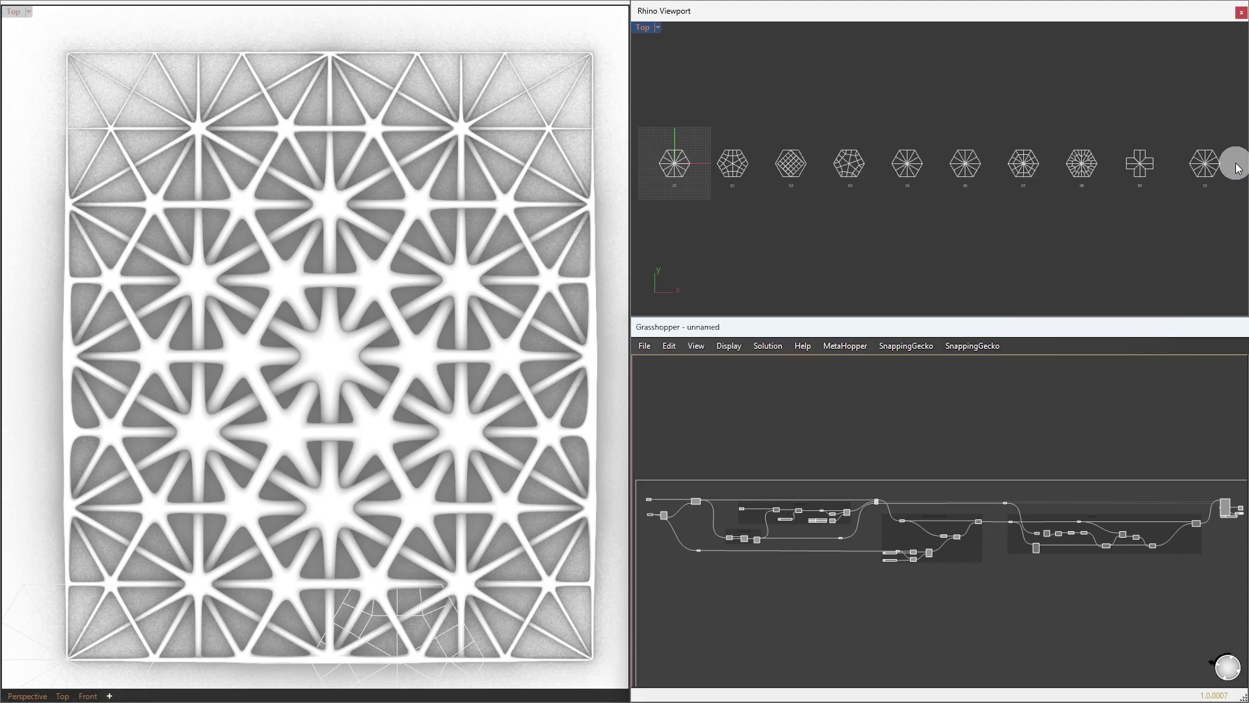
left_click_drag(686, 191, 699, 202)
type("zs")
key("Return")
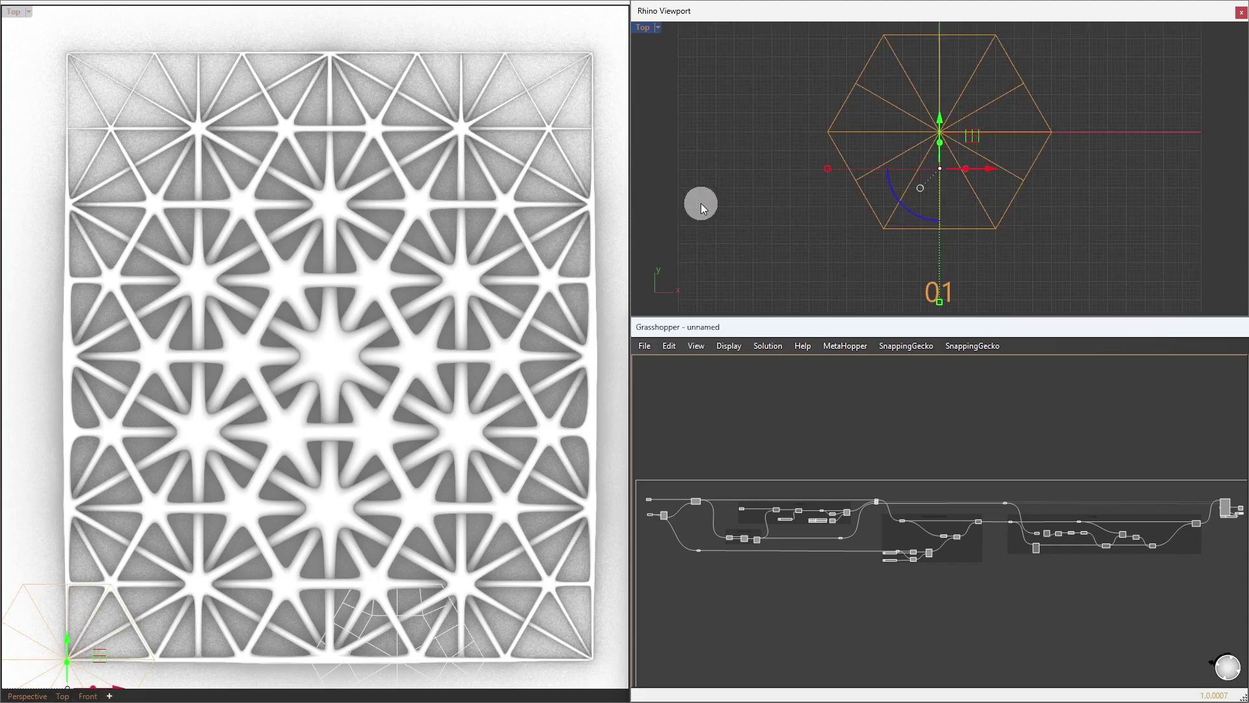
key("Escape")
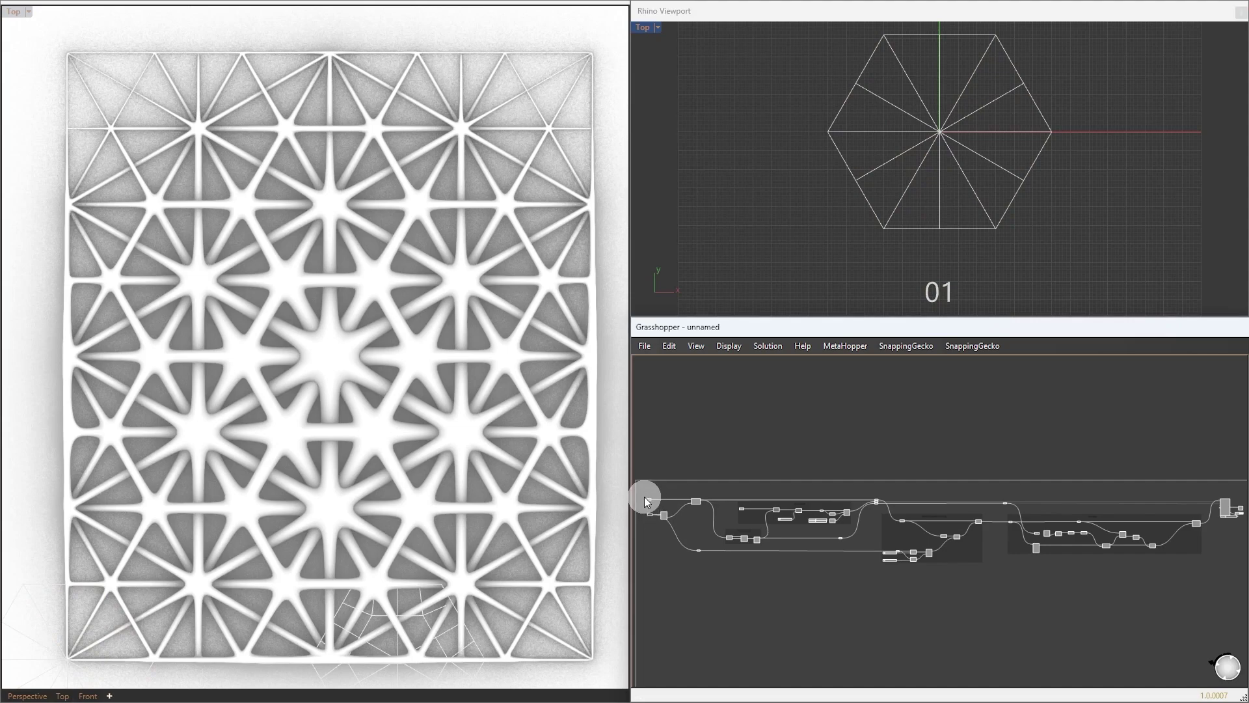
Replace the Curve parameter's referenced geometry with all curves of hexagonal pattern 02
scroll(705, 521, "up", 5)
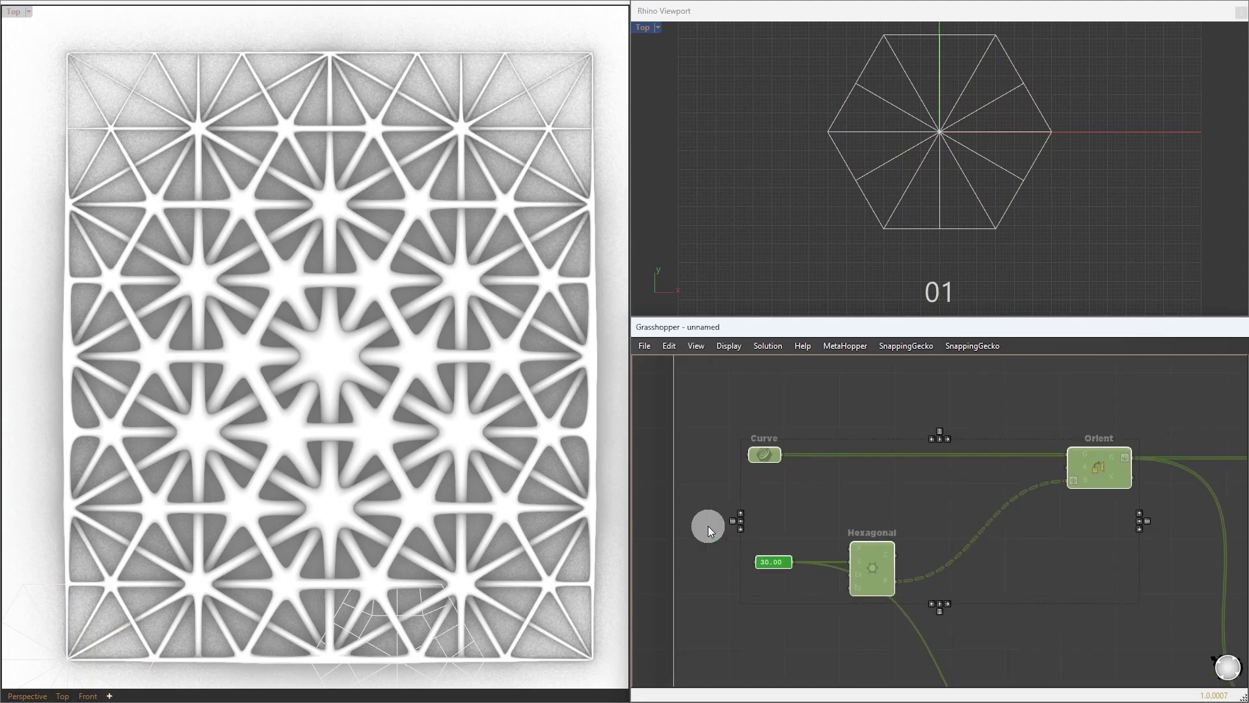
left_click_drag(716, 420, 854, 490)
right_click_drag(960, 276, 487, 276)
left_click_drag(797, 97, 1019, 239)
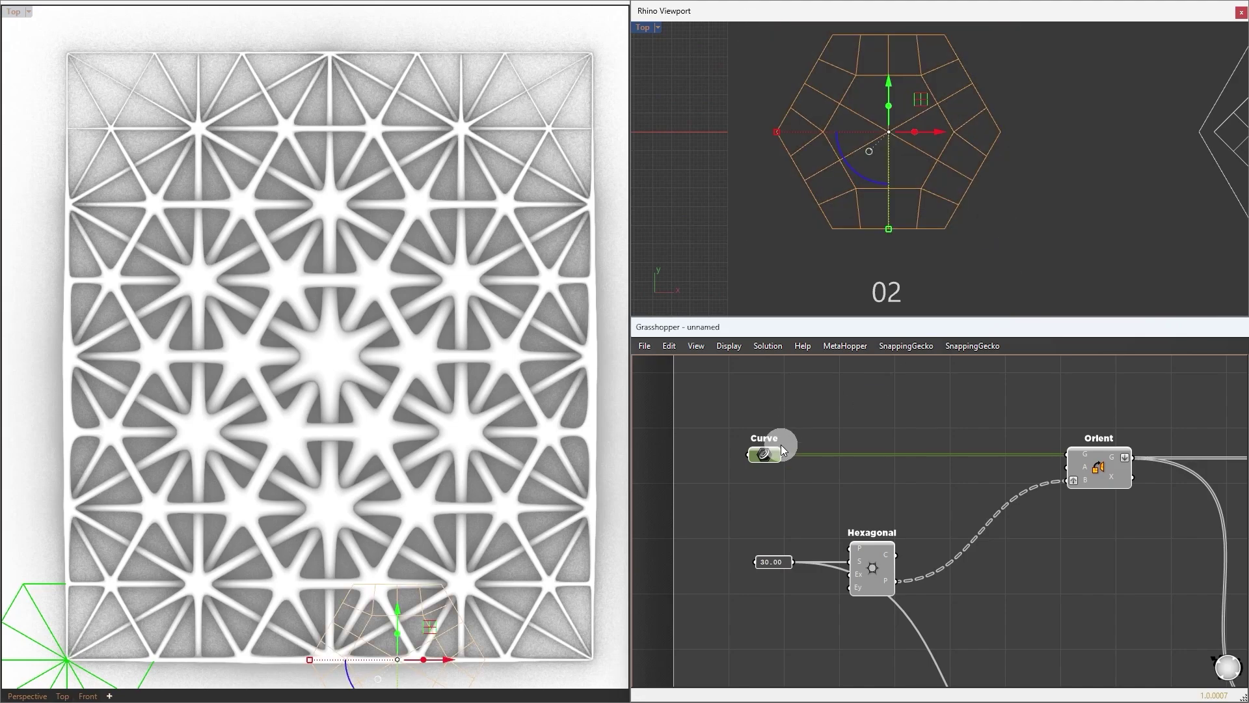
right_click(766, 454)
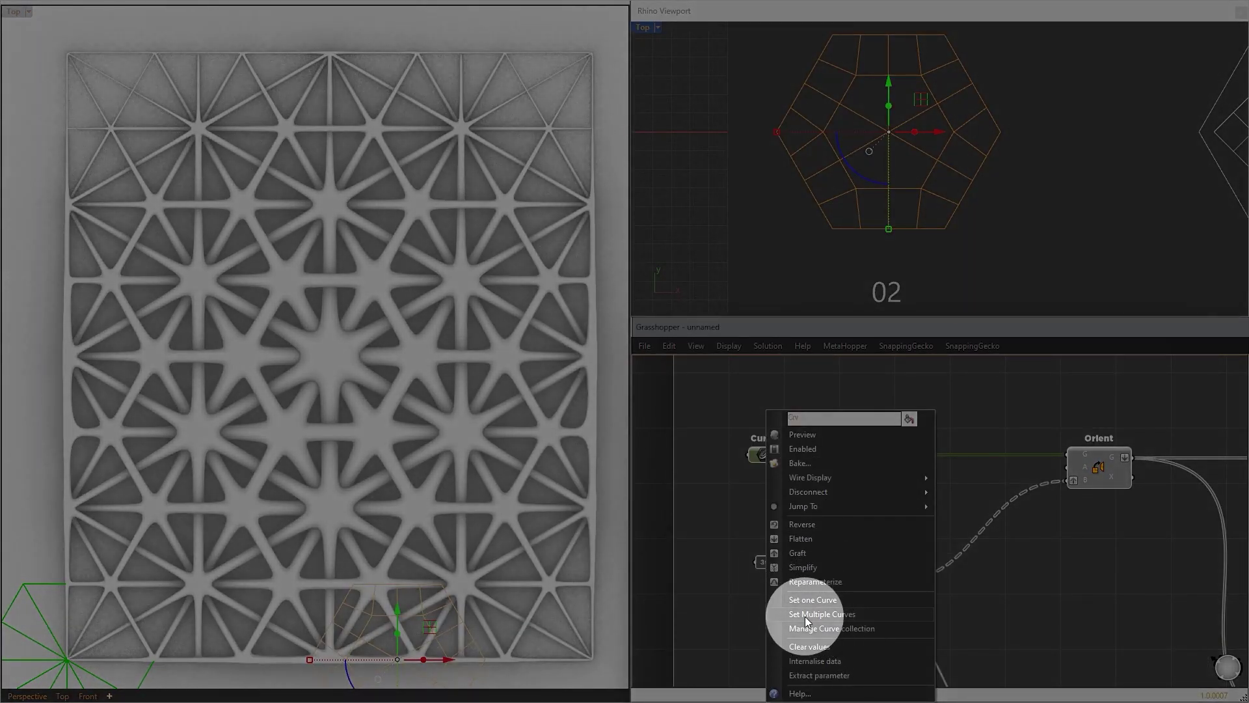
left_click(806, 615)
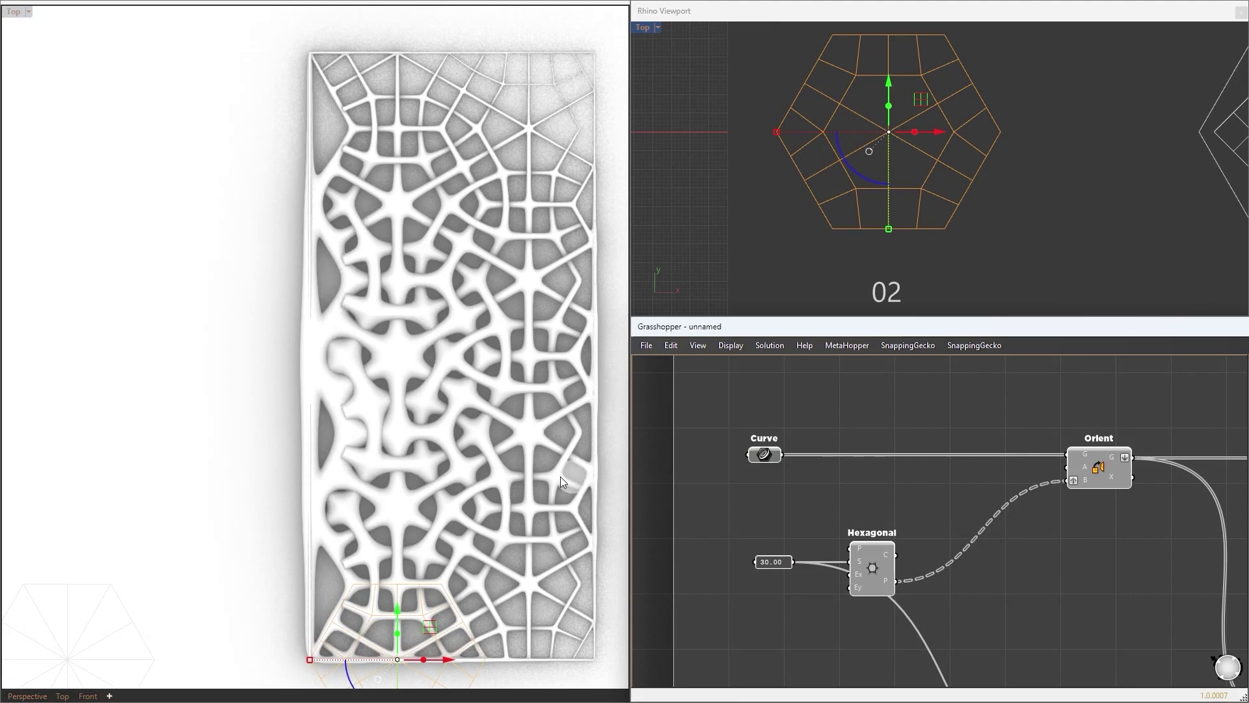
key("Escape")
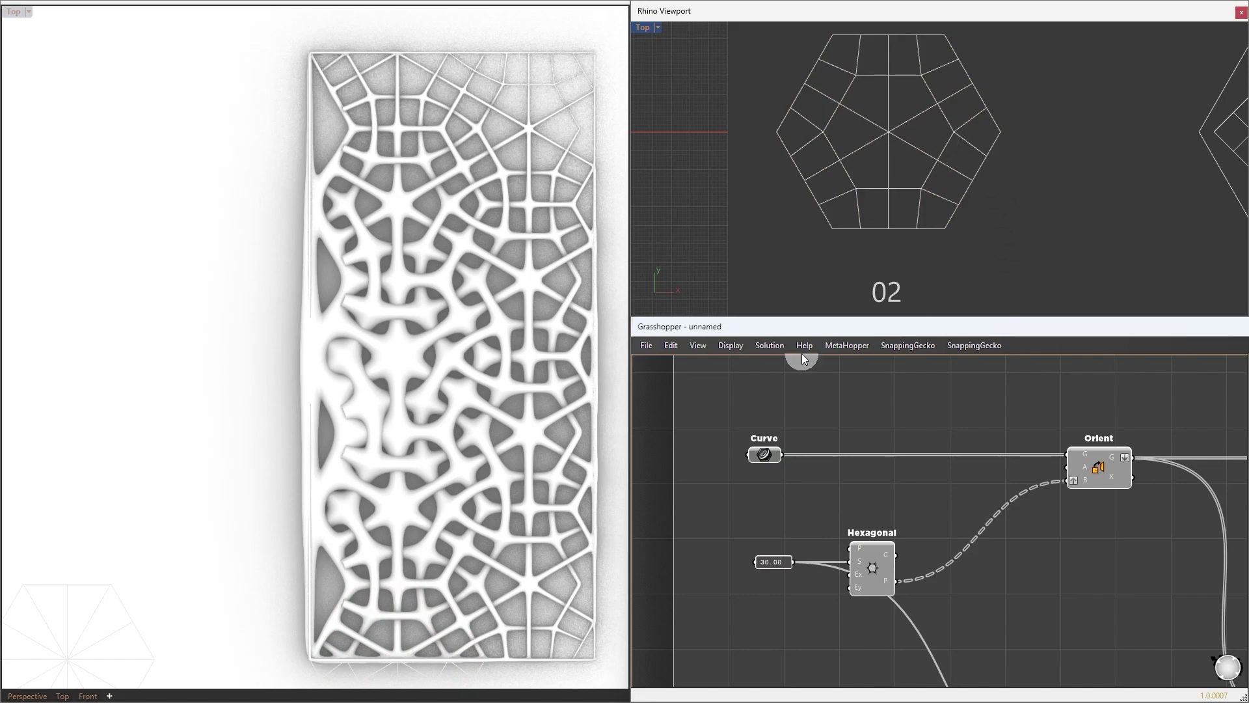
Add Bounding Box and Volume components above the Curve-to-Orient wire and feed the Curve parameter into Bounding Box's content input
double_click(853, 496)
type("bounding box")
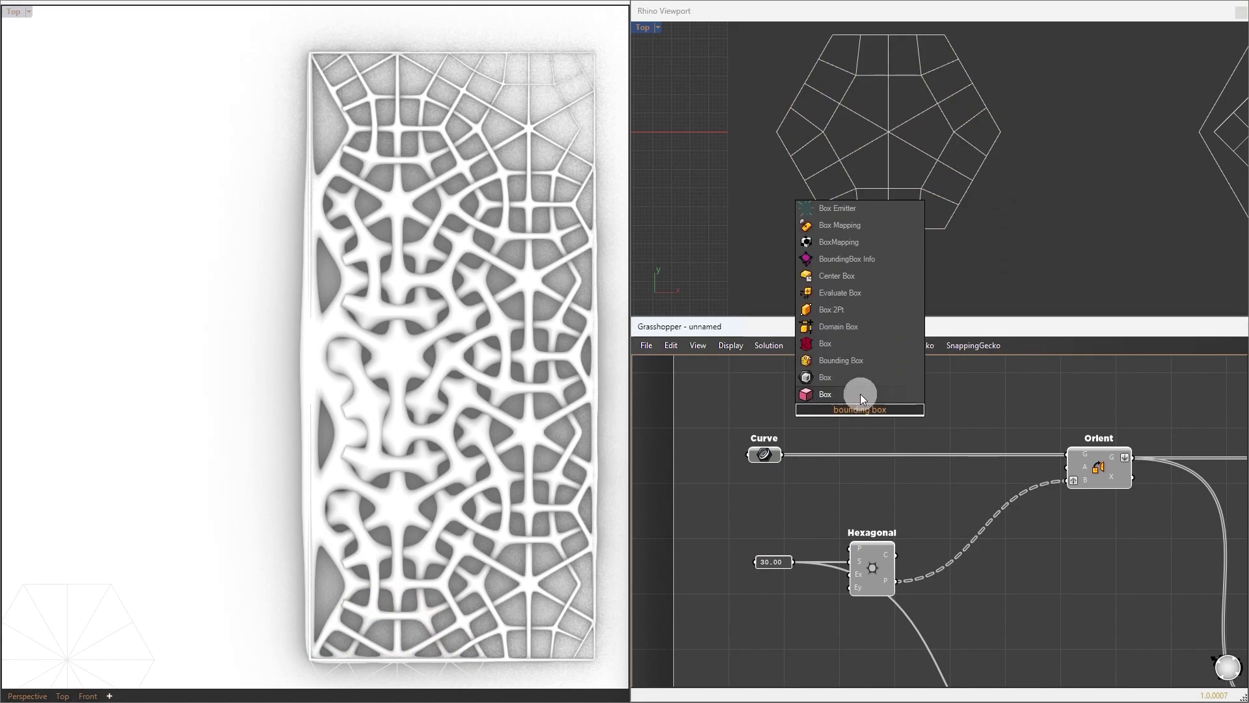
left_click(873, 360)
double_click(934, 411)
type("volume")
left_click(924, 381)
left_click_drag(941, 415, 952, 418)
left_click_drag(788, 448, 843, 404)
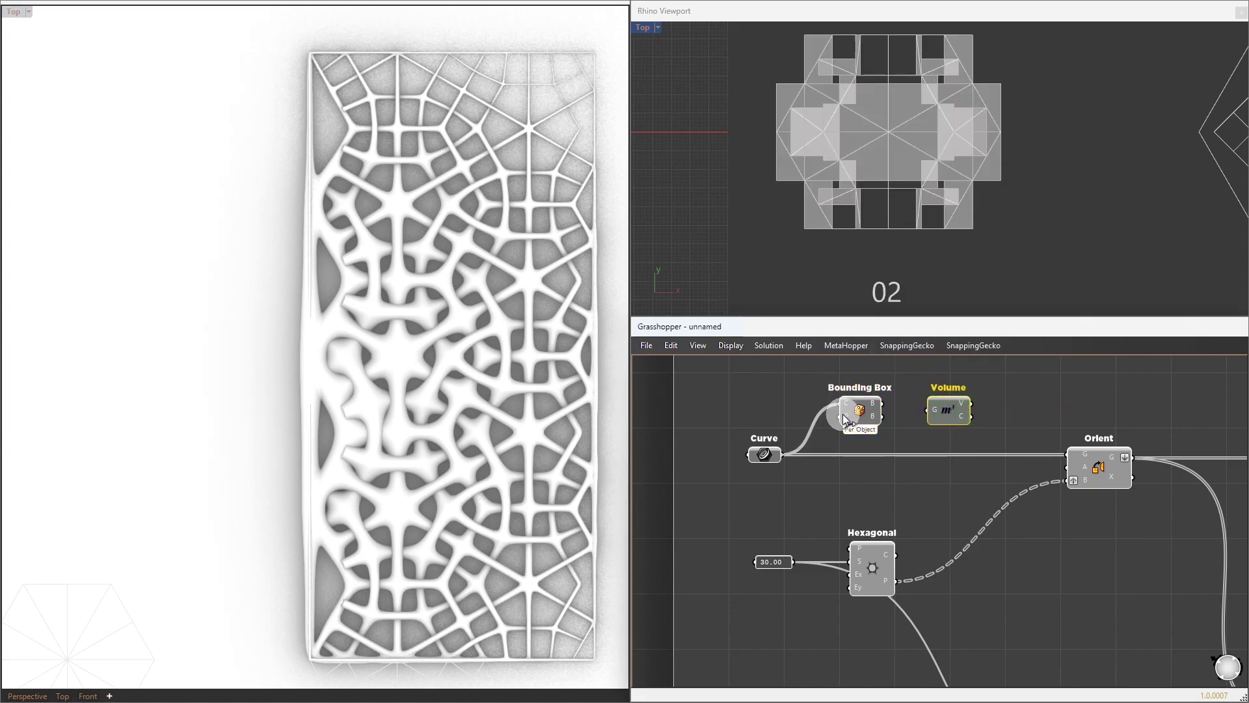
Switch Bounding Box to Union Box mode and feed its box output into Volume's geometry input
left_click(865, 412)
right_click(861, 409)
left_click(893, 480)
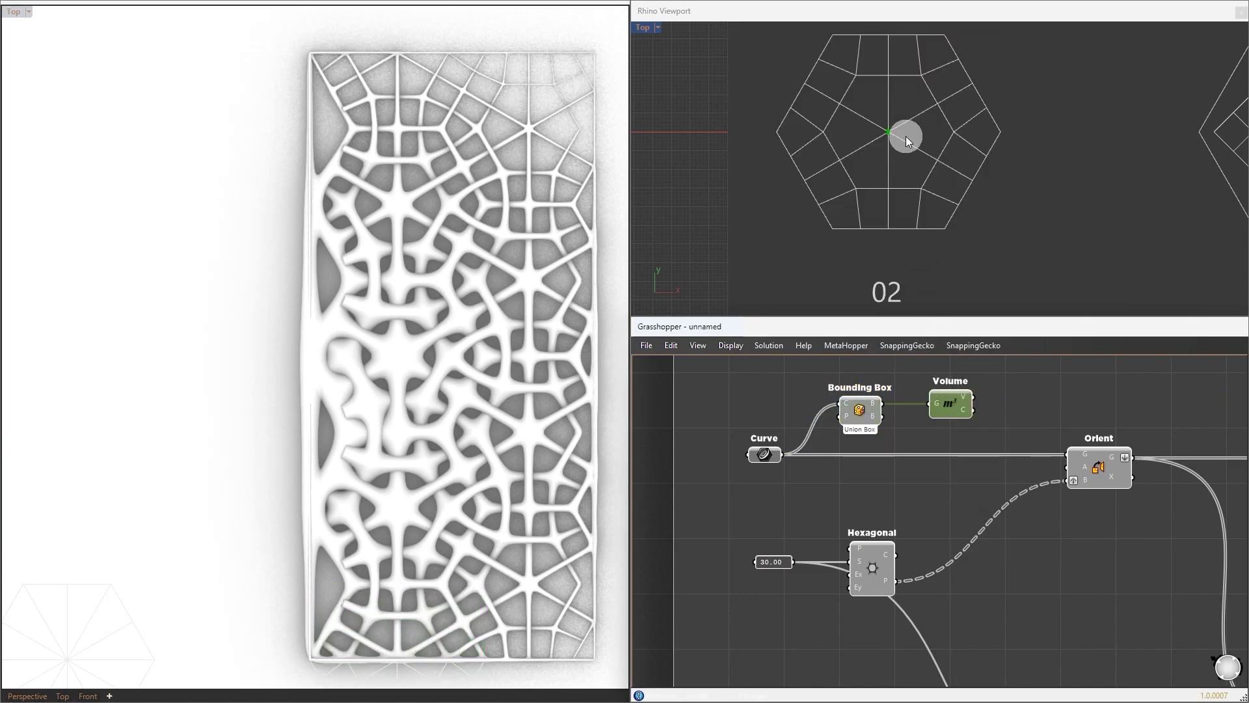
Connect Volume's centroid to Orient's A input and group Bounding Box with Volume
left_click(917, 376)
left_click_drag(970, 415, 1048, 477)
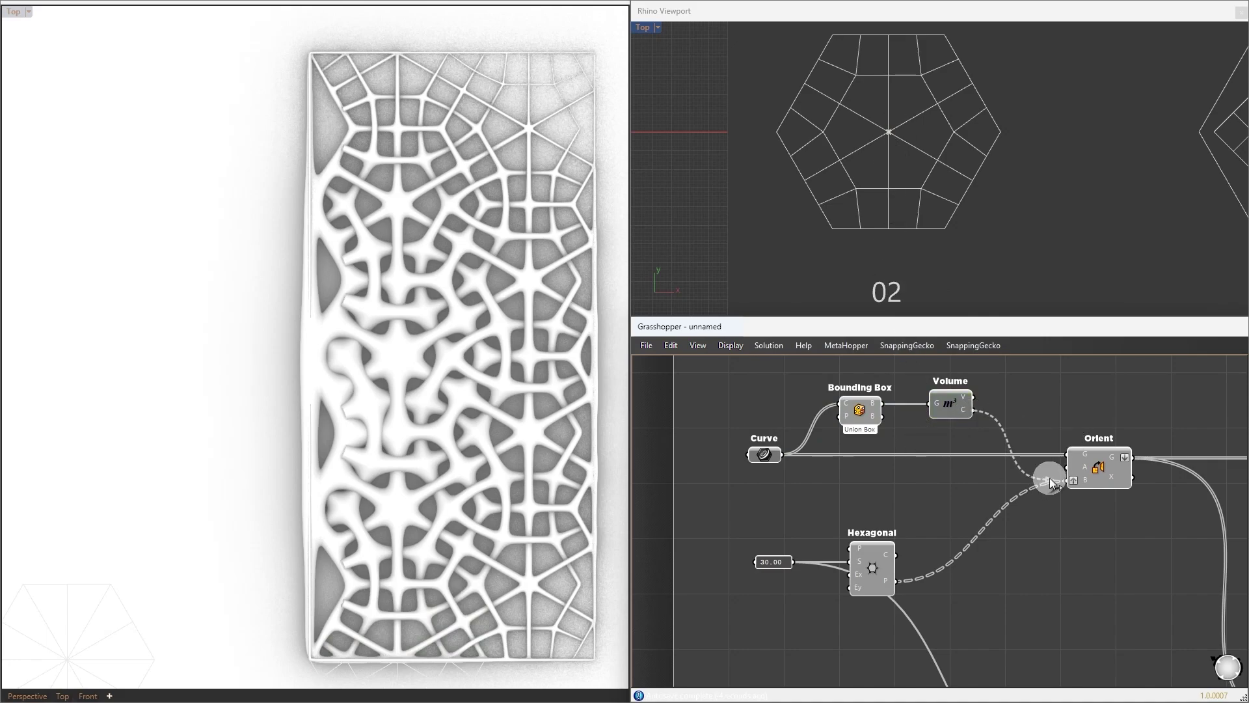
left_click_drag(822, 368, 1005, 470)
key("ctrl+g")
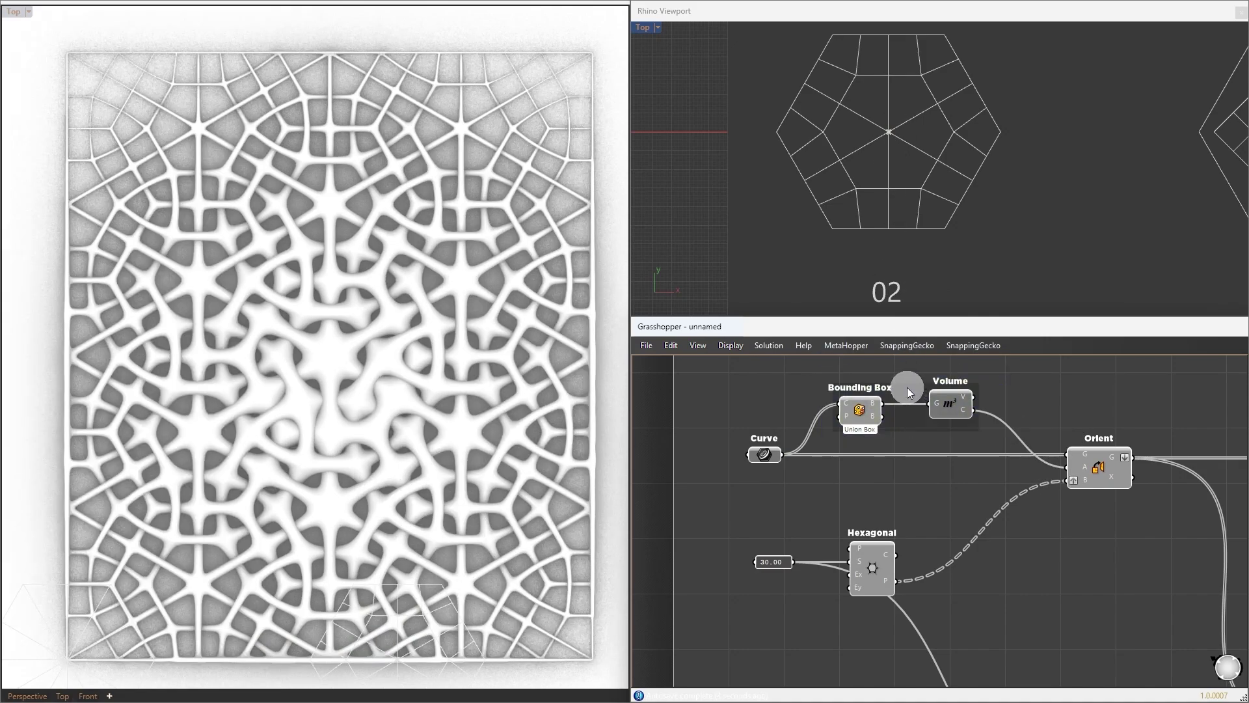
Move the Bounding Box and Volume group down between Curve and Orient, and shift Hexagonal with its 30.00 value slightly lower
left_click_drag(906, 388, 907, 477)
left_click_drag(911, 540, 781, 586)
left_click_drag(867, 568, 867, 593)
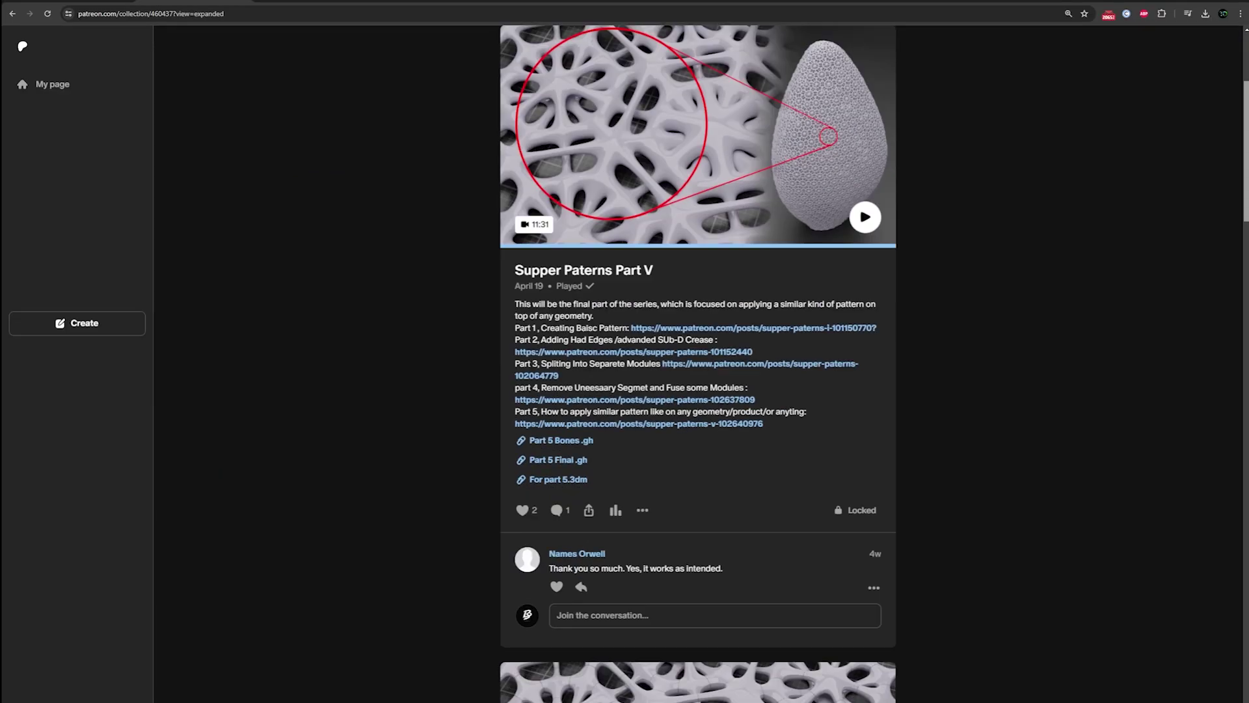
Switch to the Patreon collection page and look over the Supper Paterns Part III and Part IV video posts
scroll(698, 351, "down", 20)
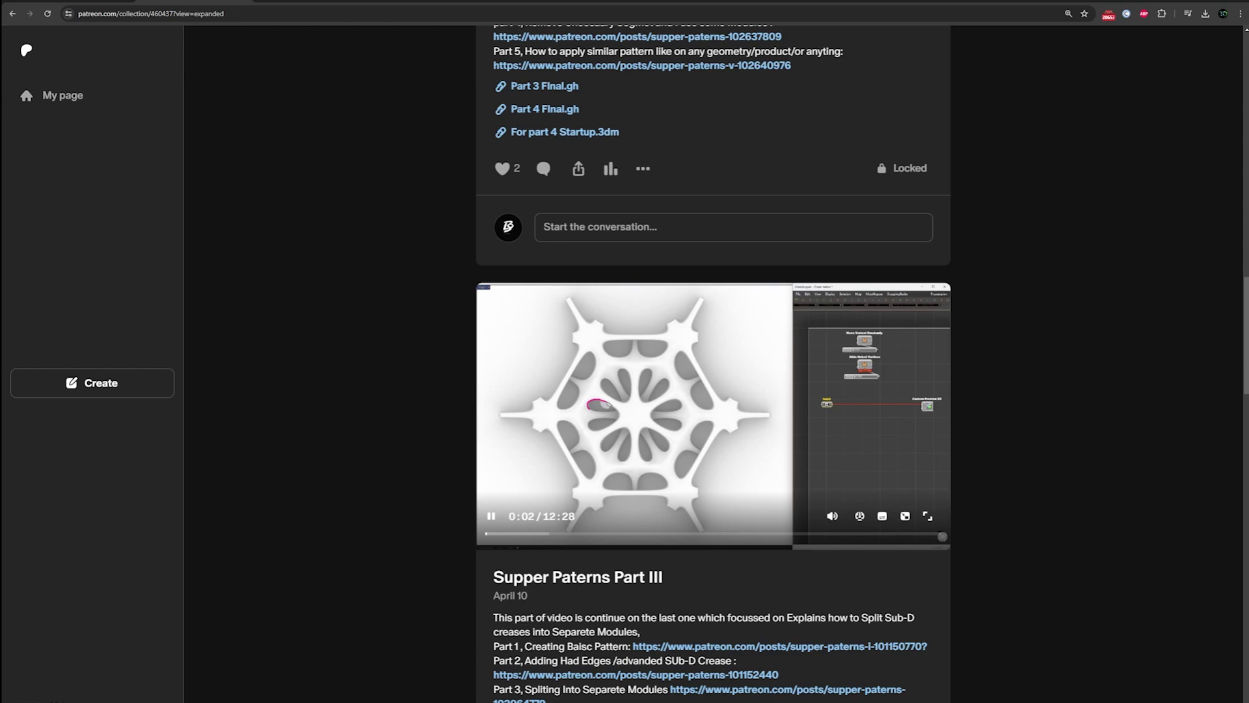
left_click(659, 425)
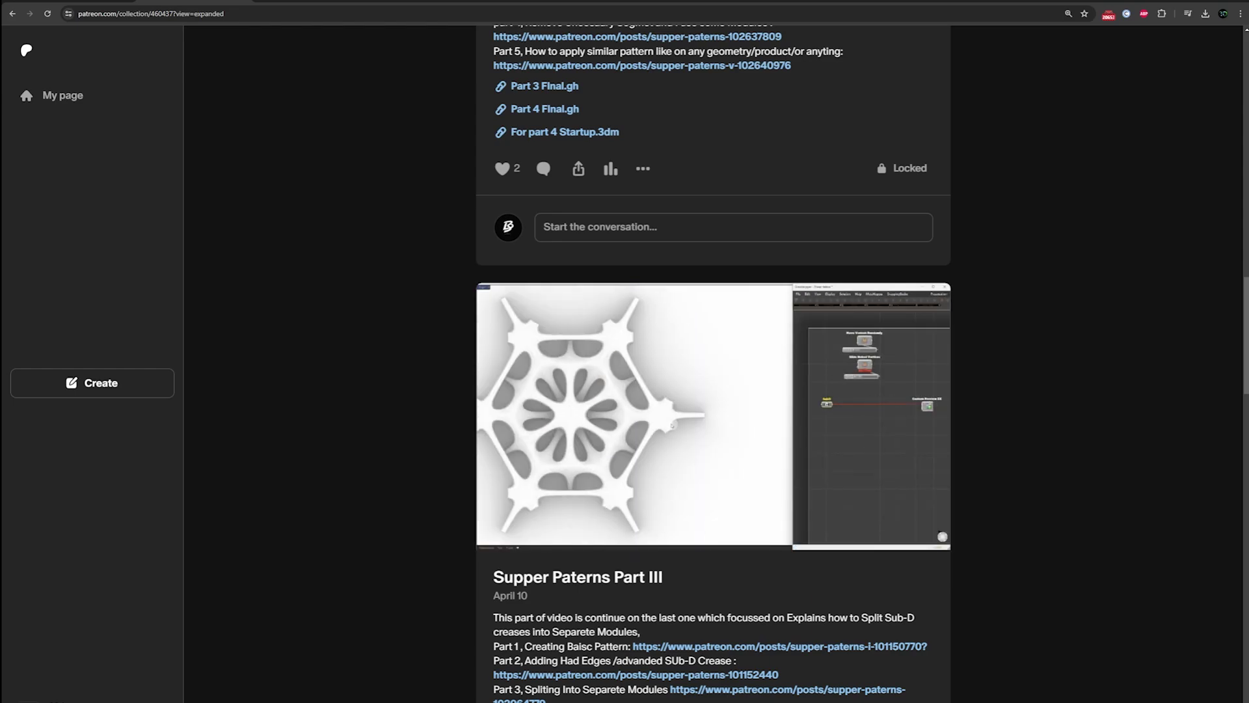
scroll(610, 419, "up", 5)
left_click(869, 332)
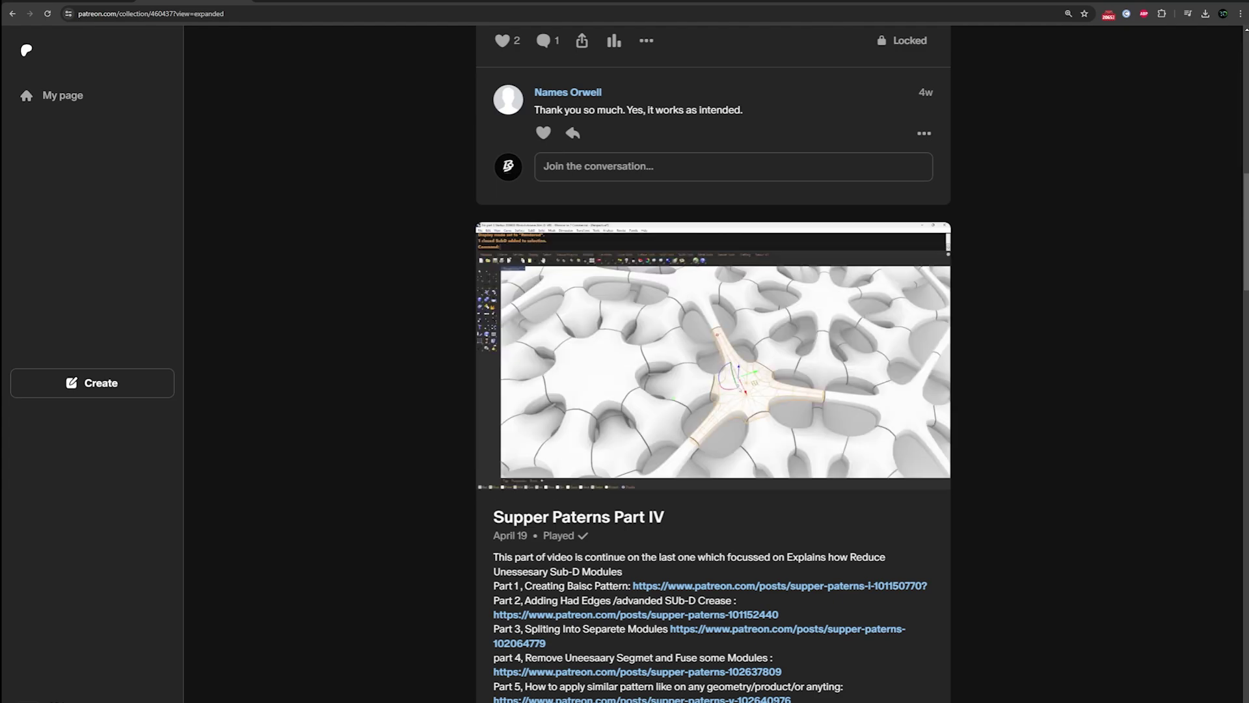